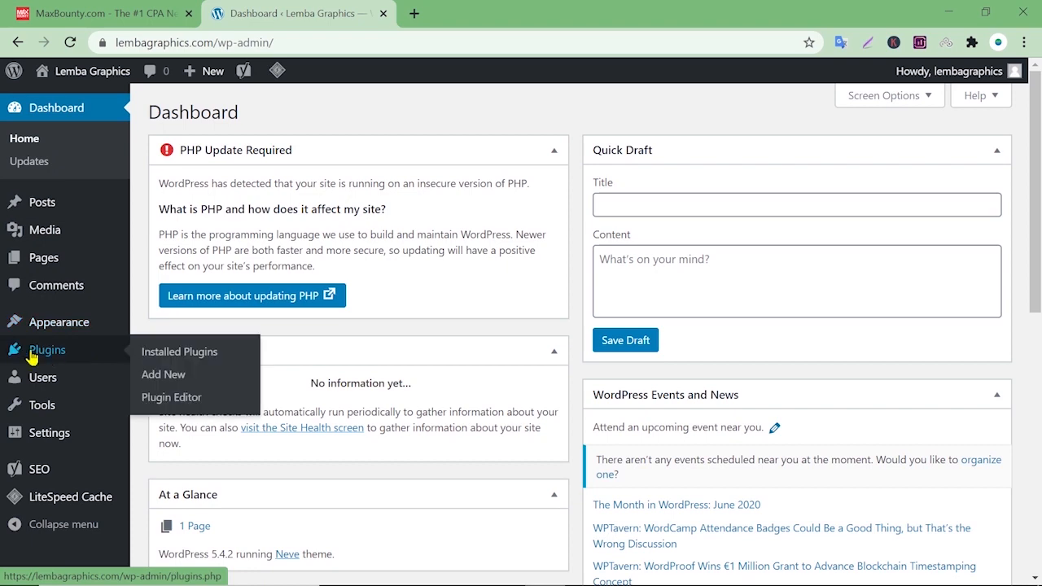
Search the WordPress plugin directory for "landing page builder"
left_click(164, 375)
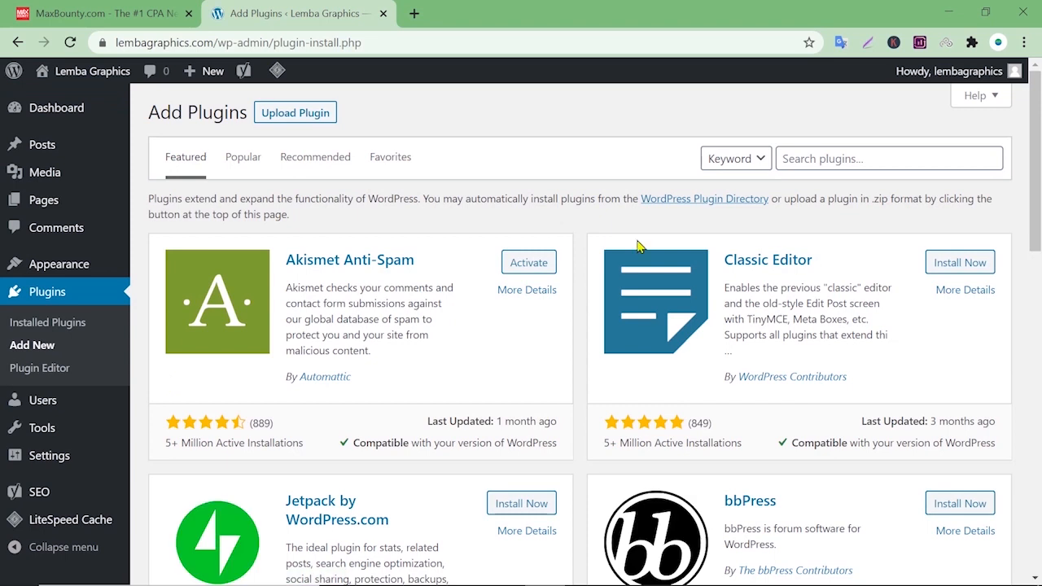
left_click(813, 161)
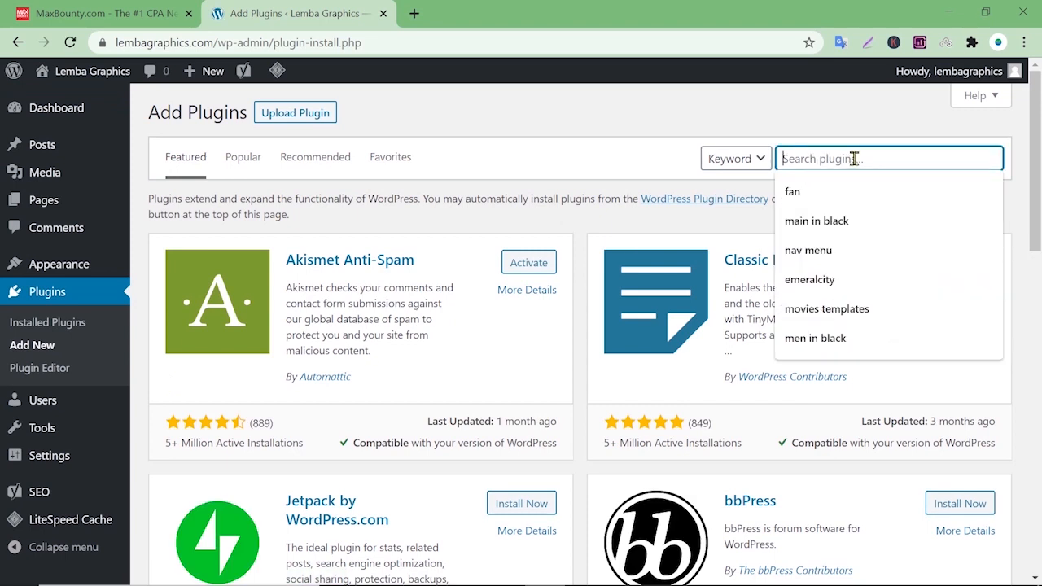
type("landing page bu")
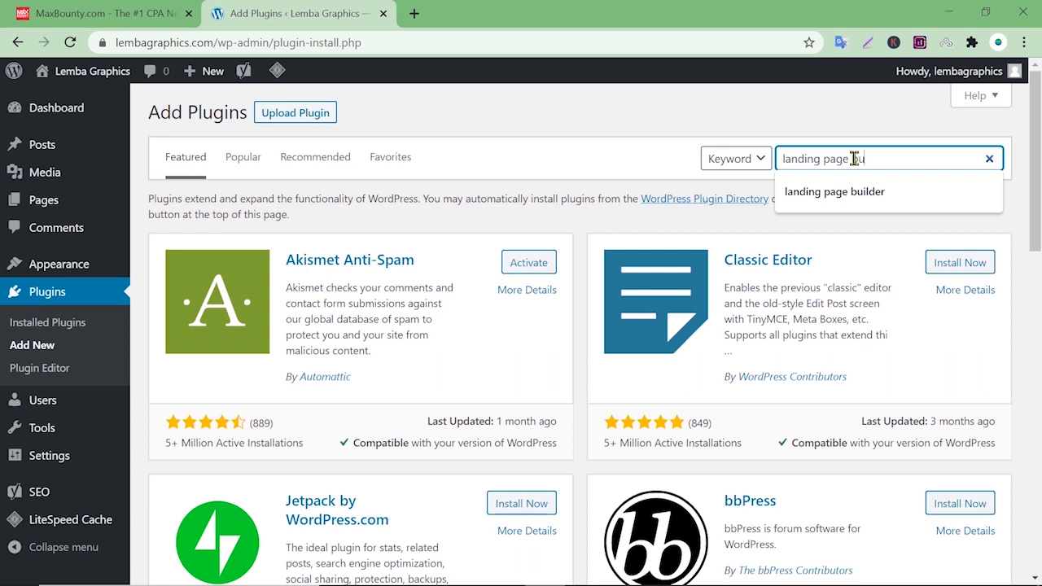
type("ilder")
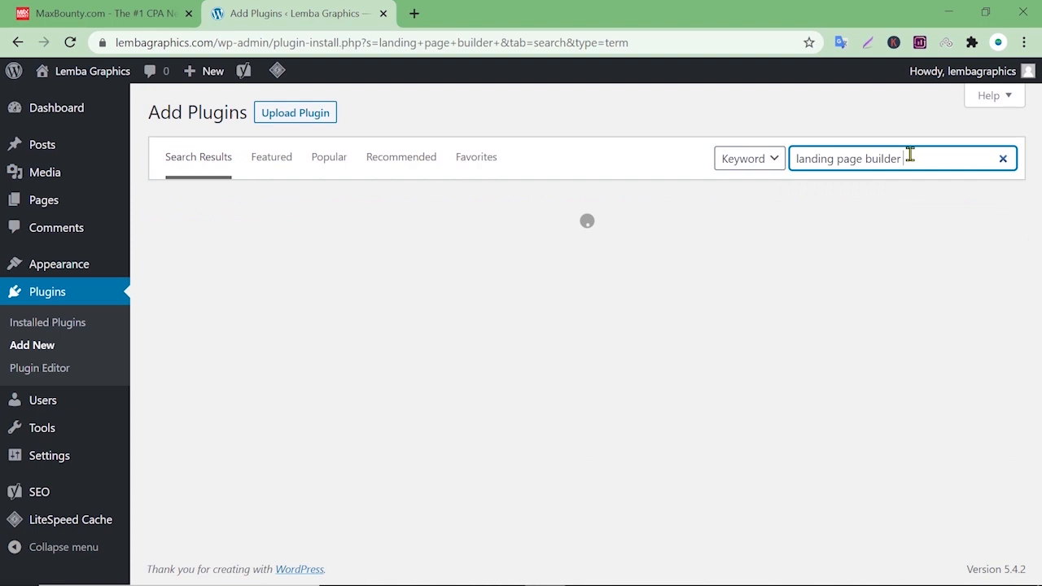
left_click_drag(910, 156, 792, 155)
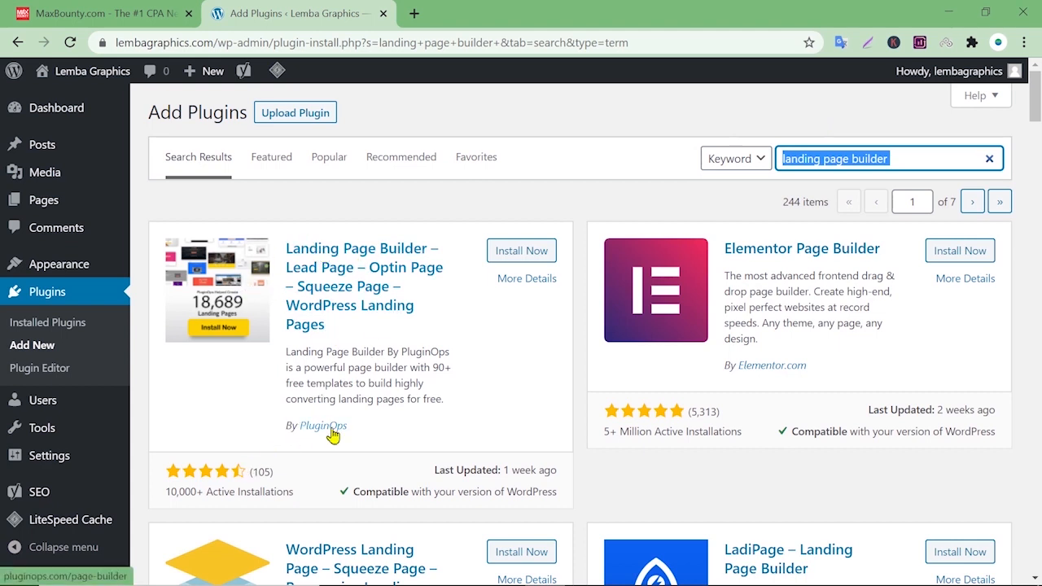
Install and activate the Landing Page Builder plugin by PluginOps
left_click_drag(367, 430, 284, 425)
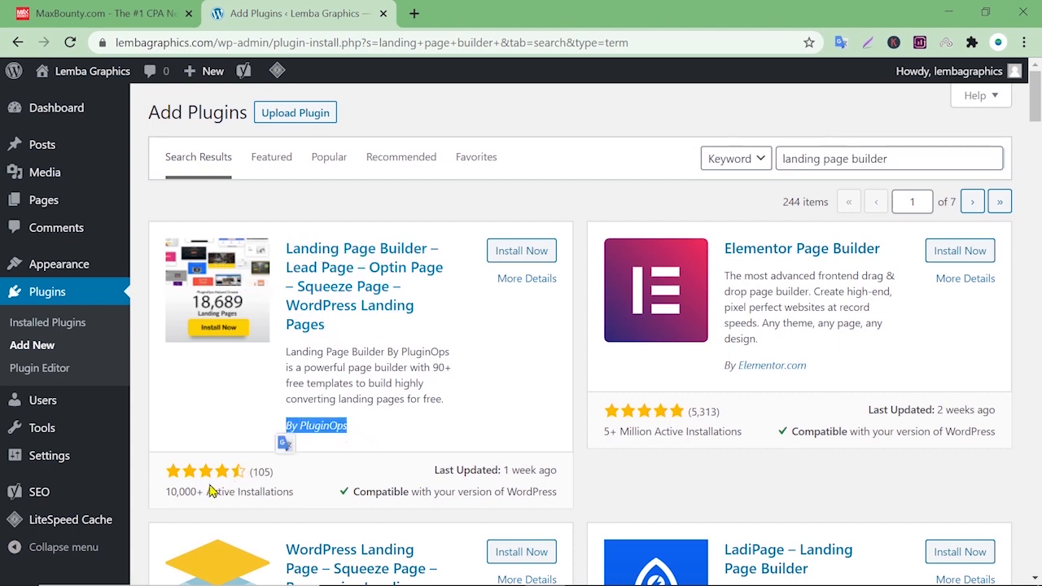
left_click_drag(161, 491, 295, 493)
left_click(304, 493)
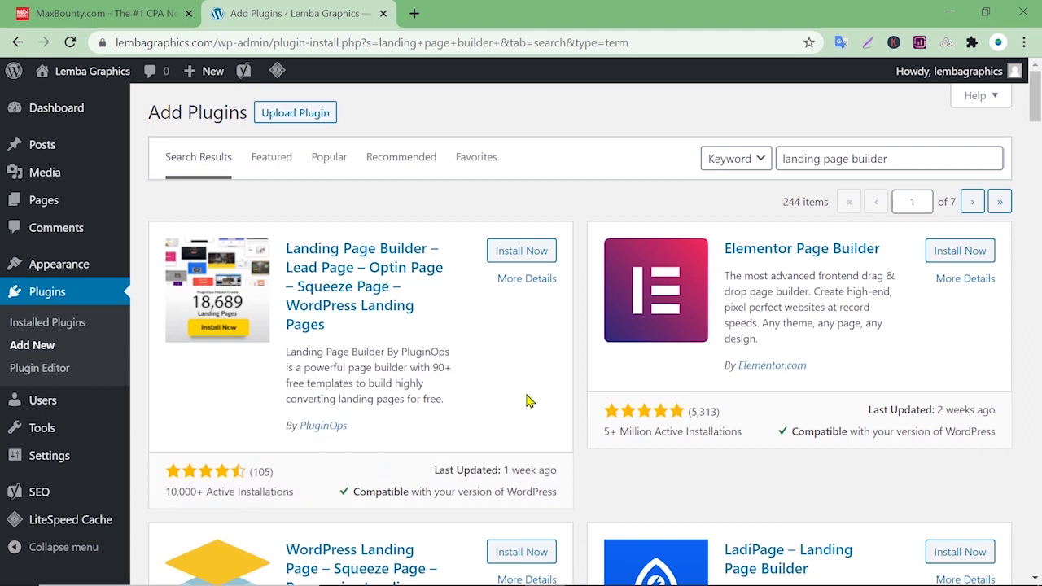
left_click(523, 254)
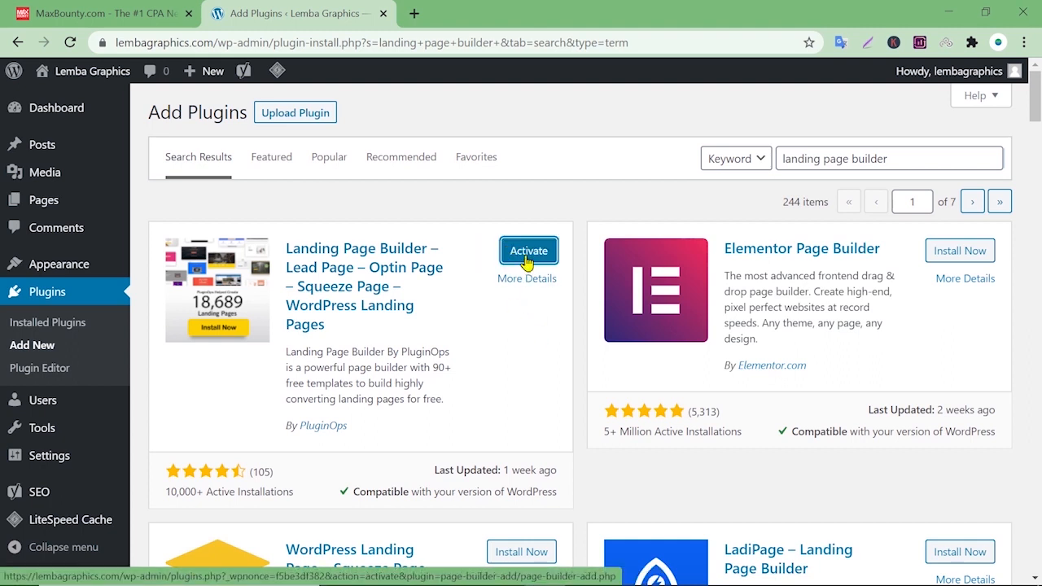
left_click(528, 254)
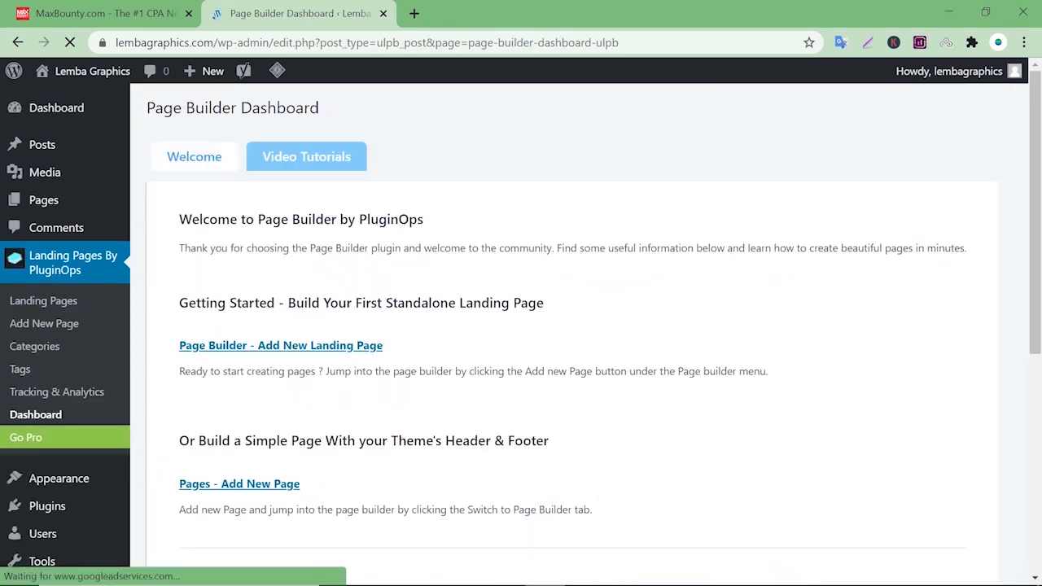
Open the PluginOps landing pages list and start adding a new landing page
scroll(875, 184, "down", 2)
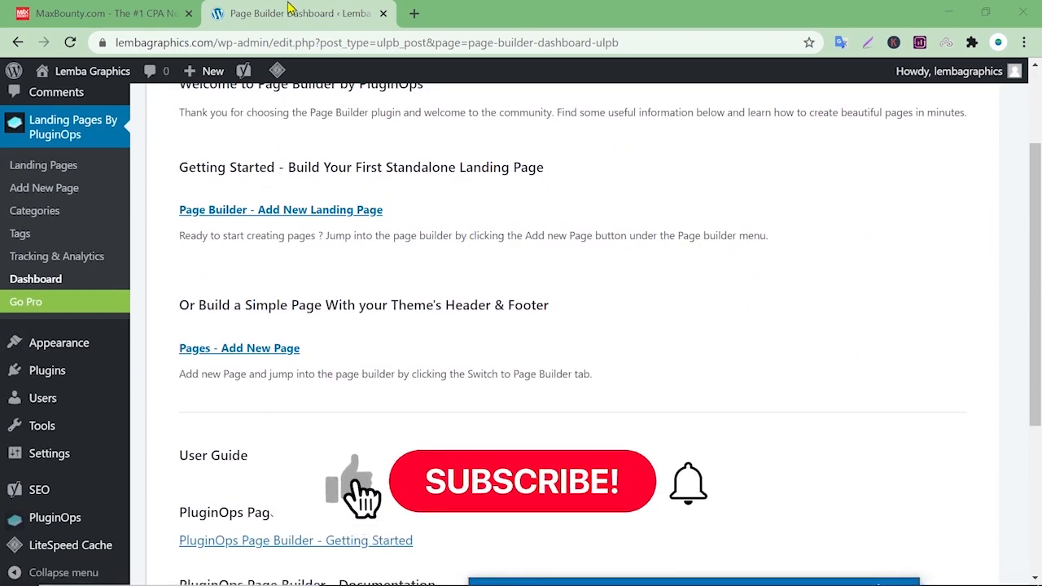
scroll(750, 335, "up", 2)
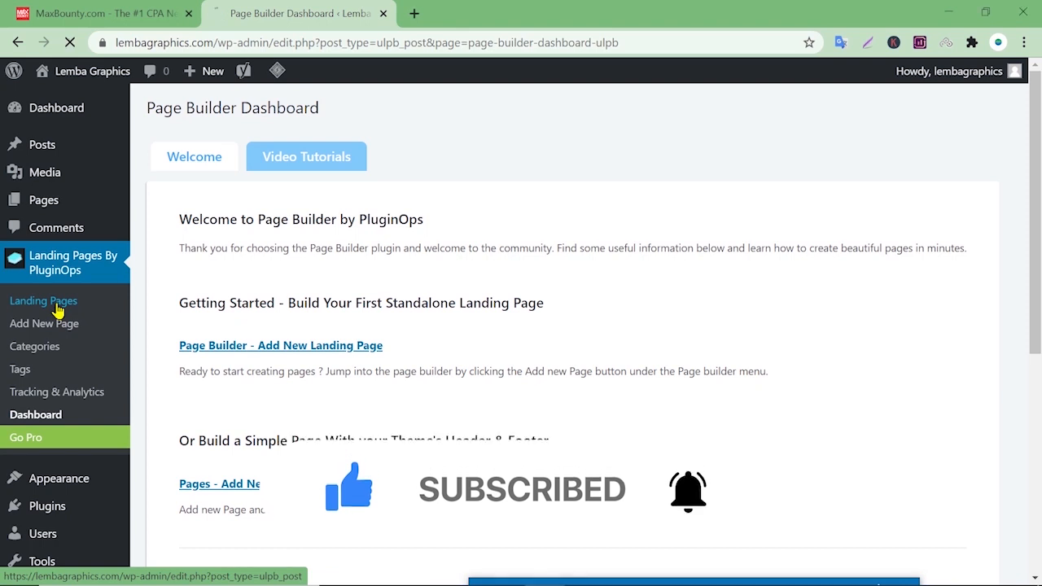
left_click(57, 303)
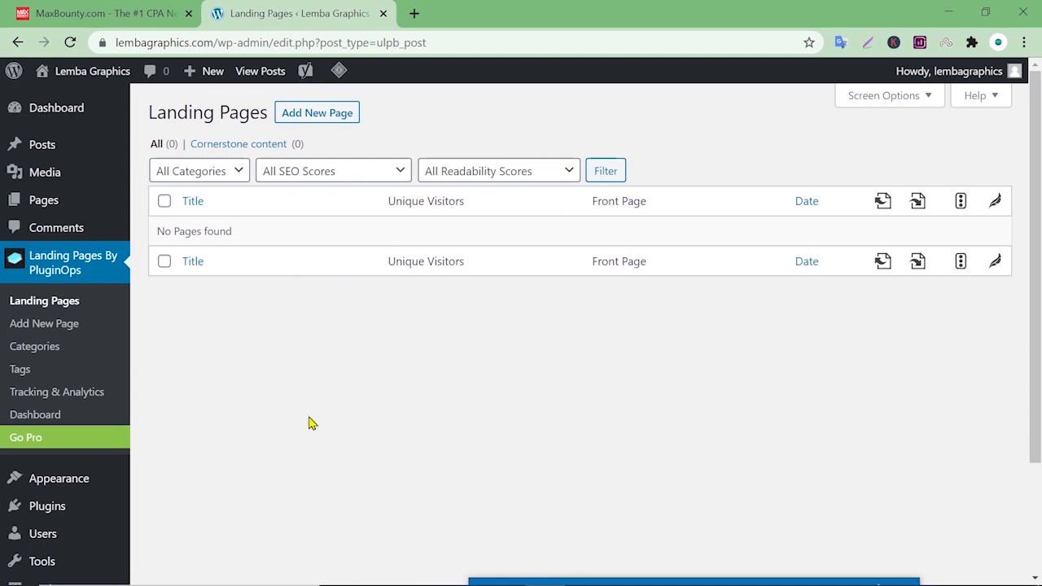
left_click(164, 262)
left_click(310, 124)
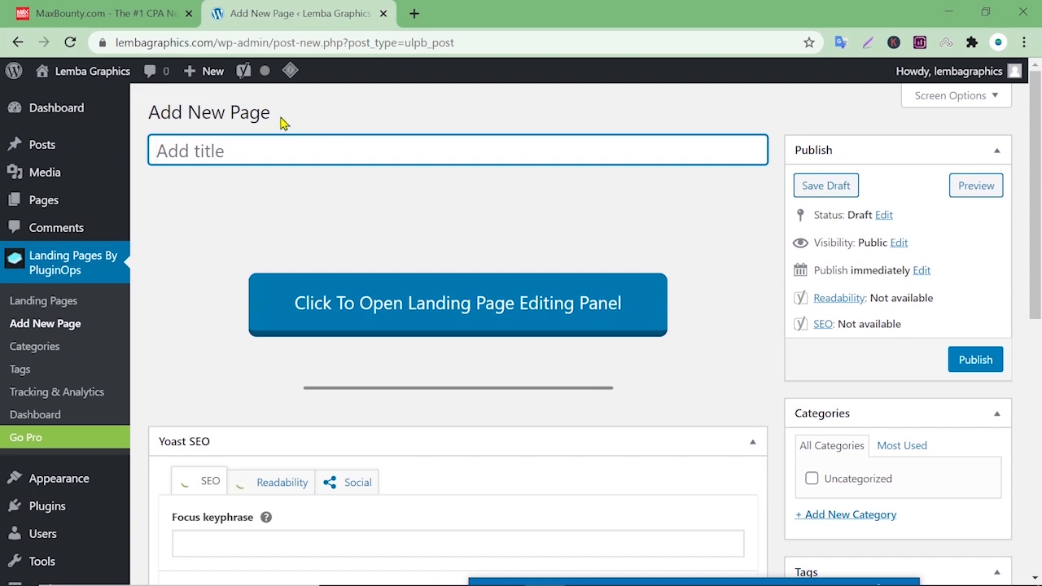
Title the new page "Get SAMSUNG S20" and open its landing page editing panel
left_click_drag(272, 114, 141, 115)
left_click(284, 149)
type("Get Sam")
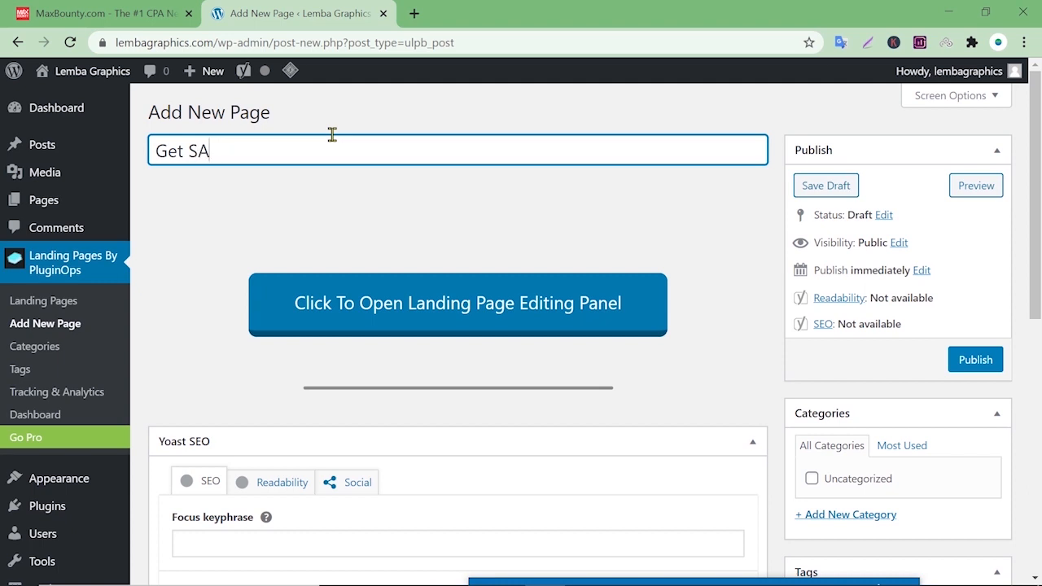
type("MSUNG S20")
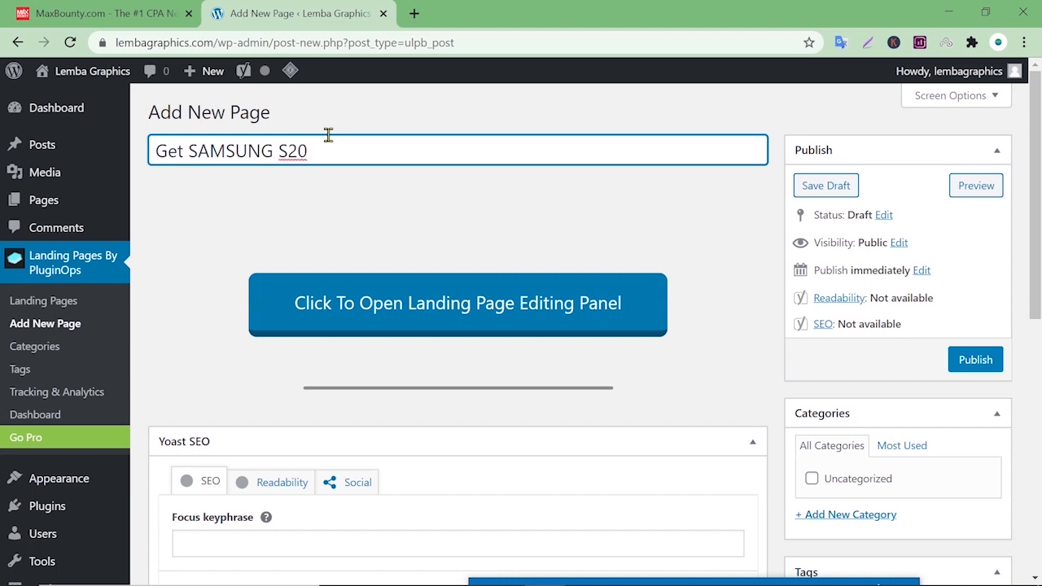
left_click(451, 316)
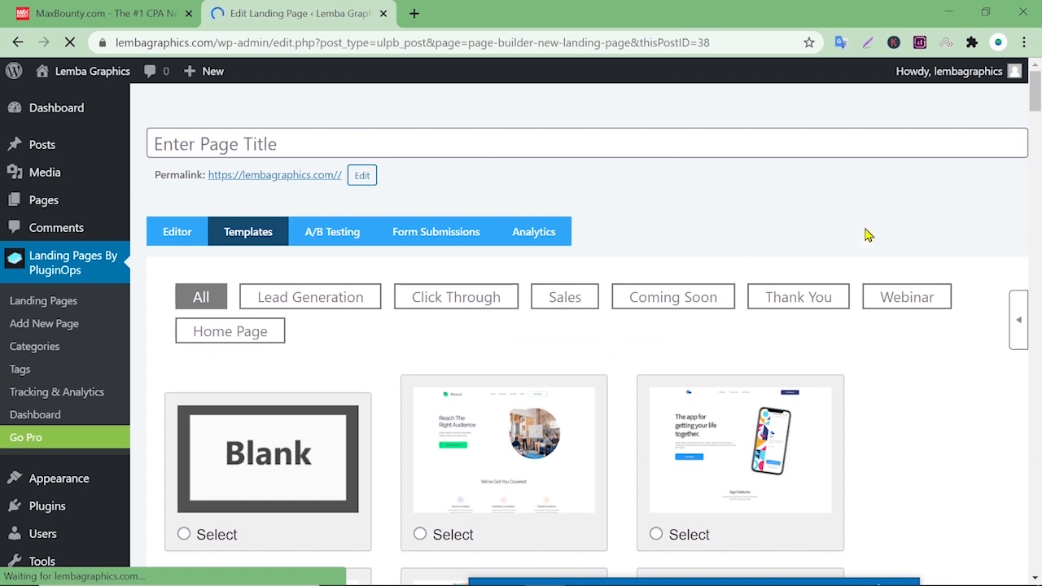
Enter "Get SAMSUNG S20" as the page title in the landing page editor
scroll(872, 229, "down", 1)
scroll(872, 229, "up", 1)
left_click(386, 148)
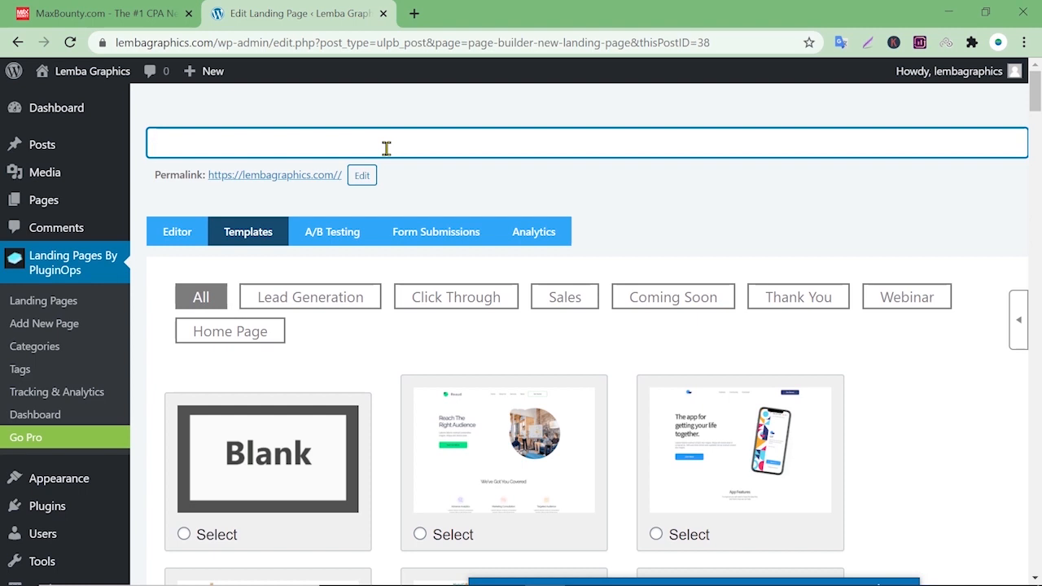
type("gET SAM")
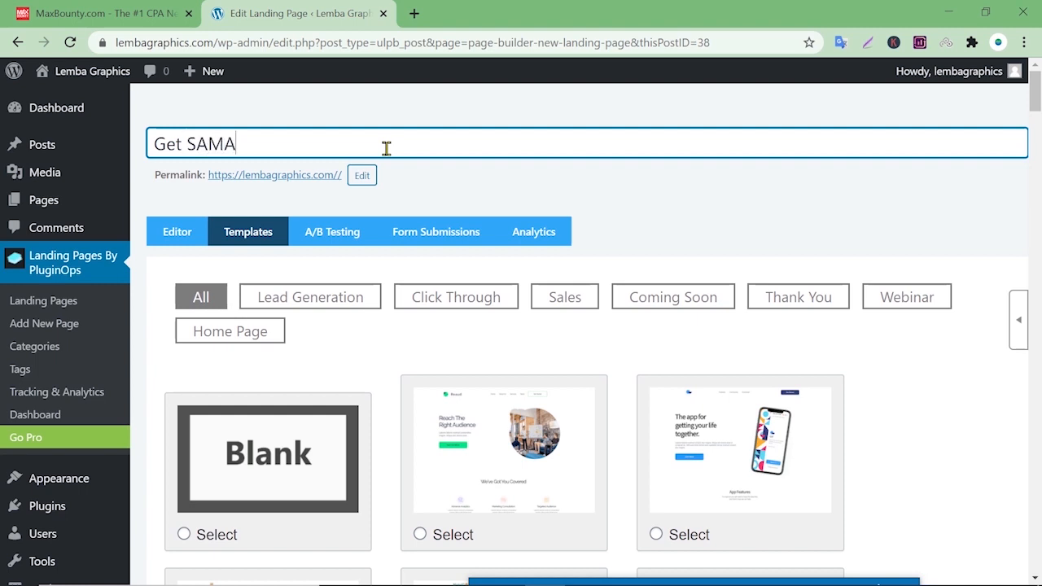
type("SUNG S20")
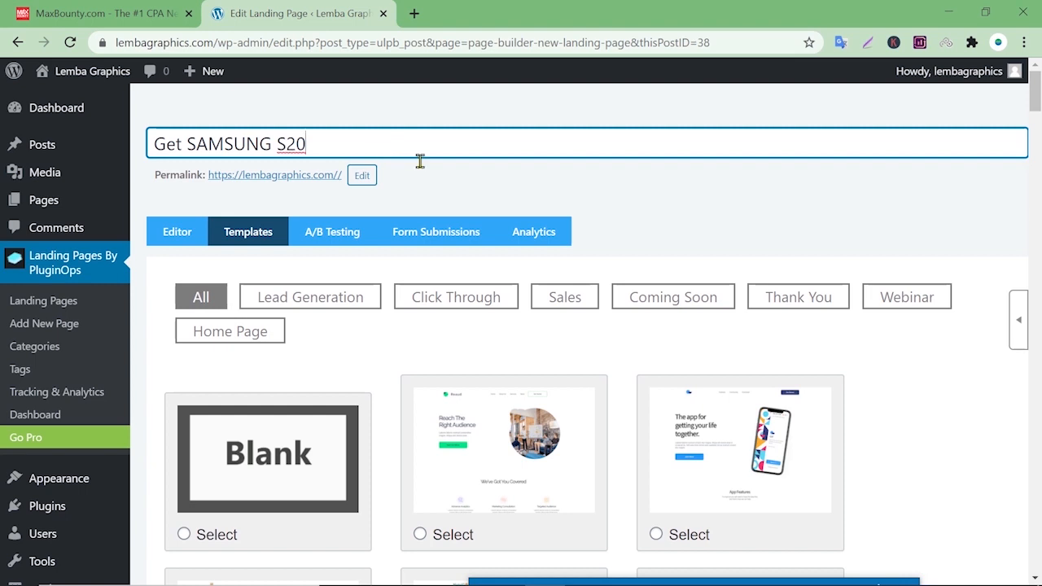
Apply the Blank template to the landing page
scroll(686, 209, "down", 2)
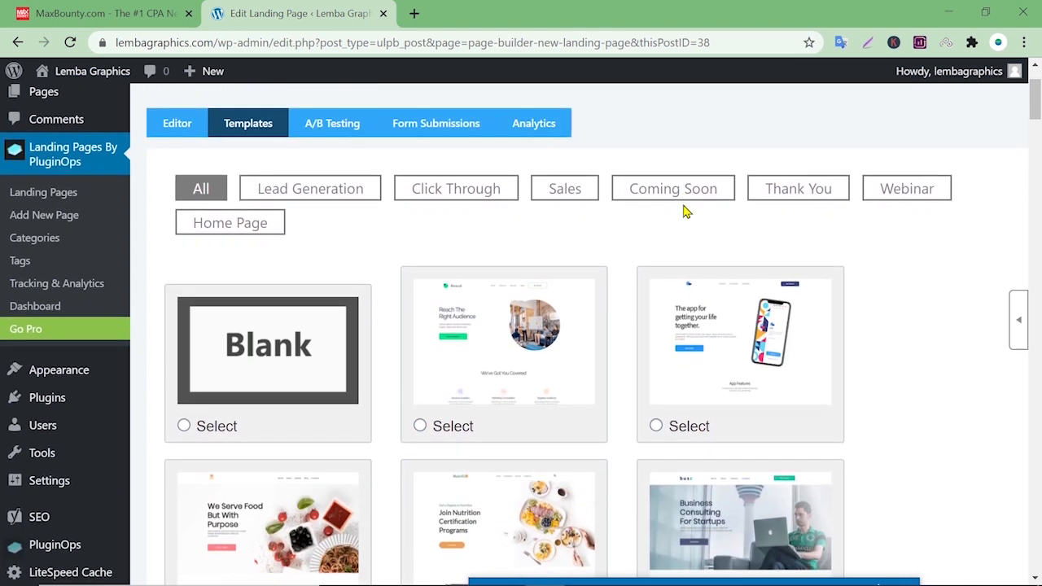
left_click(185, 429)
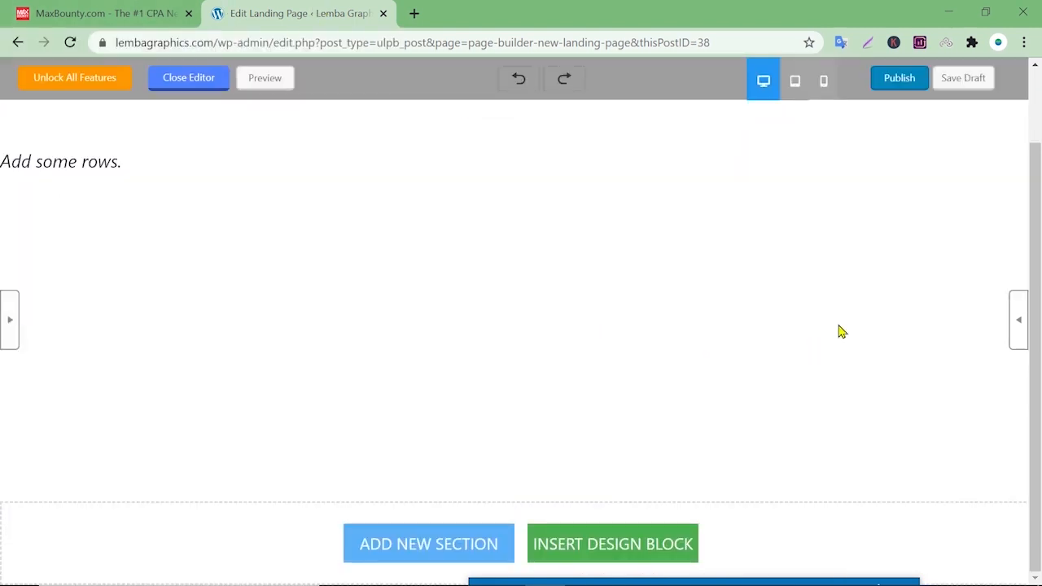
scroll(829, 323, "up", 2)
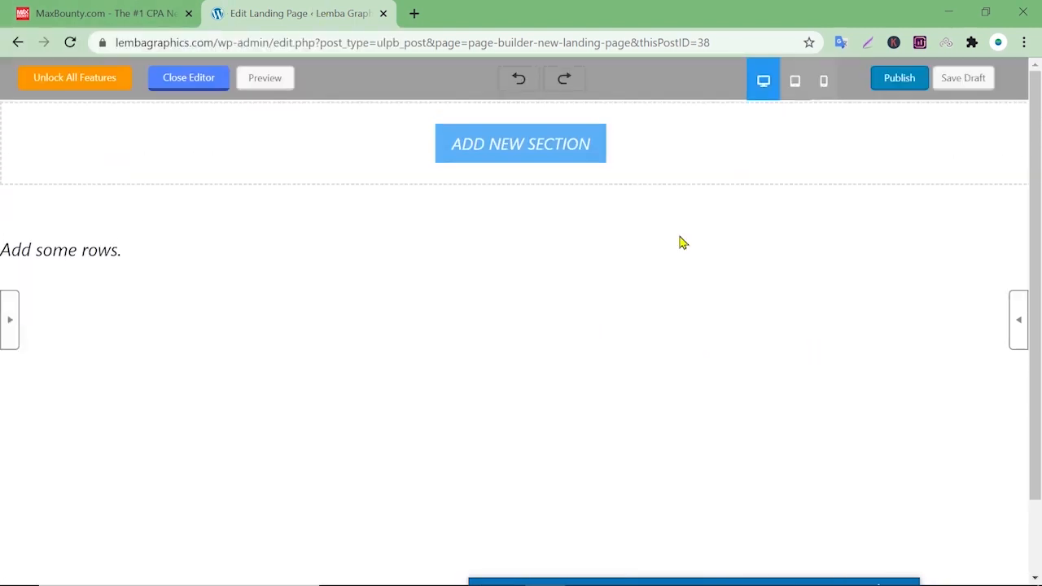
Add a new section with a two-column structure to the empty page
left_click(492, 155)
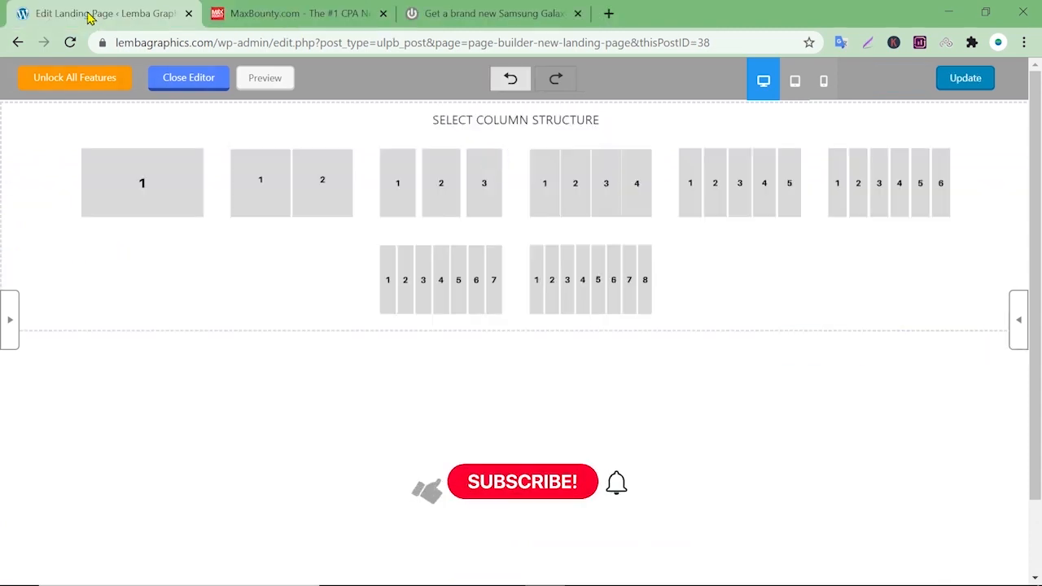
left_click_drag(88, 17, 524, 16)
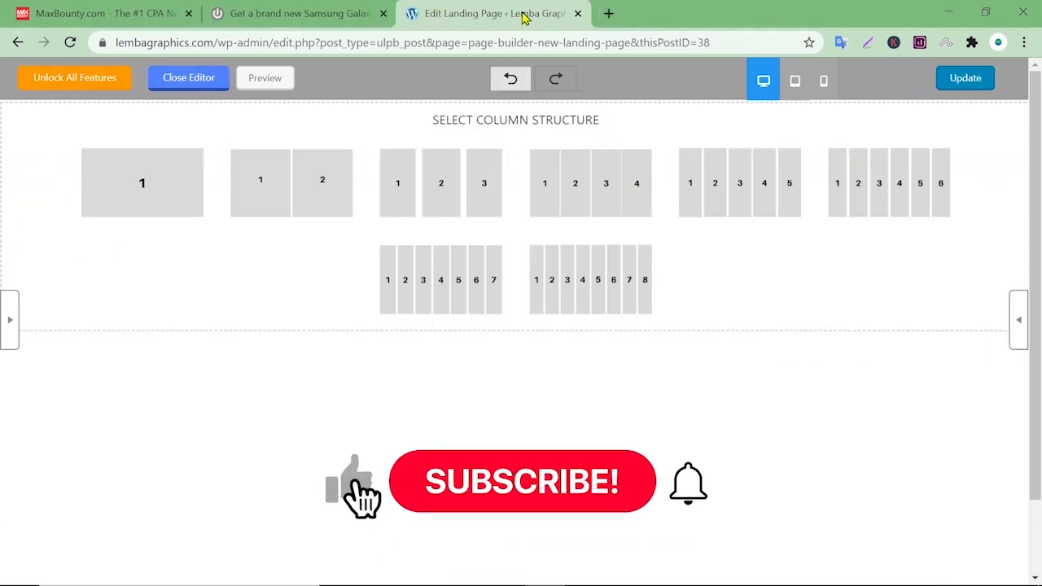
left_click(304, 185)
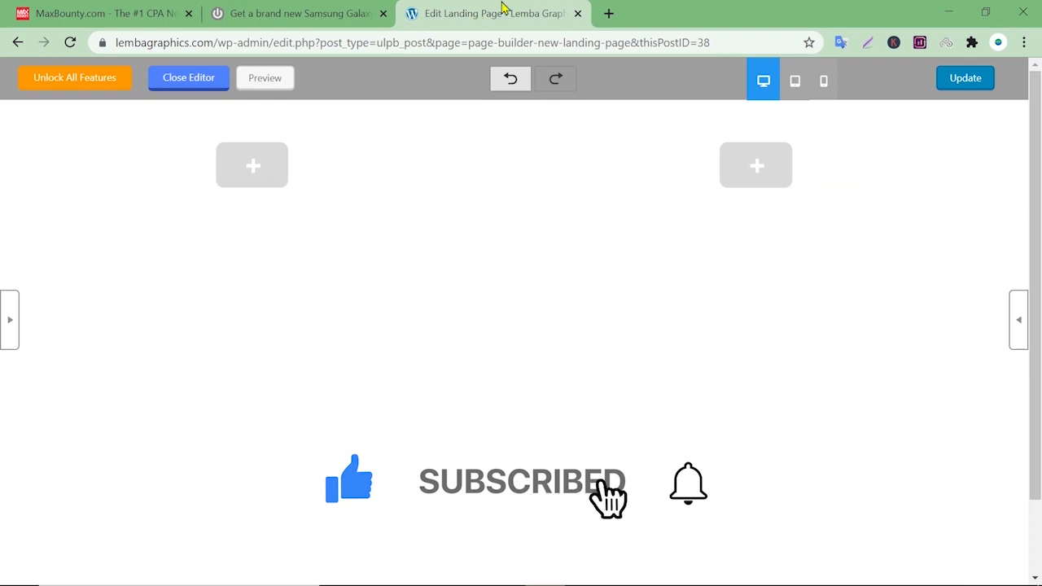
Add an Image widget to the first column of the section
left_click(254, 173)
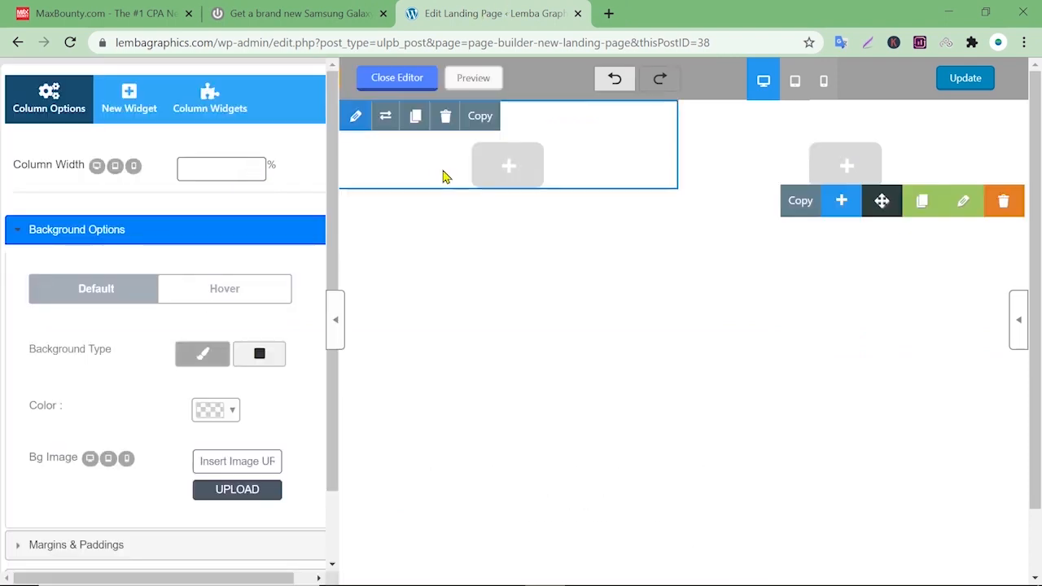
left_click(141, 109)
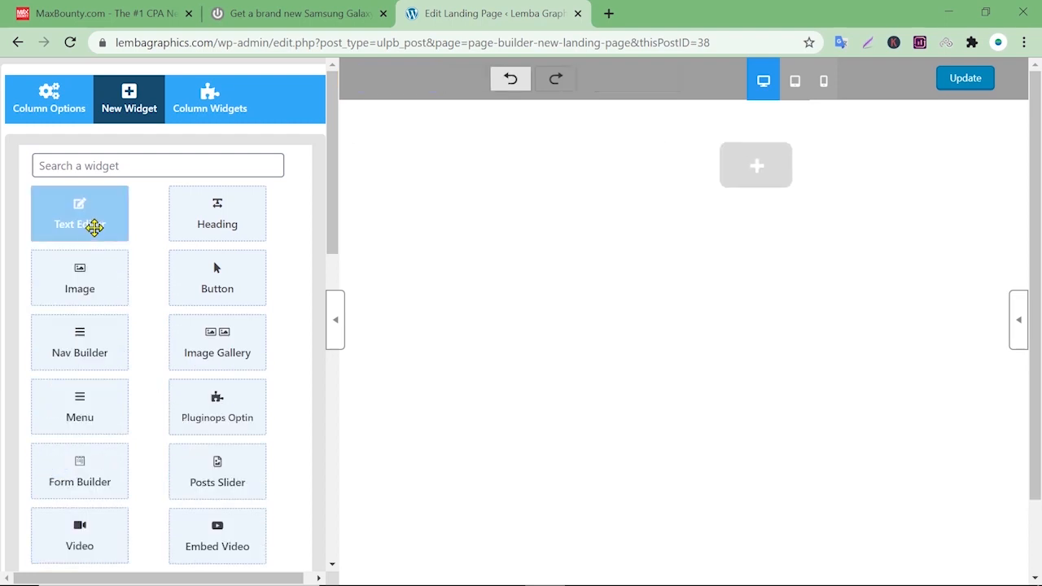
left_click_drag(90, 283, 418, 155)
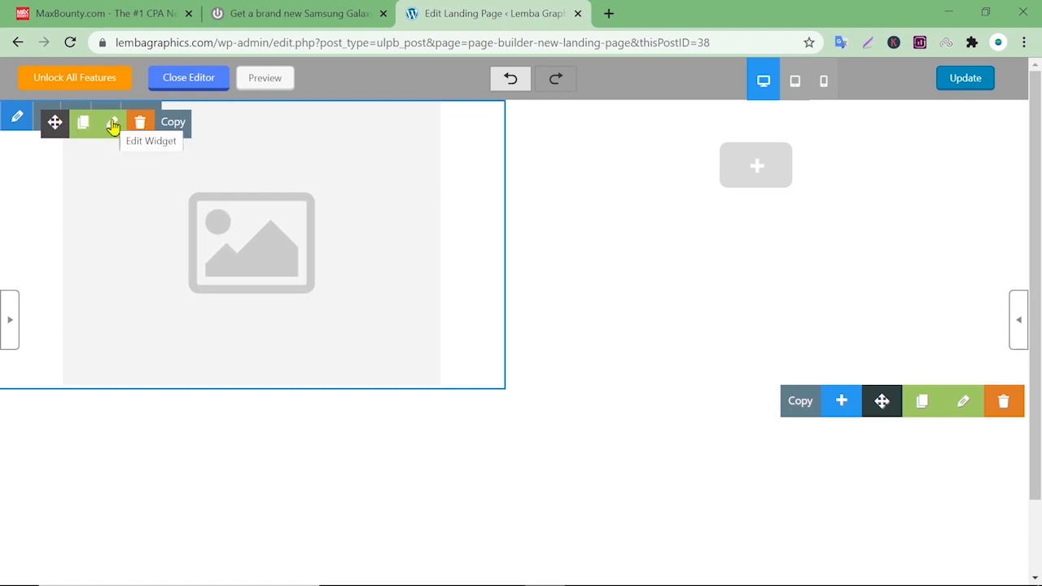
Edit the Image widget and open the media library to choose its picture
left_click(111, 121)
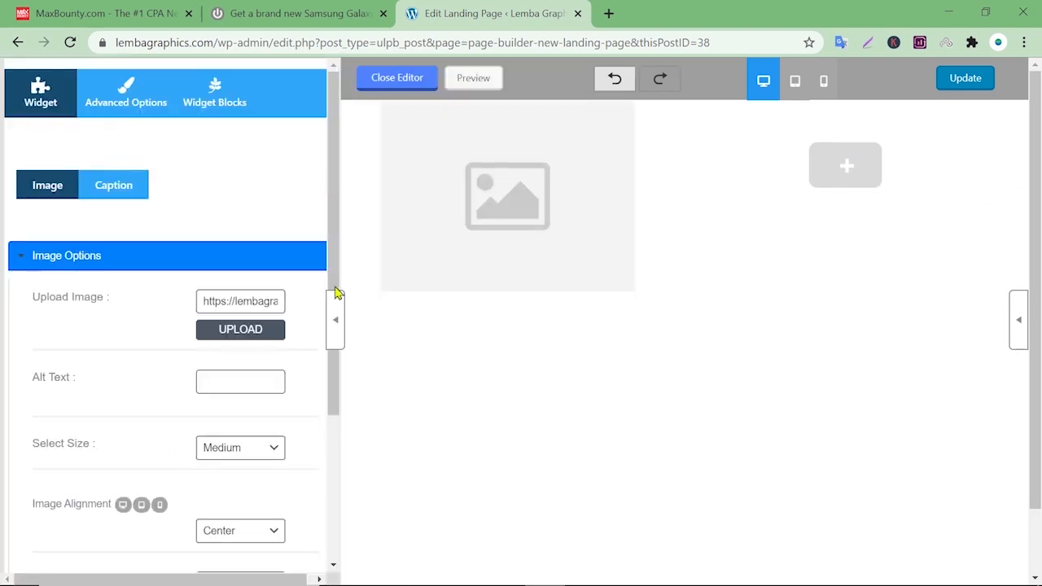
left_click_drag(32, 299, 124, 298)
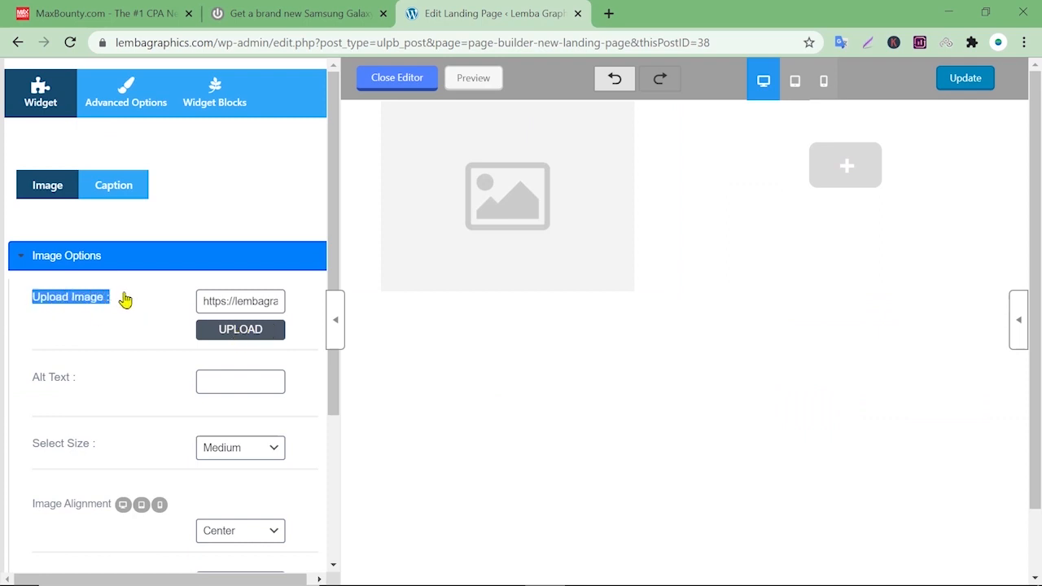
left_click(233, 334)
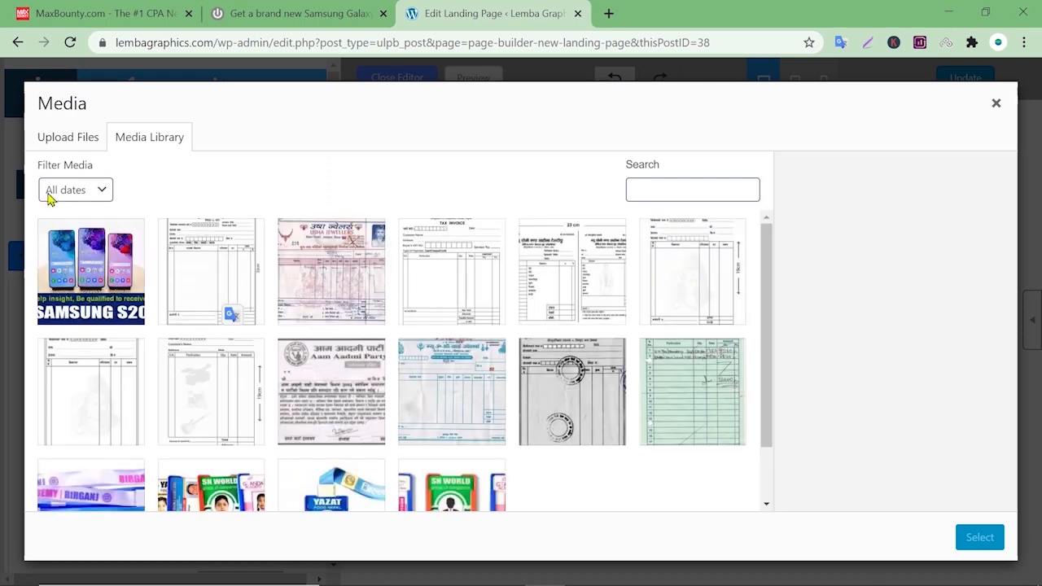
left_click(58, 145)
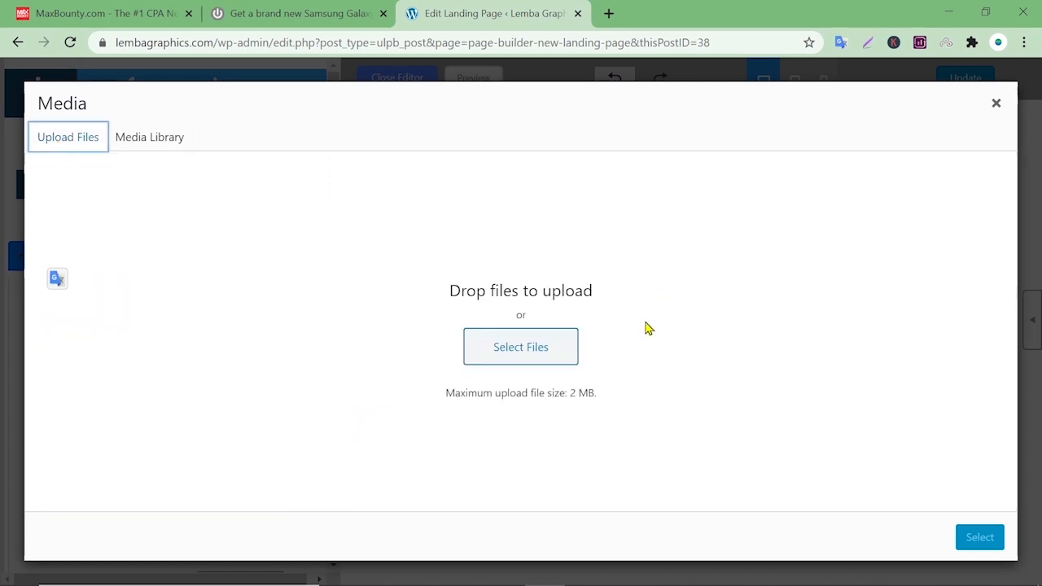
left_click(510, 351)
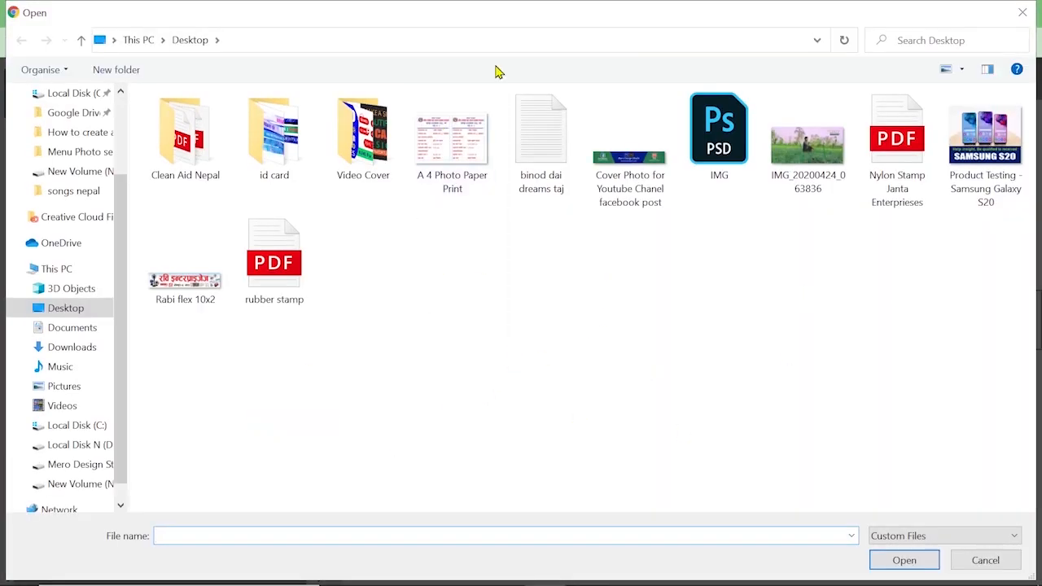
left_click(983, 562)
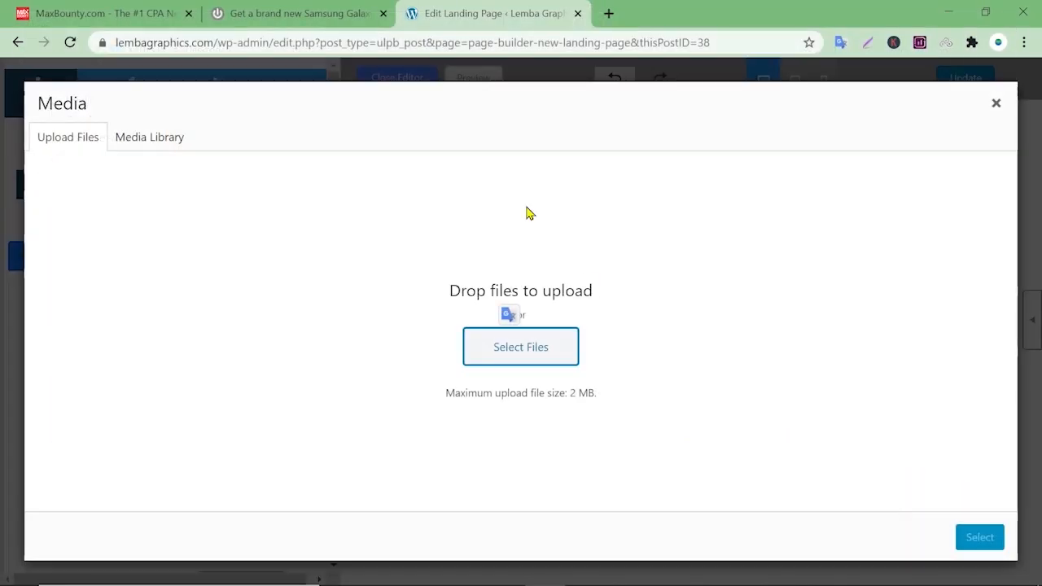
Search Google Images for "samsung s20" in a new browser tab
left_click(608, 14)
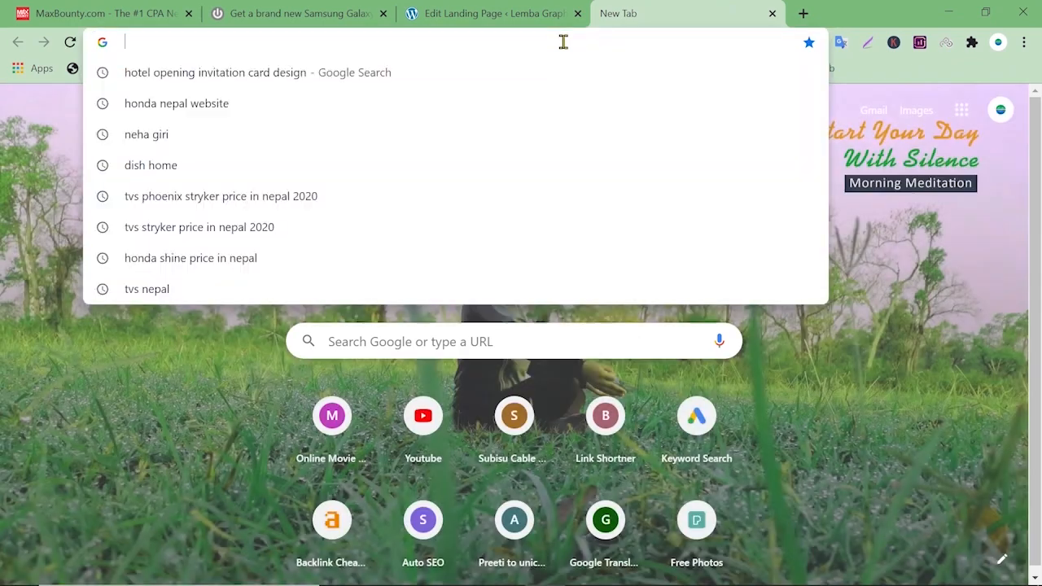
type("sams")
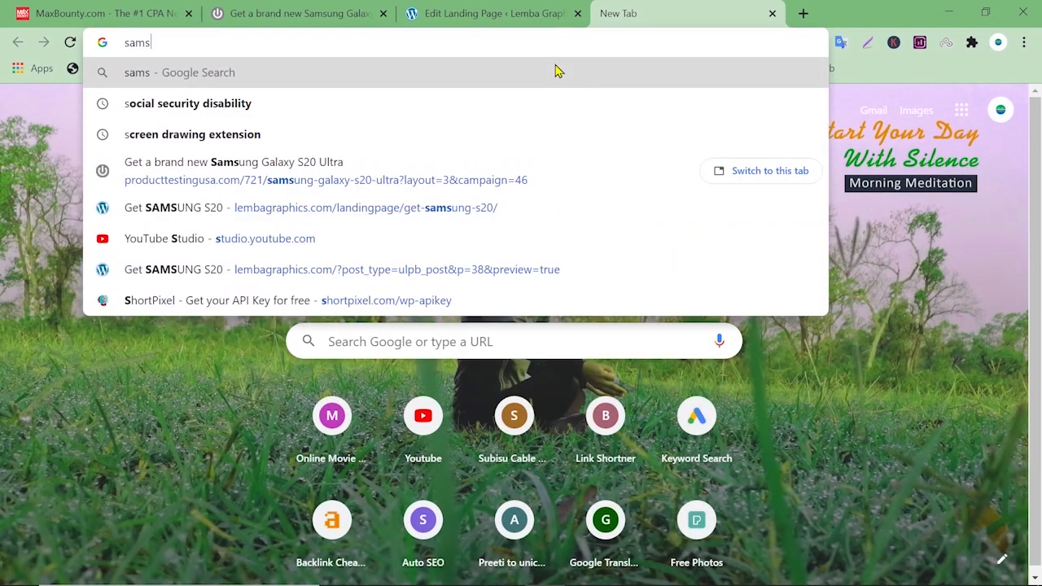
type("ung s20")
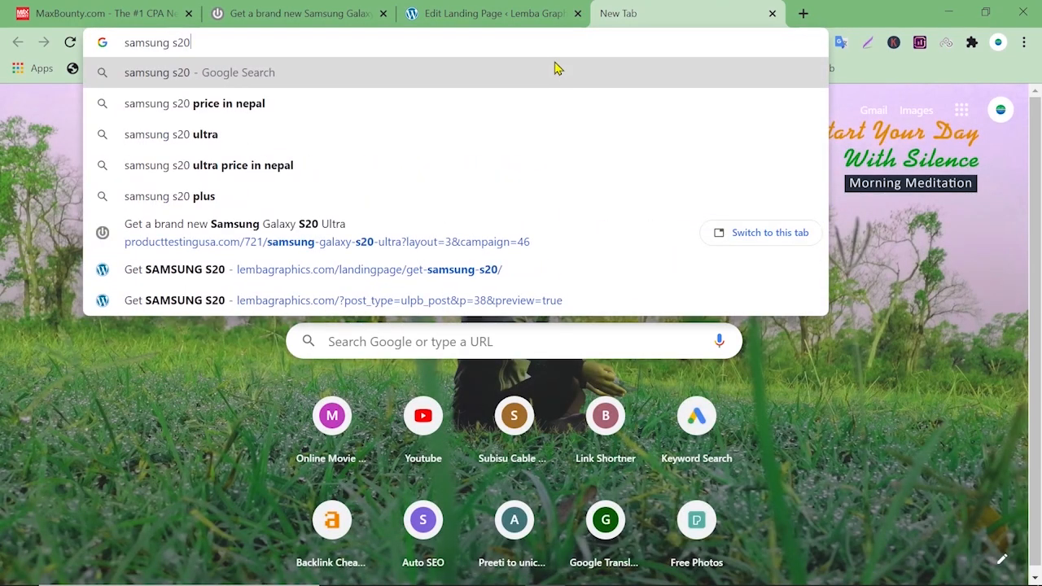
key("Return")
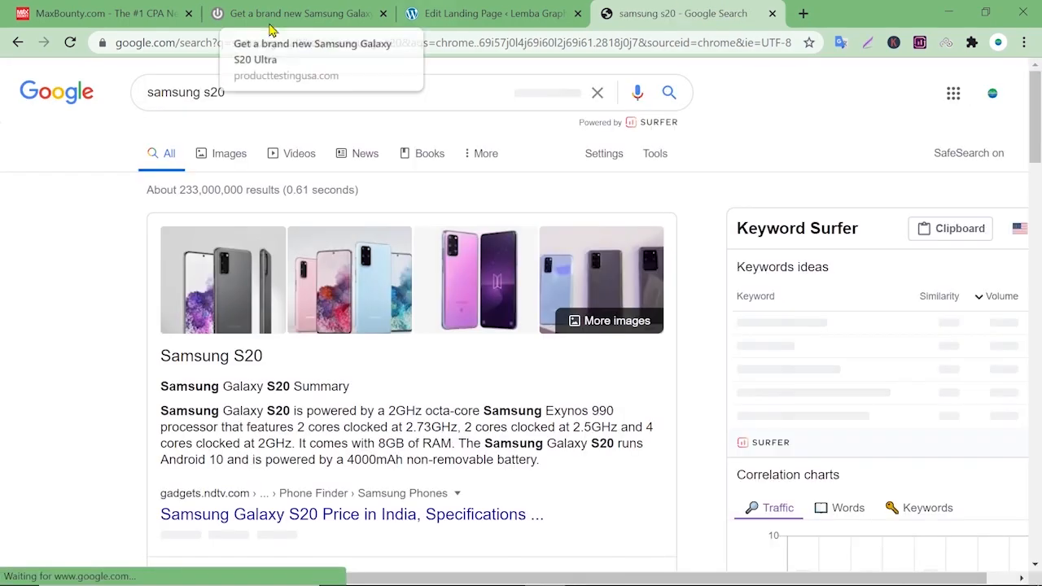
left_click(235, 163)
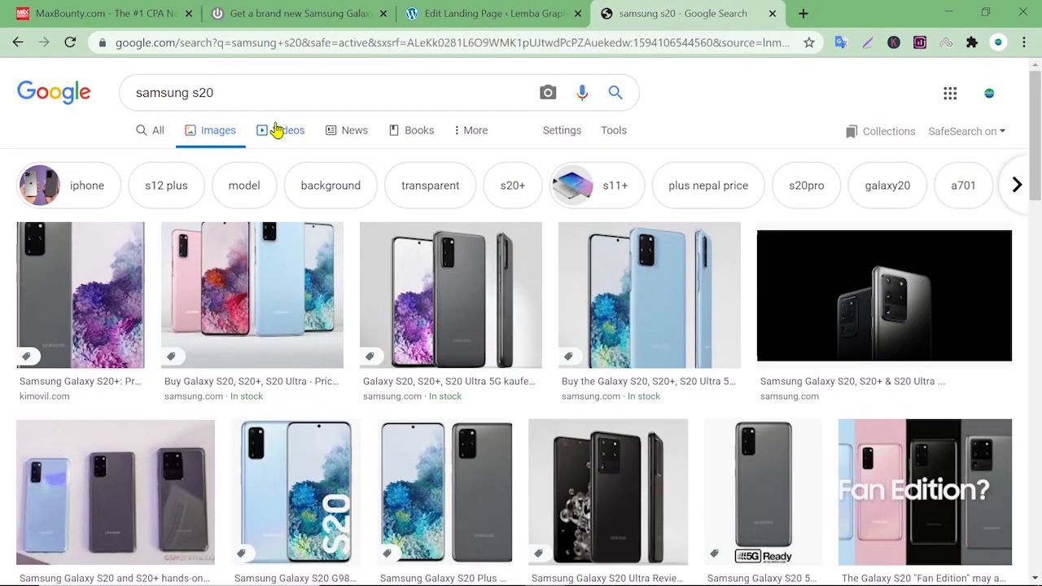
Filter the image results to the Large size
left_click(615, 132)
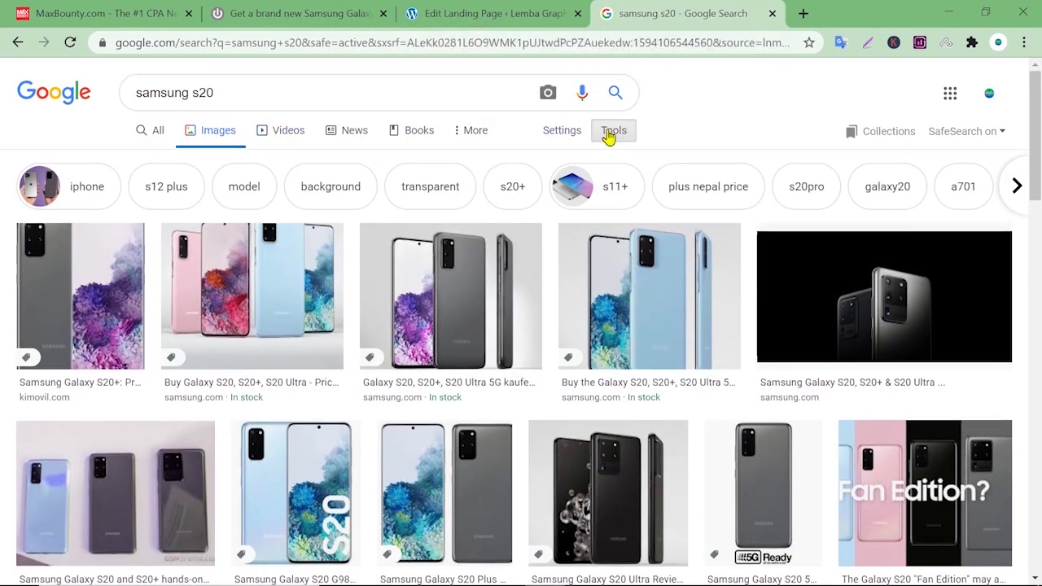
left_click(204, 161)
left_click(145, 161)
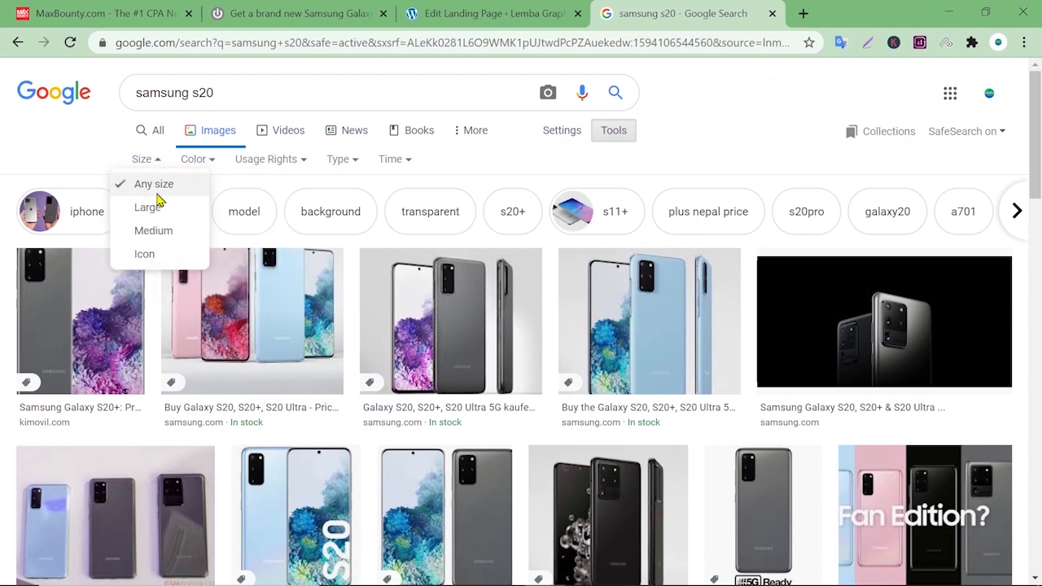
left_click(149, 206)
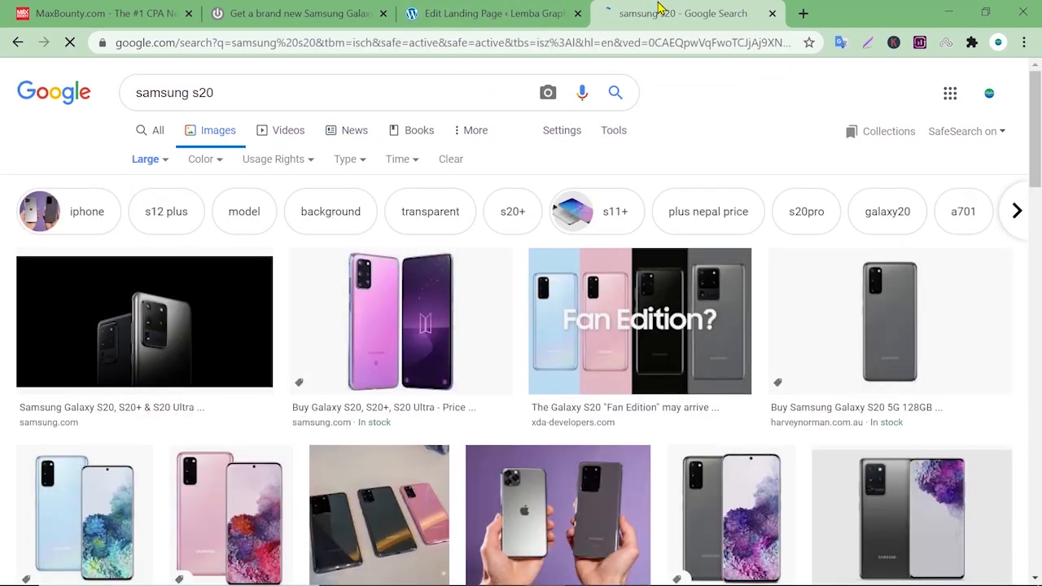
Preview the Firstpost picture of the pink, blue and grey Galaxy S20 phones from the image results
scroll(938, 288, "down", 2)
scroll(938, 287, "down", 3)
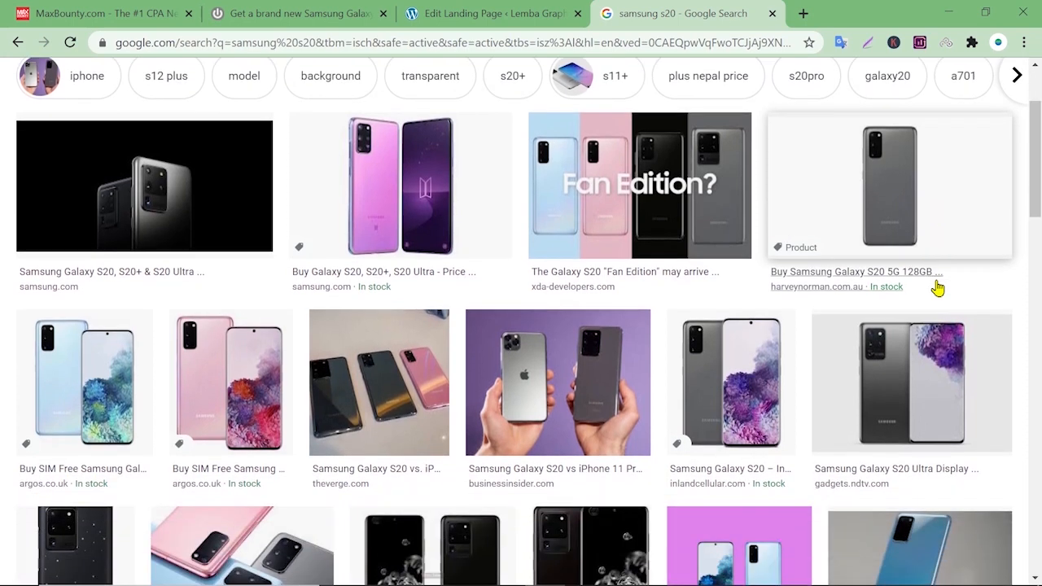
scroll(938, 287, "down", 3)
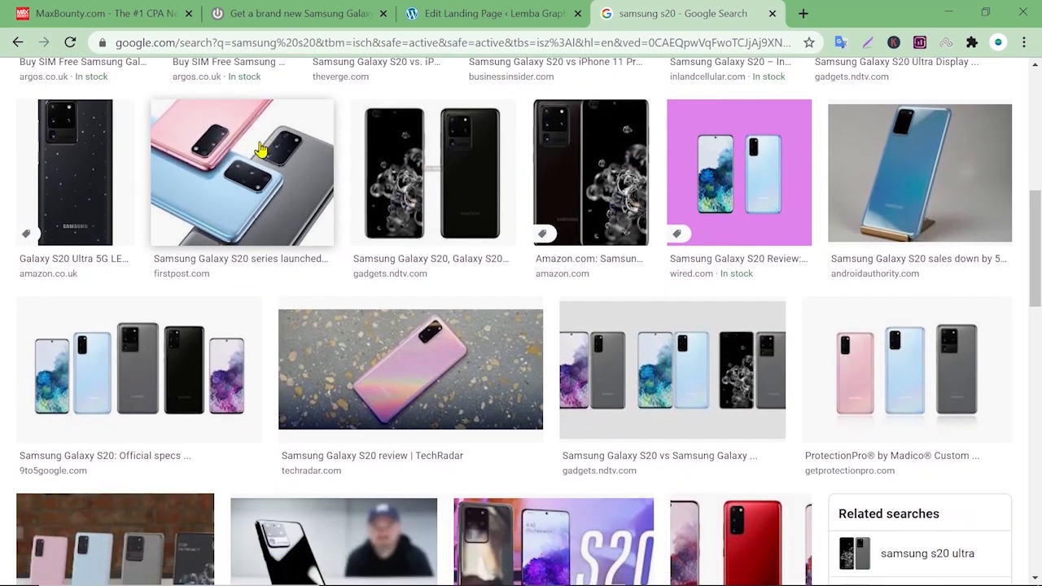
left_click(261, 149)
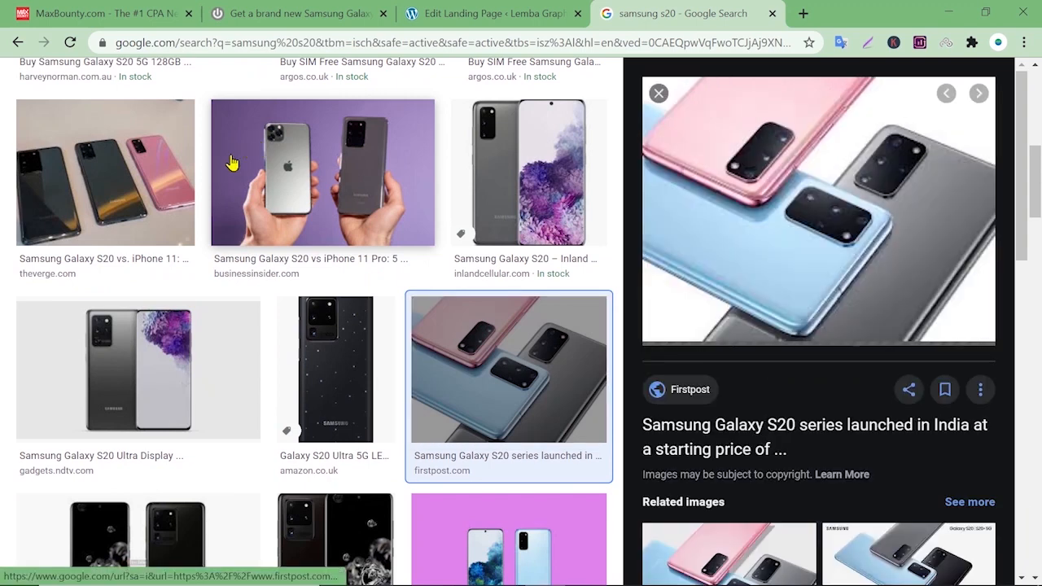
Pick the Cobra Review picture of three Samsung phones from the related images and open it full size in a new tab
scroll(549, 230, "down", 2)
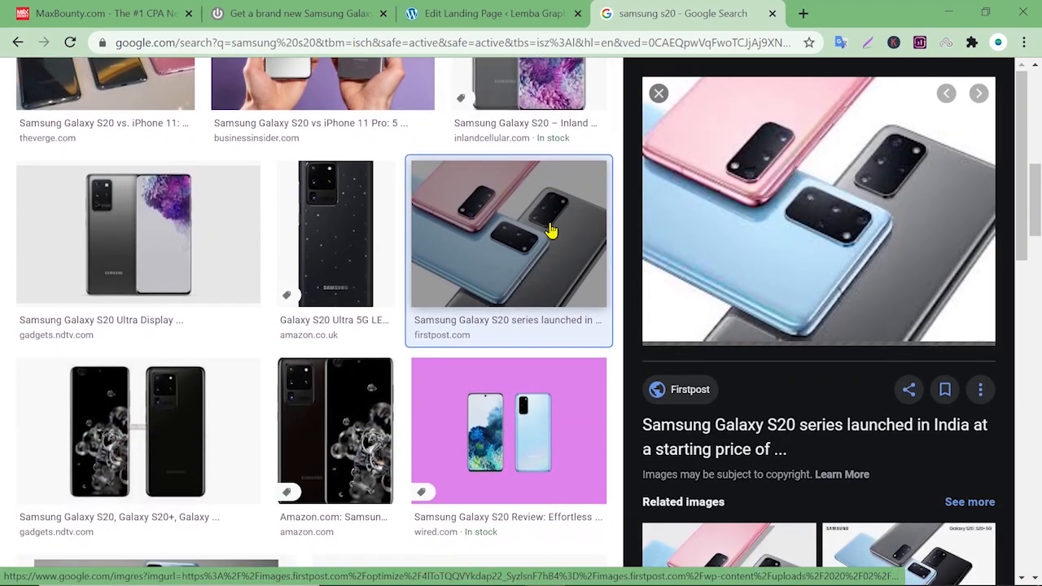
scroll(549, 230, "down", 4)
scroll(829, 267, "down", 1)
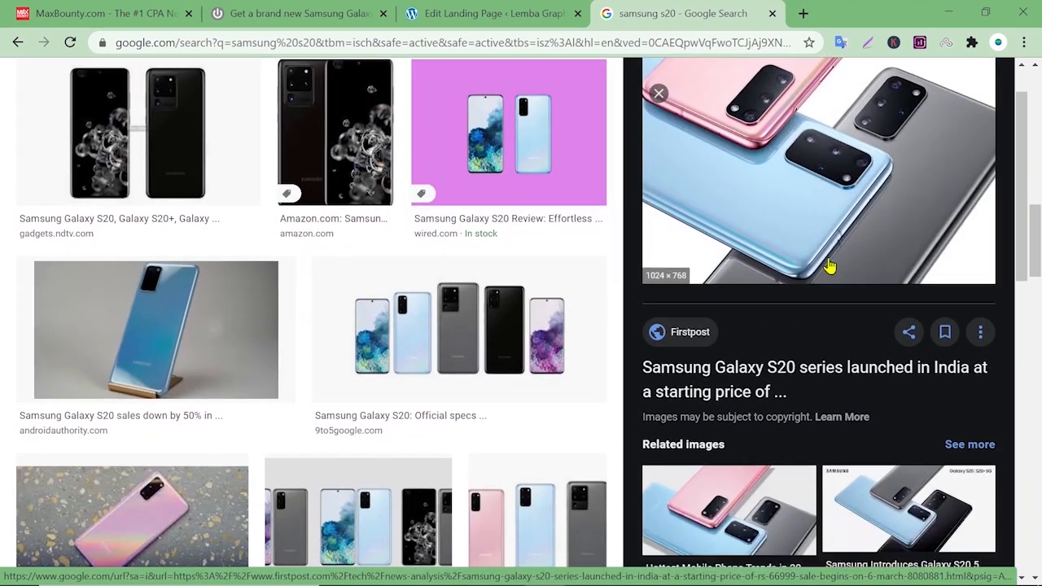
scroll(829, 266, "down", 5)
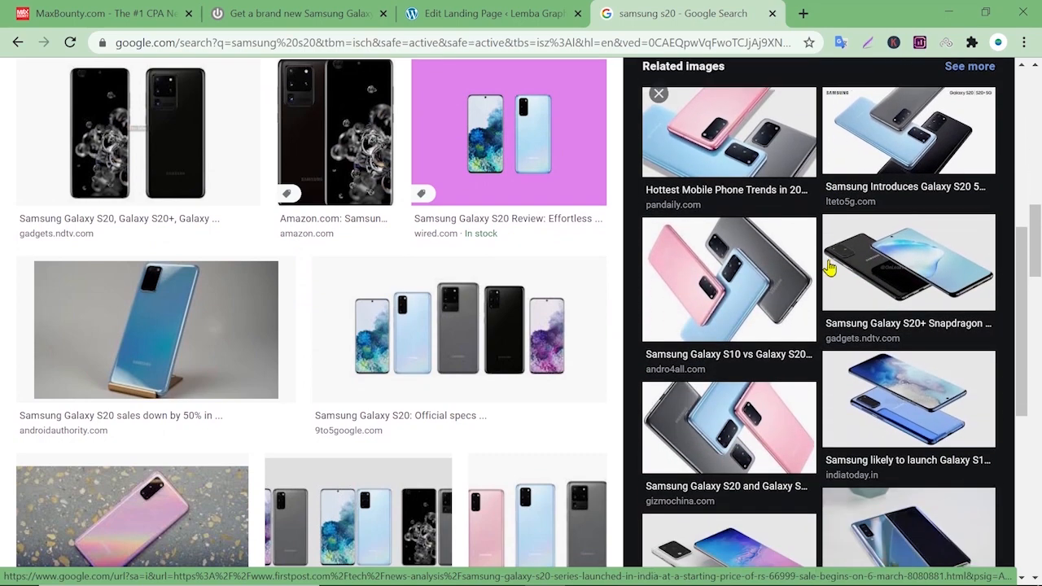
scroll(829, 268, "down", 5)
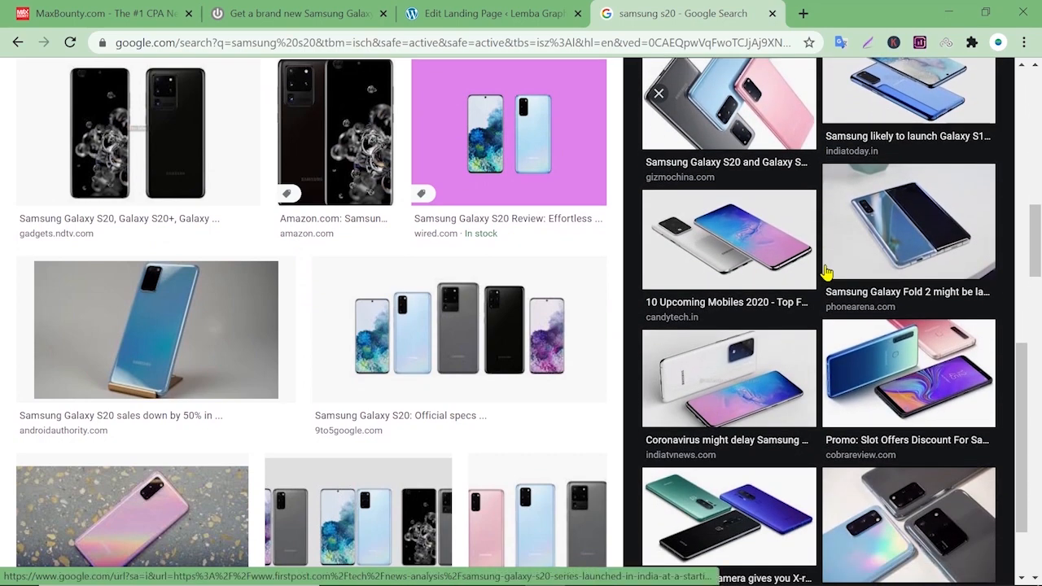
left_click(930, 366)
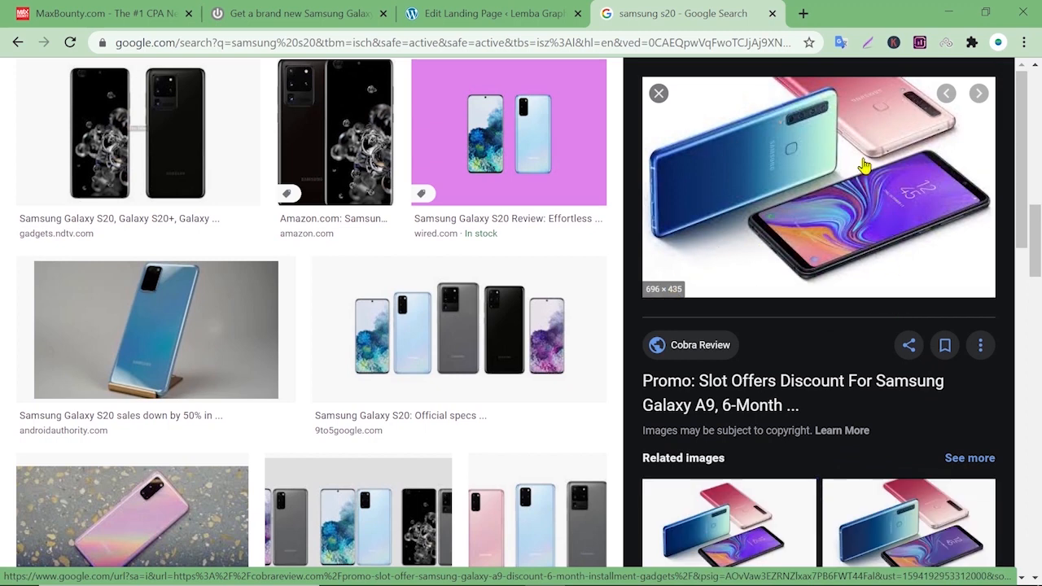
right_click(843, 142)
left_click(899, 265)
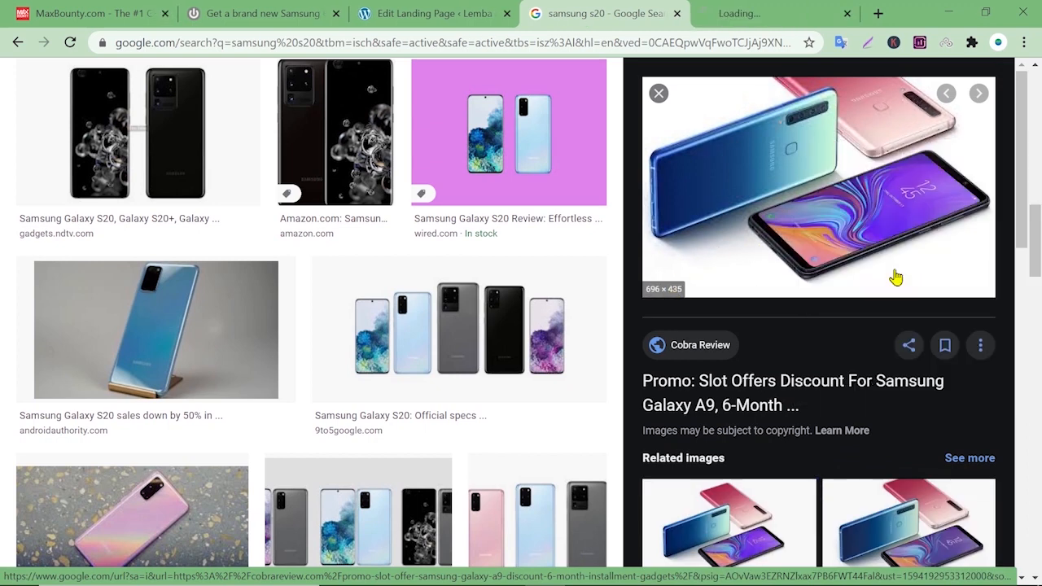
left_click(752, 11)
Save the phone picture as samsung-galaxy in JPEG format to the Downloads folder and close its tab
right_click(464, 222)
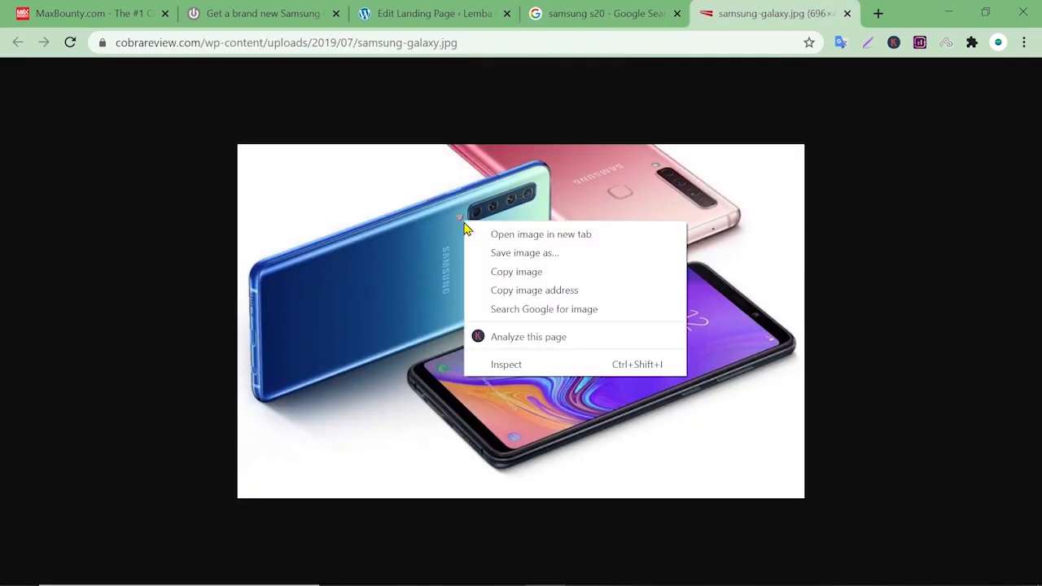
left_click(495, 254)
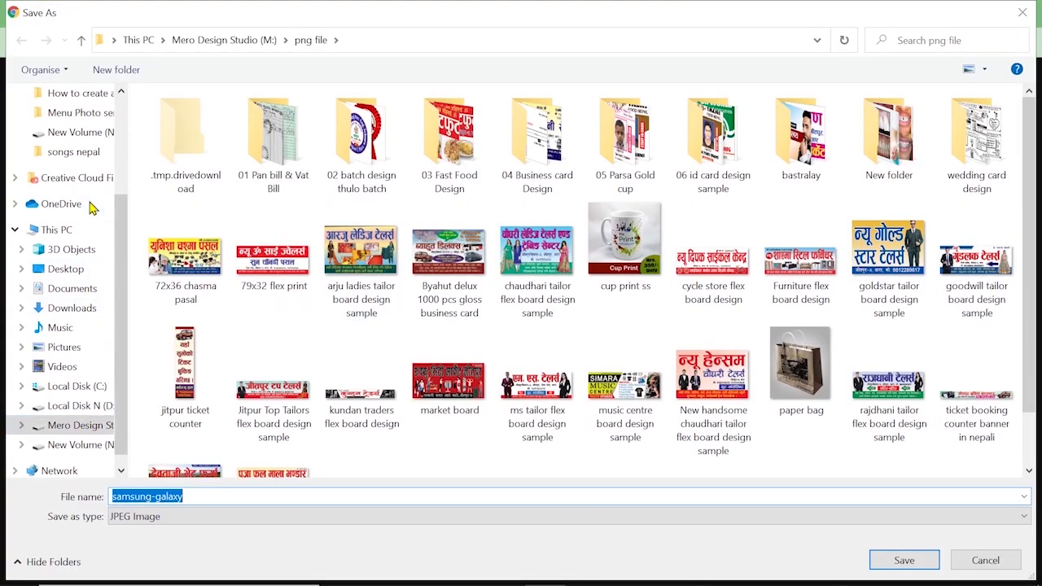
scroll(114, 250, "up", 3)
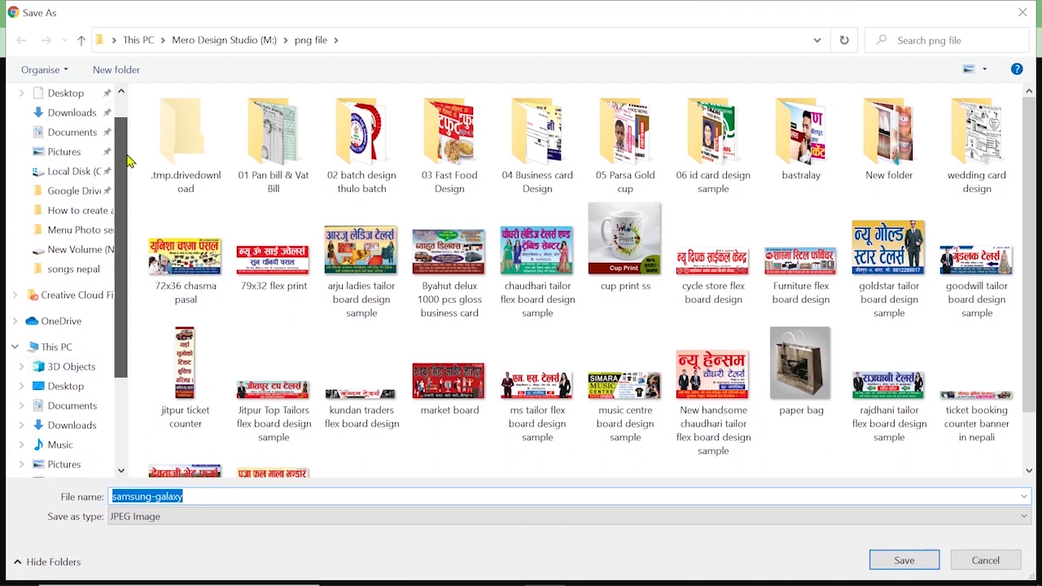
left_click(74, 113)
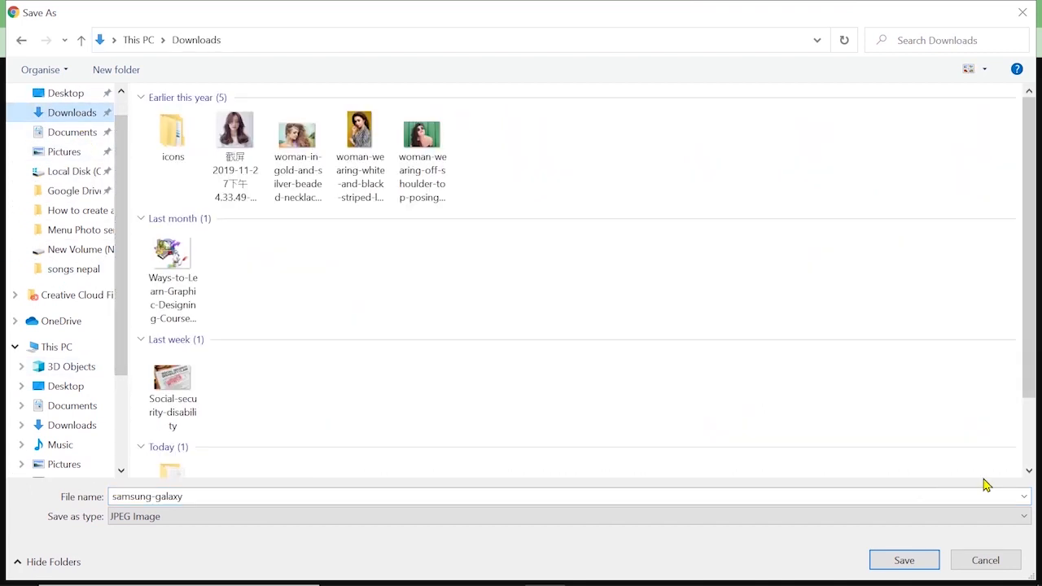
left_click(902, 562)
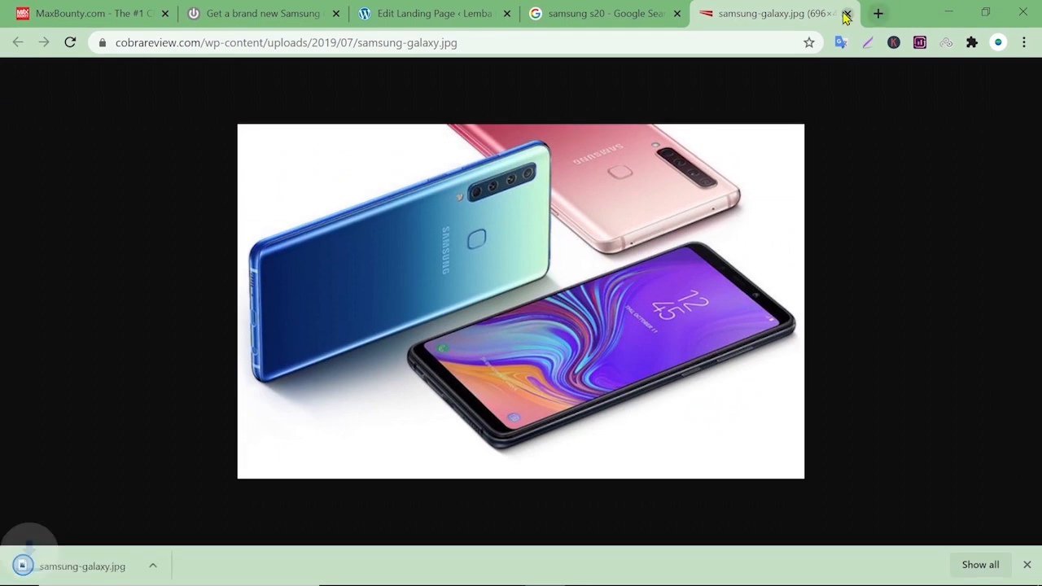
left_click(847, 13)
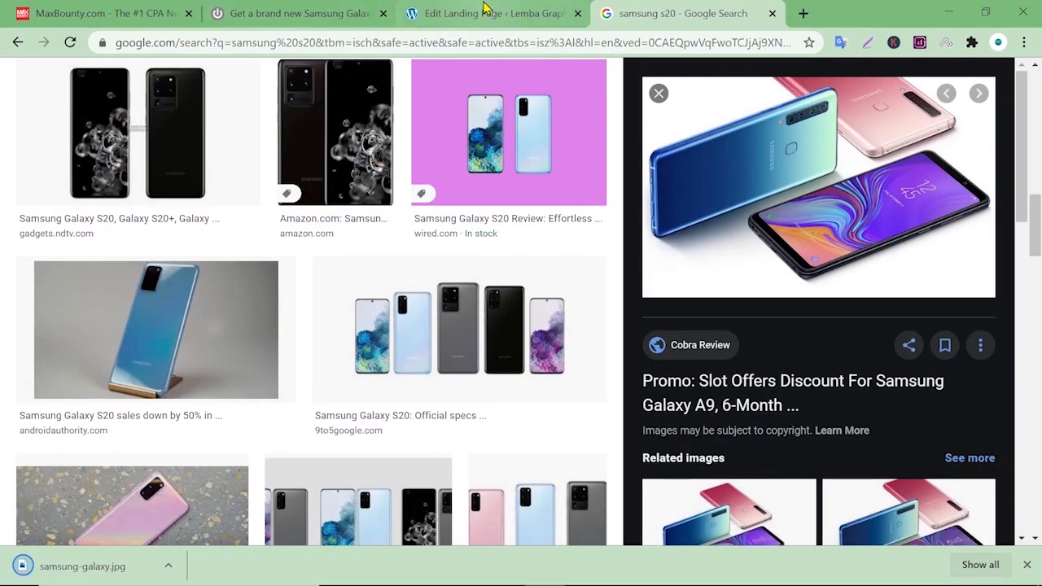
Return to the landing page editor, close the media window and reopen the Image widget's settings
left_click(488, 13)
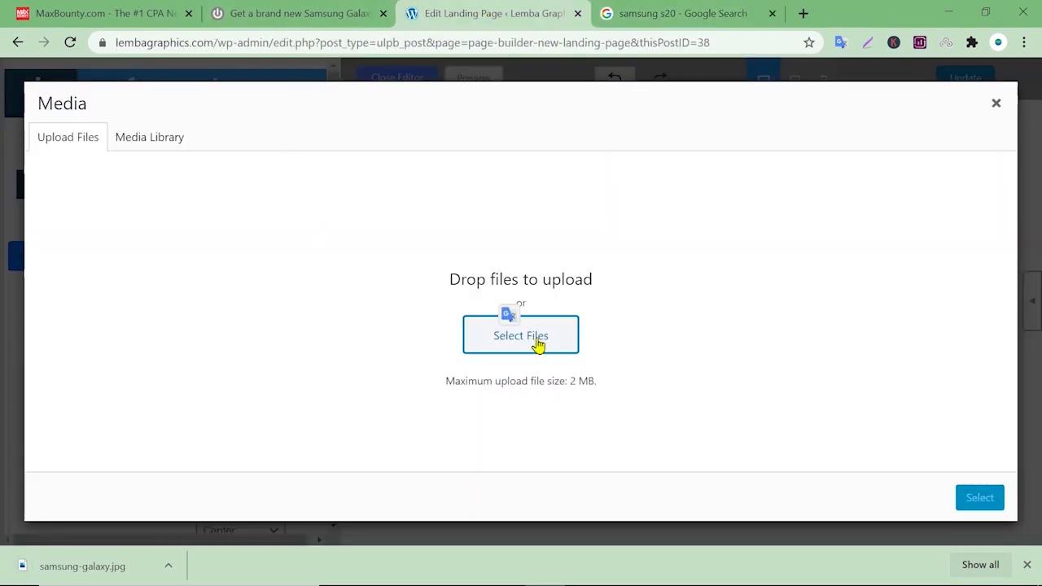
left_click(996, 104)
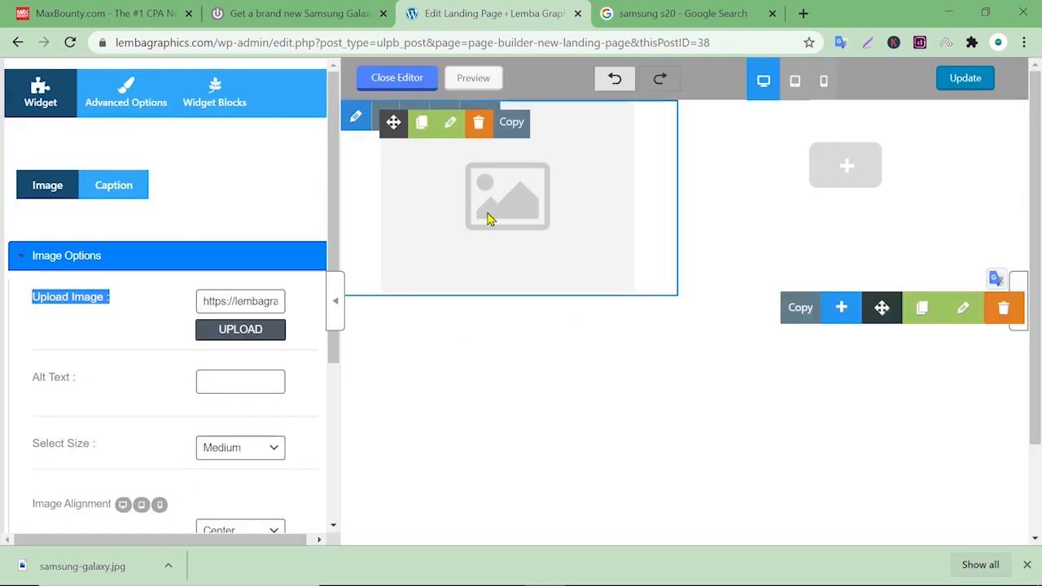
left_click(453, 132)
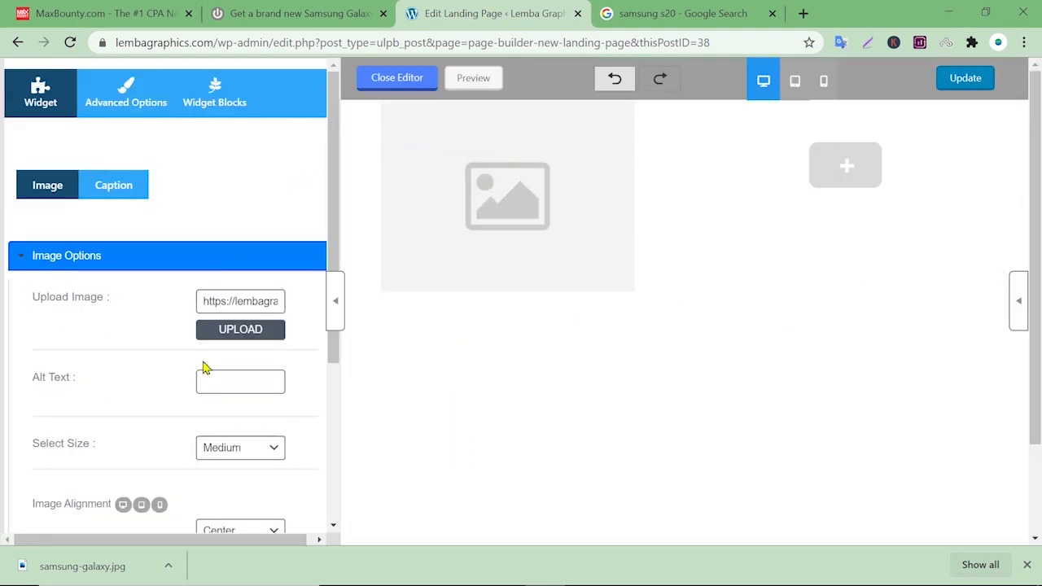
left_click(335, 300)
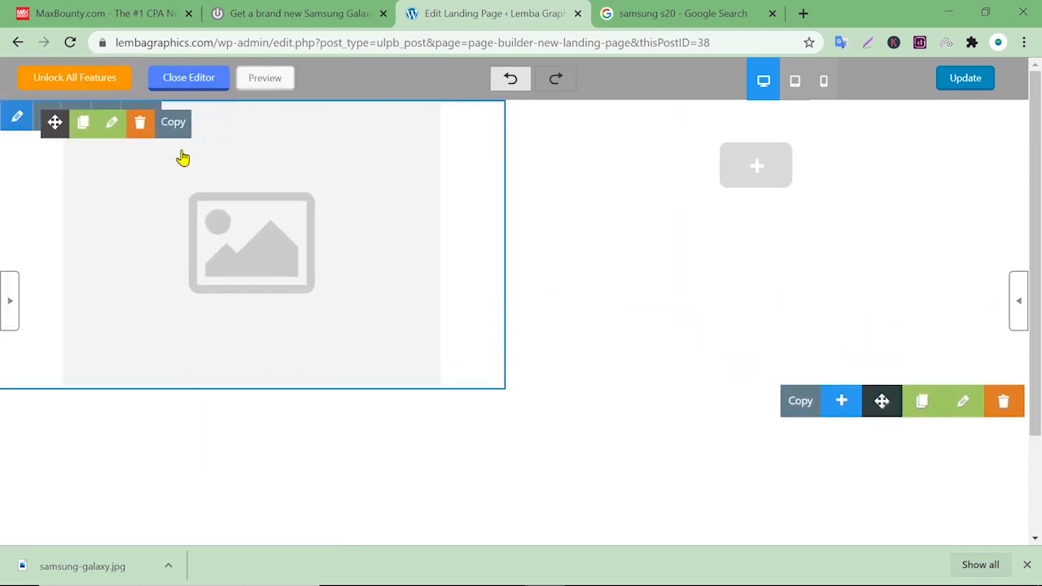
left_click(113, 123)
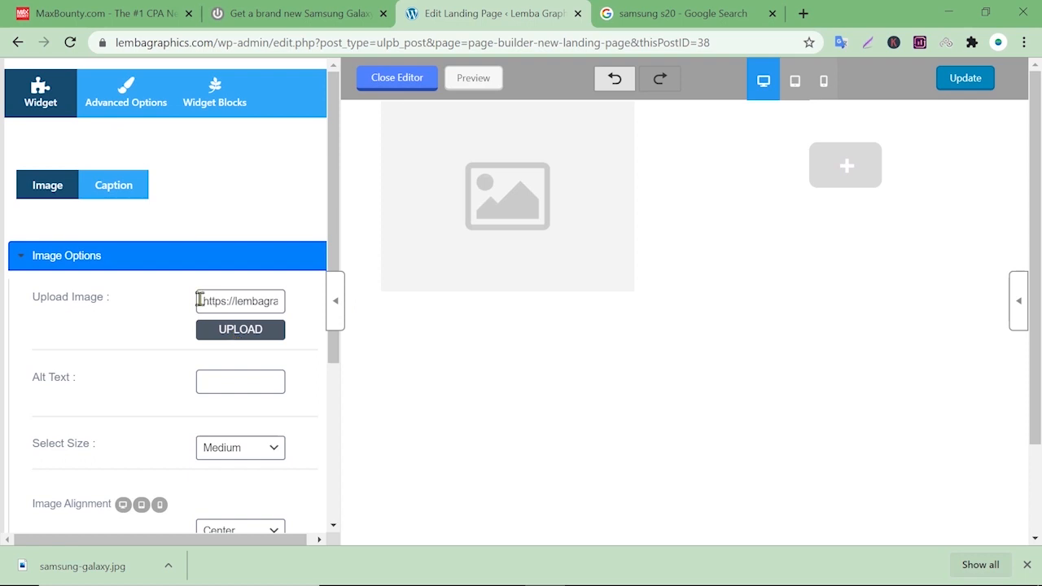
left_click_drag(91, 298, 110, 302)
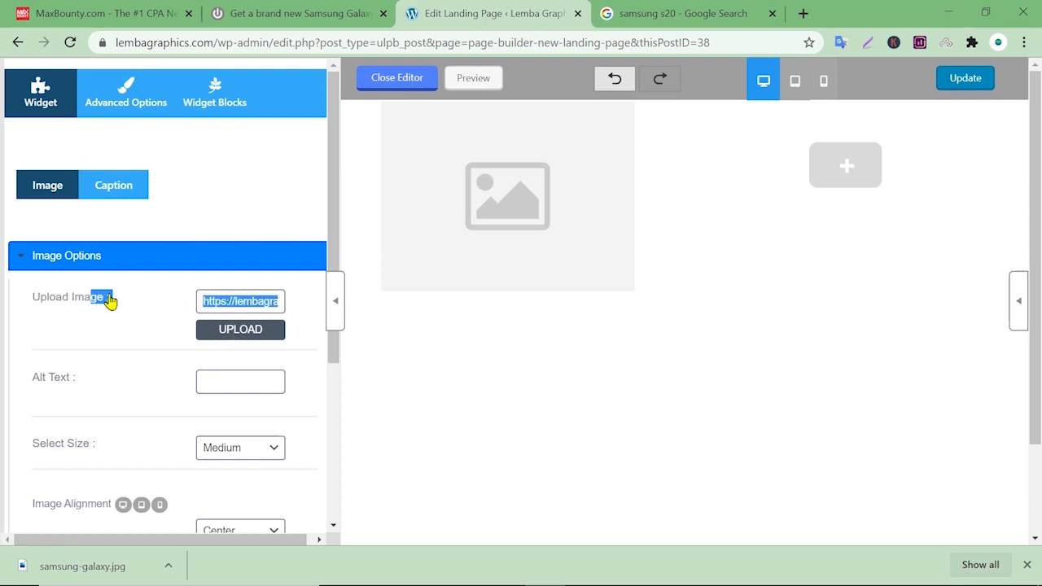
Upload the samsung-galaxy file from the Downloads folder to the media library for the Image widget
left_click(229, 334)
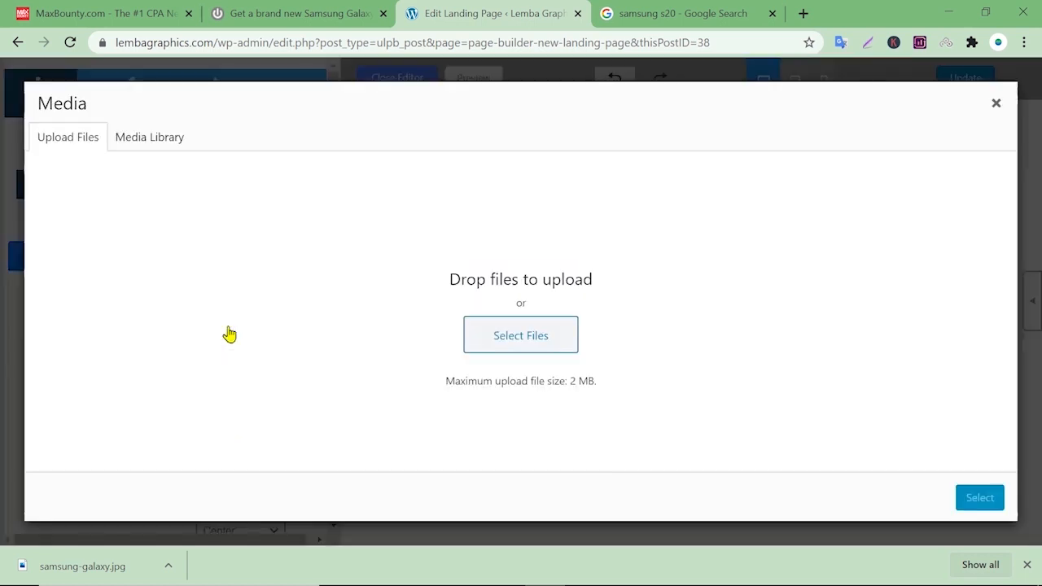
left_click(507, 341)
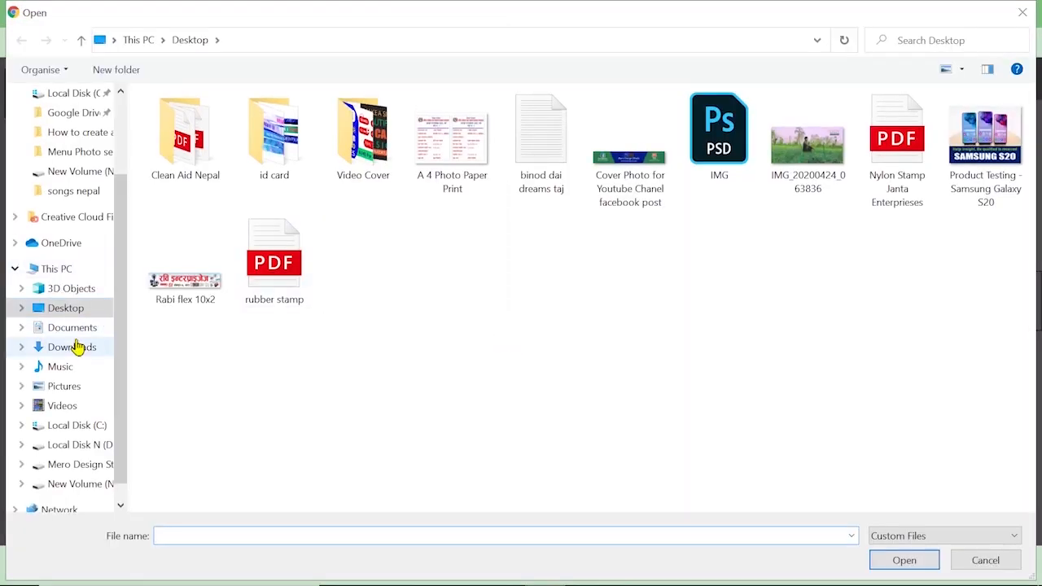
left_click(71, 348)
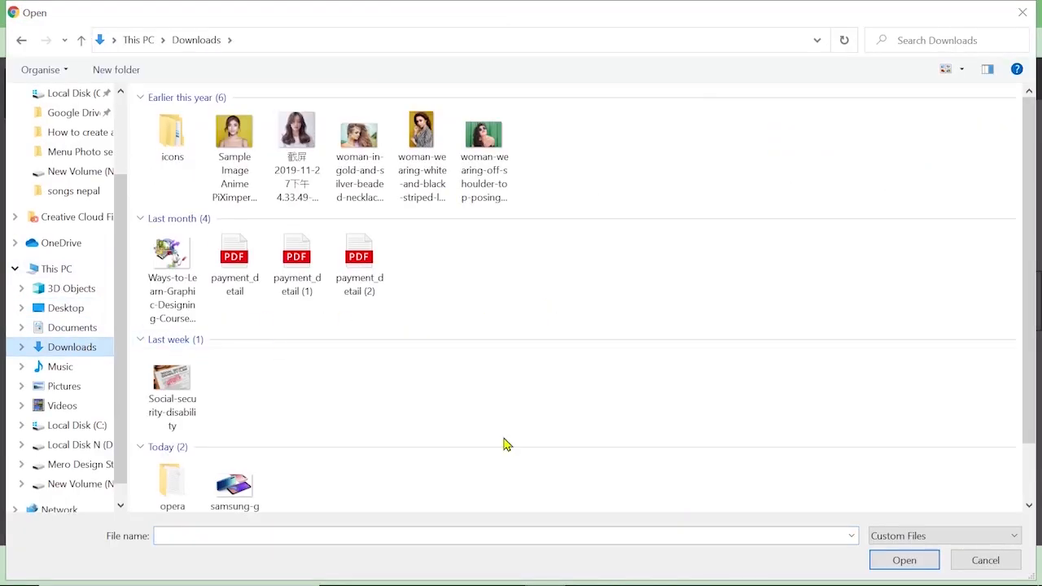
scroll(1028, 302, "down", 1)
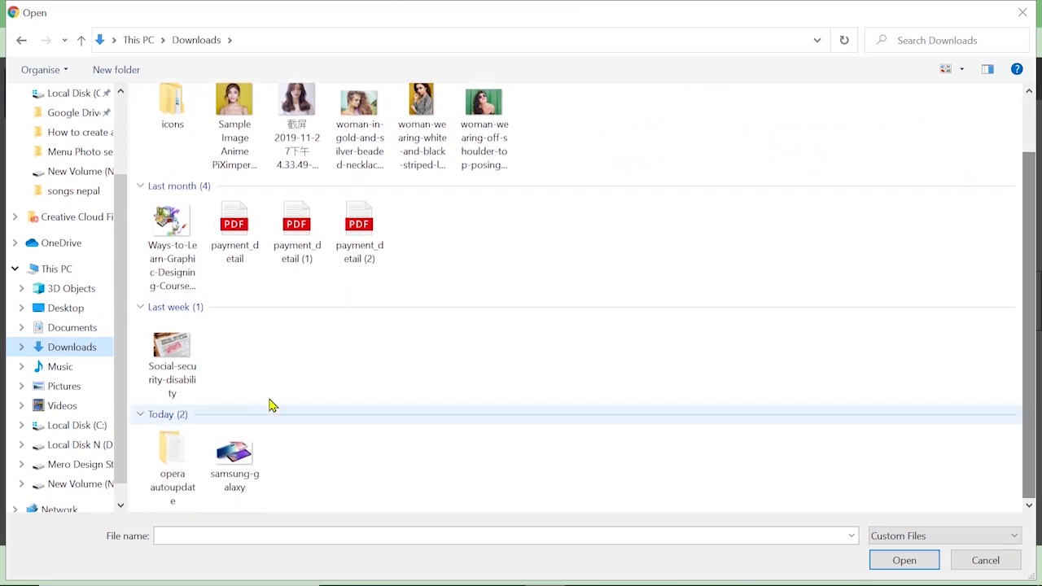
left_click(231, 461)
left_click(896, 561)
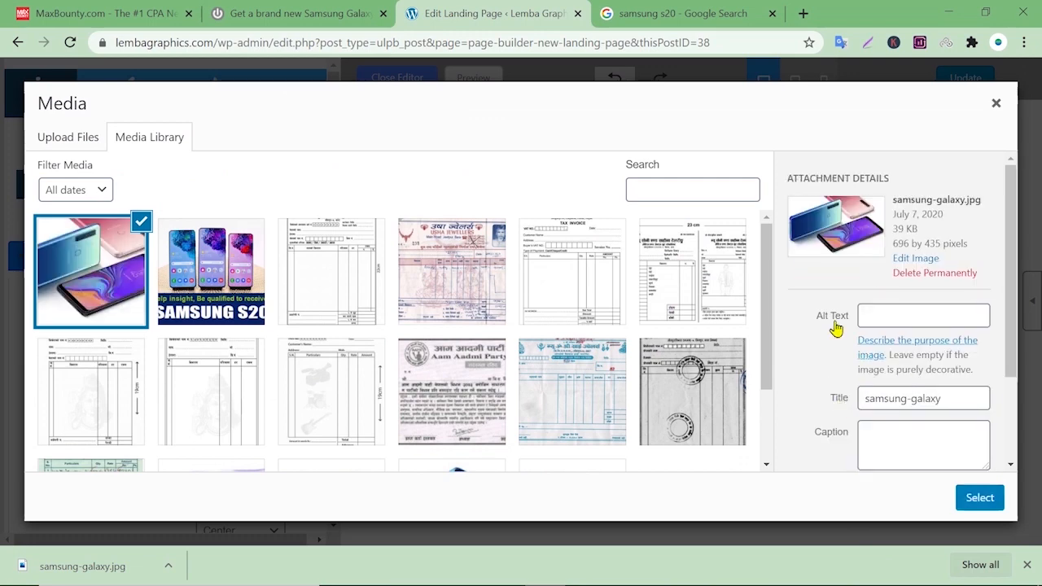
Insert the samsung-galaxy picture into the Image widget with the alt text "get samsung s20" and the size Large
left_click(872, 311)
type("g")
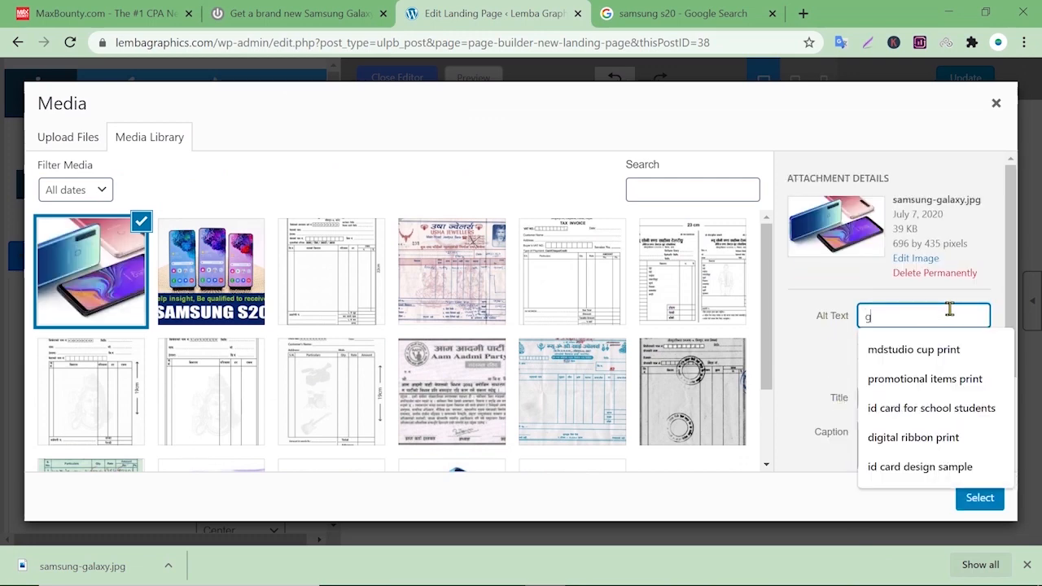
type("et samsung s20")
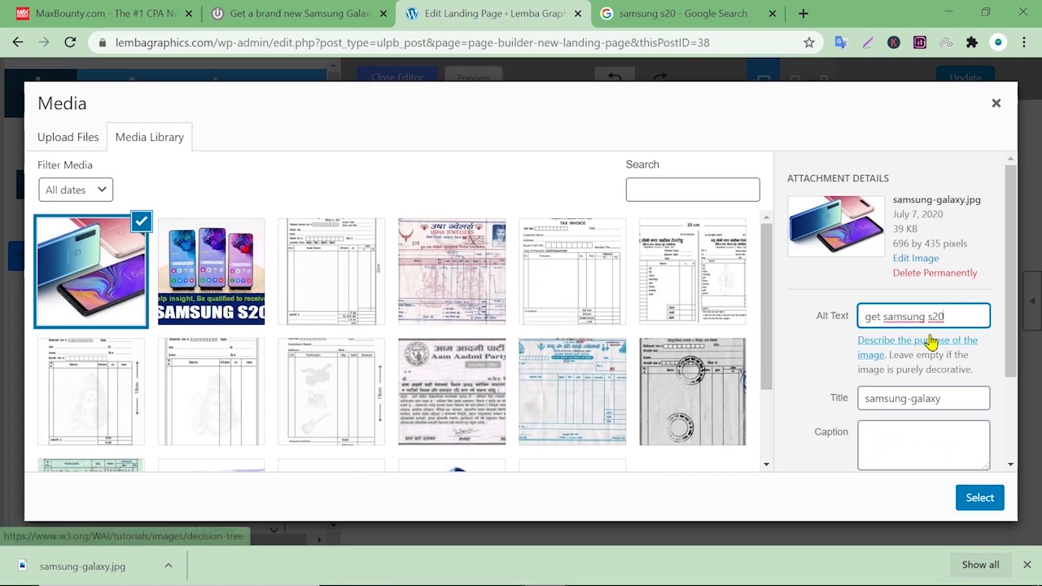
left_click(977, 502)
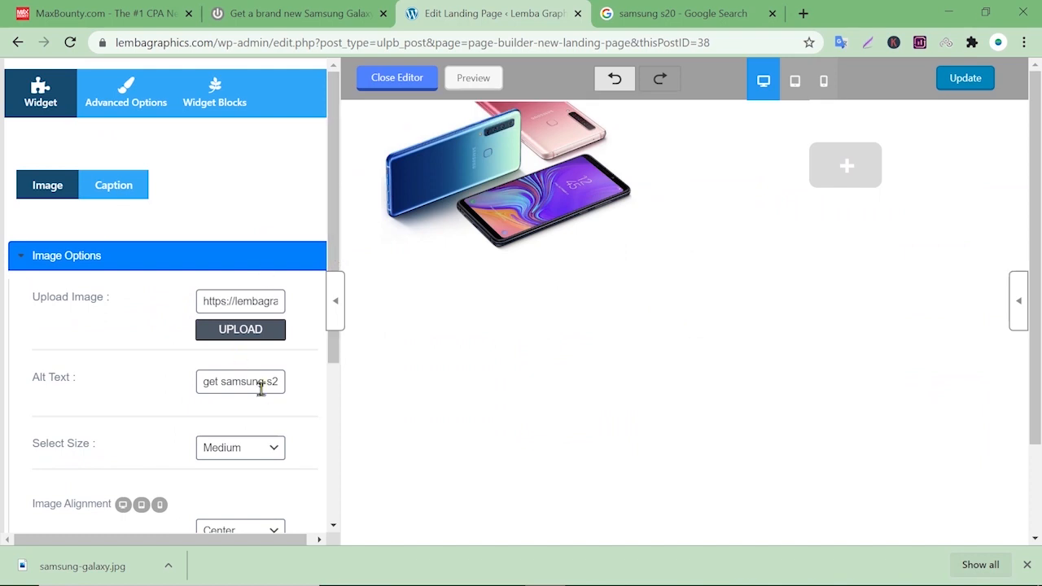
left_click(252, 458)
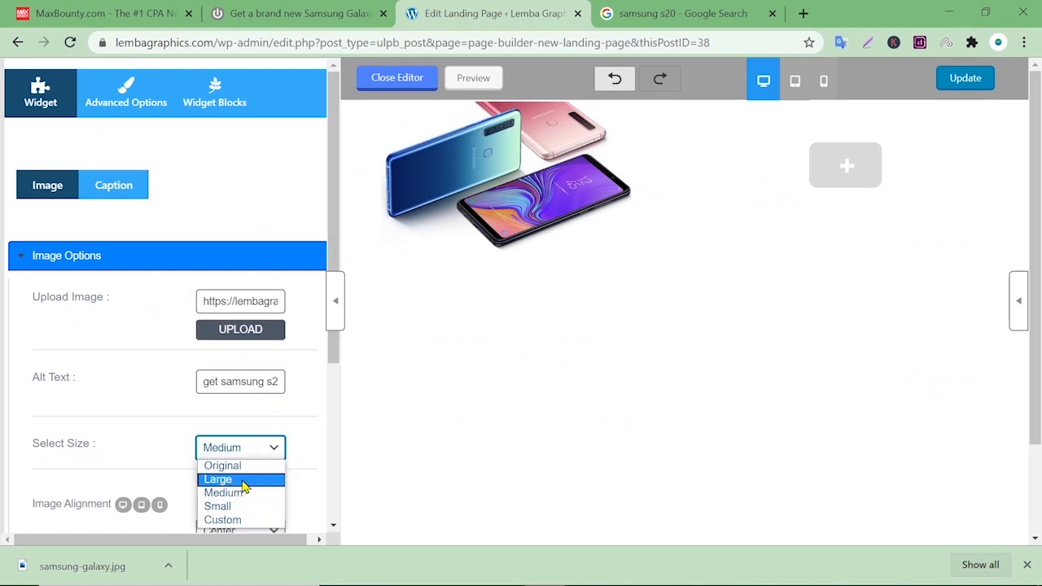
left_click(243, 480)
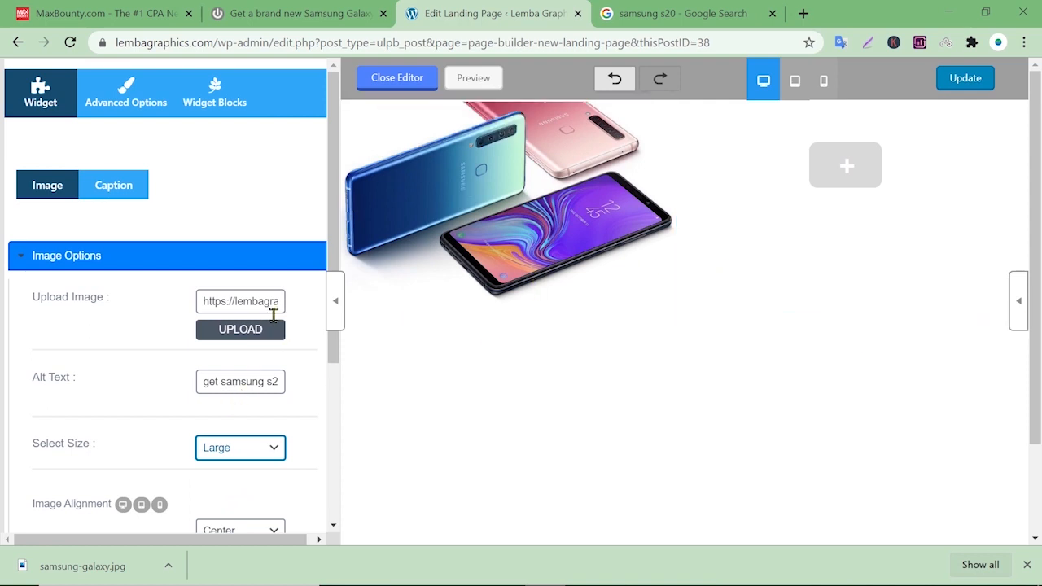
Build a tracking link for the MaxBounty Samsung Galaxy S20 campaign with Social traffic and the Raw link creative, and copy it
scroll(273, 318, "down", 3)
left_click(240, 364)
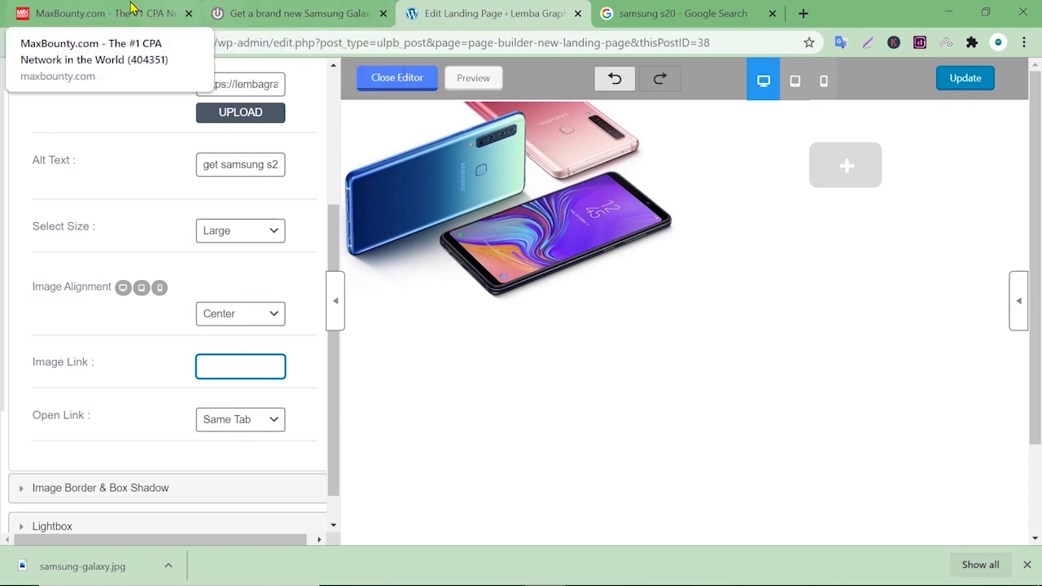
left_click(105, 10)
scroll(792, 213, "up", 5)
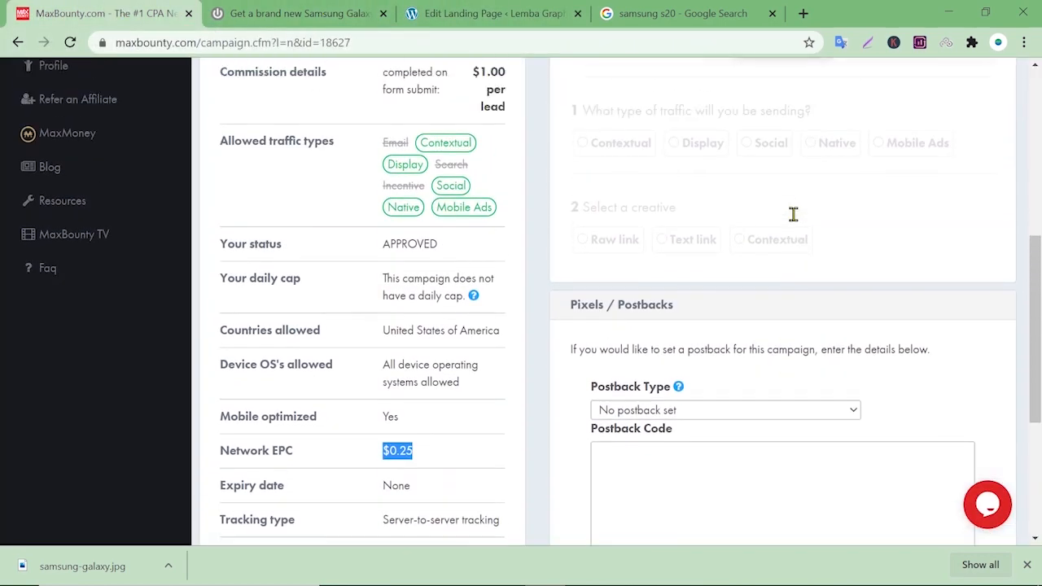
scroll(788, 179, "down", 1)
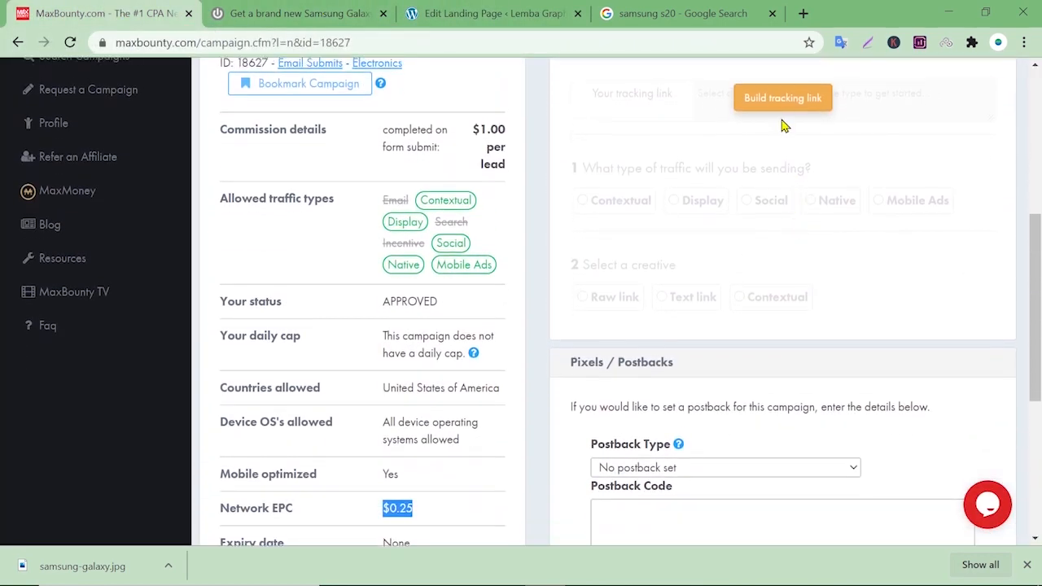
scroll(777, 130, "up", 2)
left_click(781, 234)
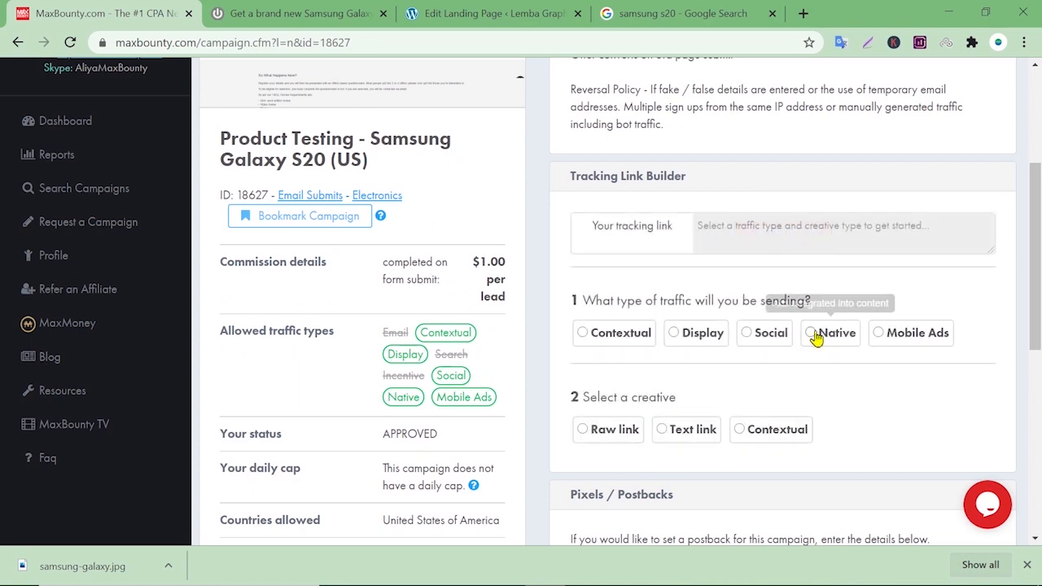
left_click(773, 343)
left_click(609, 434)
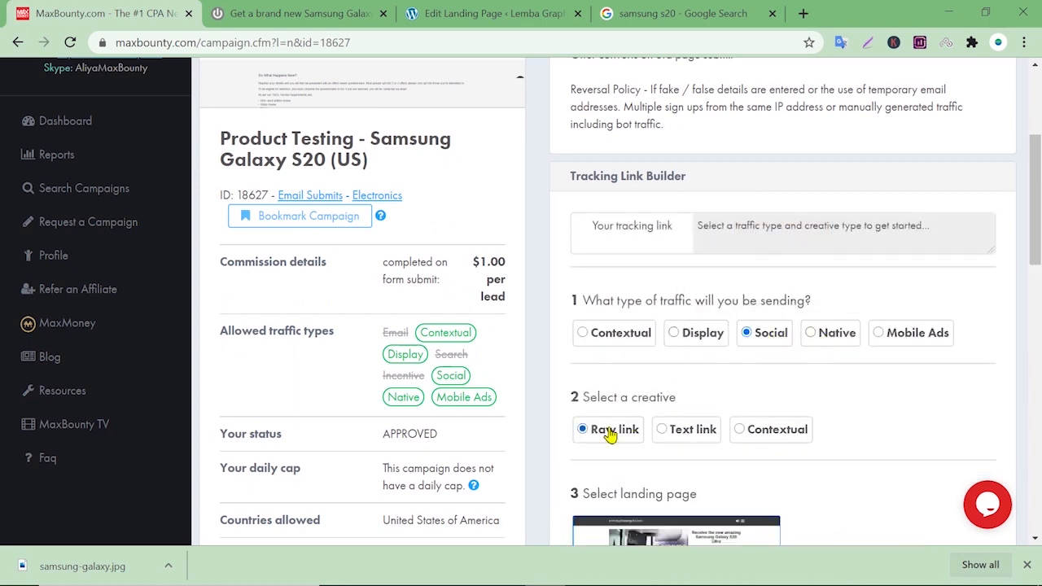
scroll(791, 366, "down", 3)
scroll(791, 366, "up", 2)
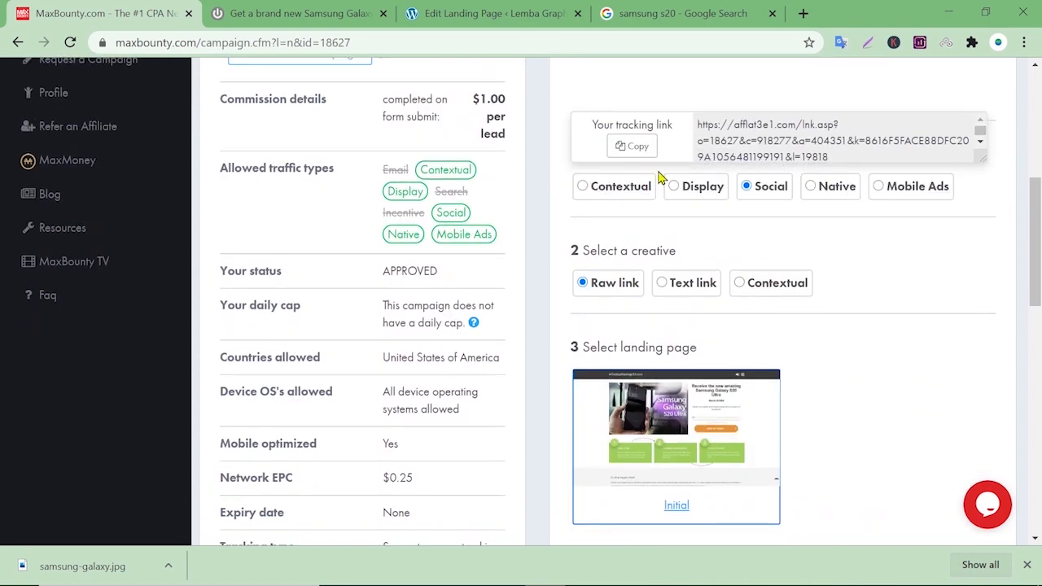
left_click(635, 147)
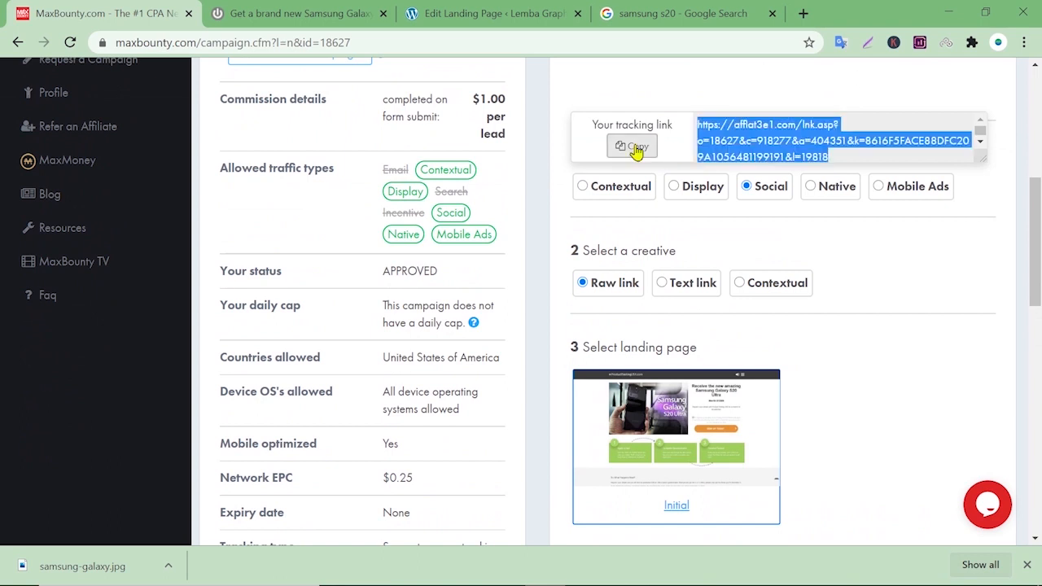
Return to the landing page editor and paste the copied tracking link as the phone picture's image link
left_click(411, 13)
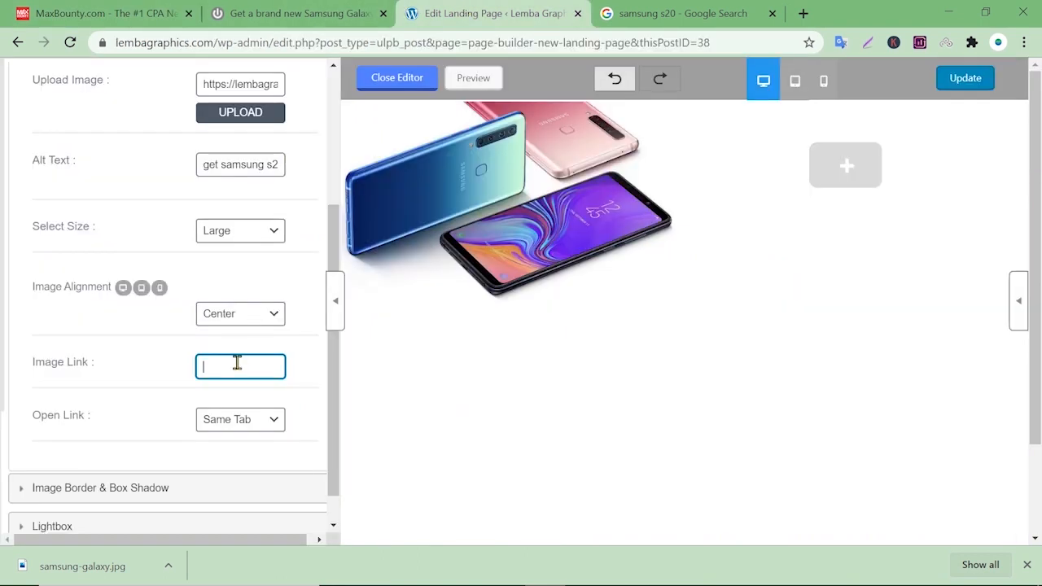
right_click(236, 363)
left_click(293, 214)
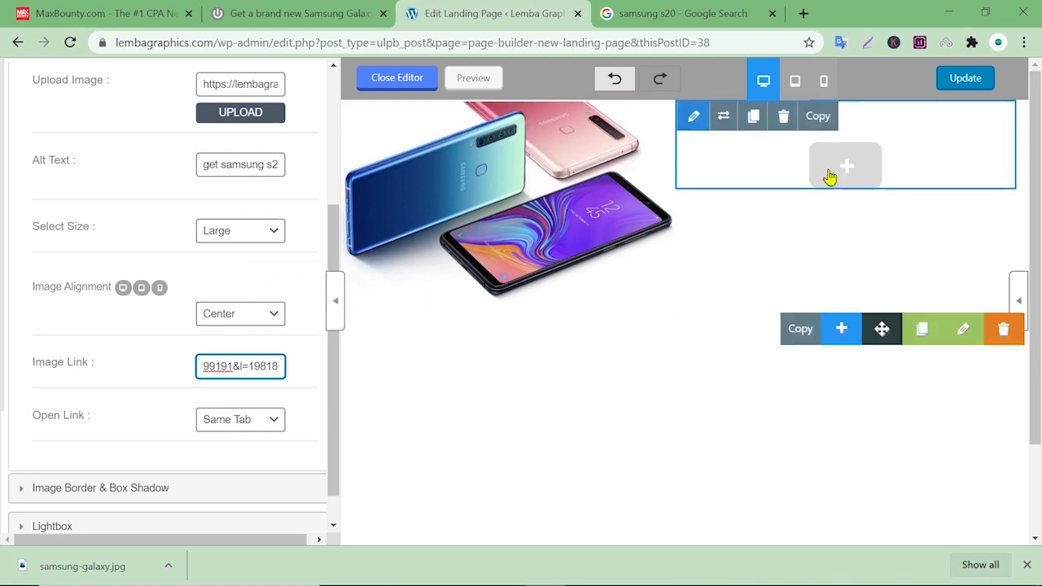
Copy the headline "Test & Keep A Brand New Samsung Galaxy S20 Ultra Worth $1399" from the ProductTestingUSA offer page
left_click(301, 14)
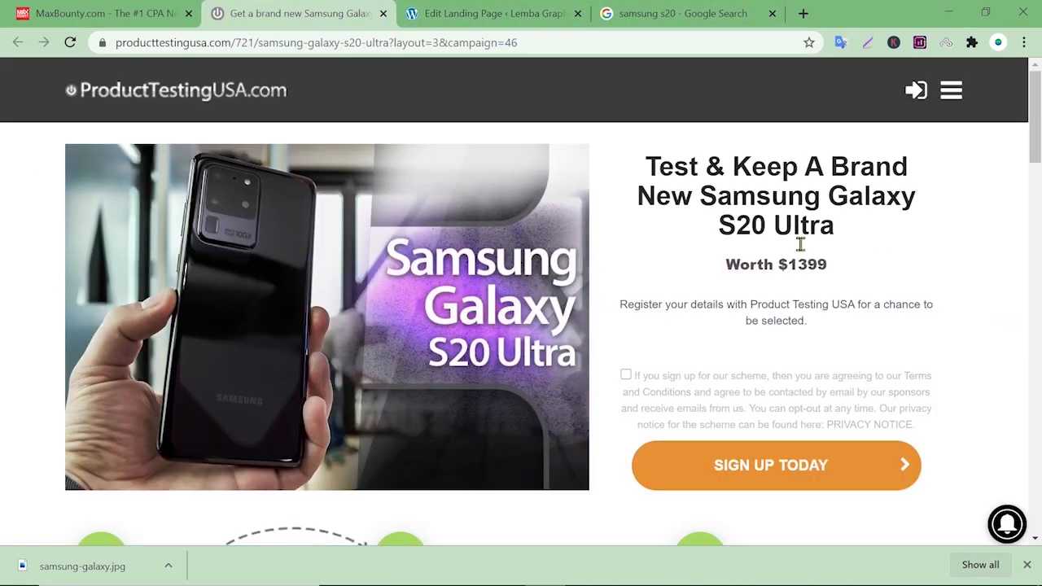
left_click_drag(640, 175, 856, 247)
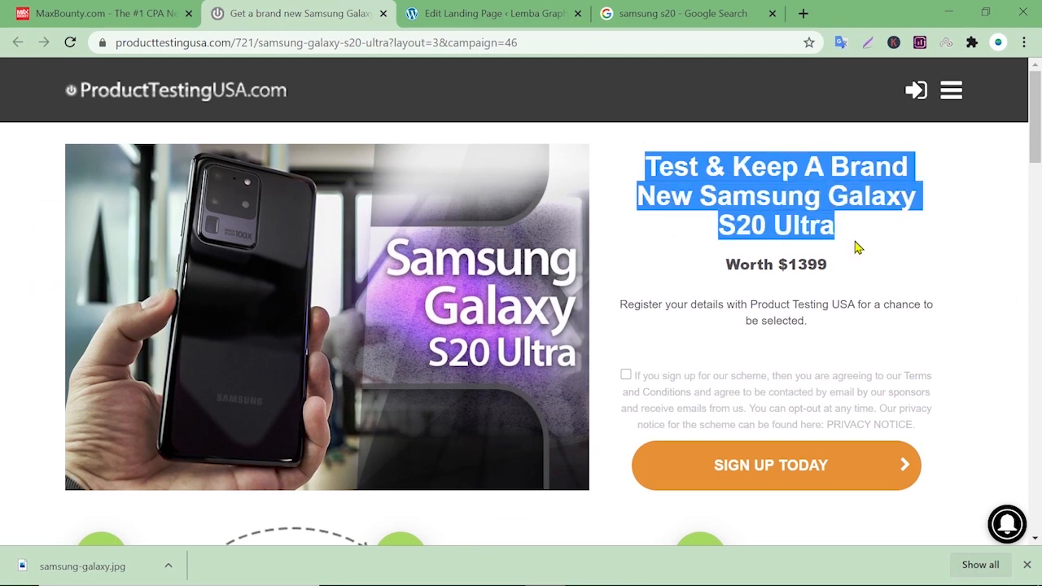
right_click(803, 203)
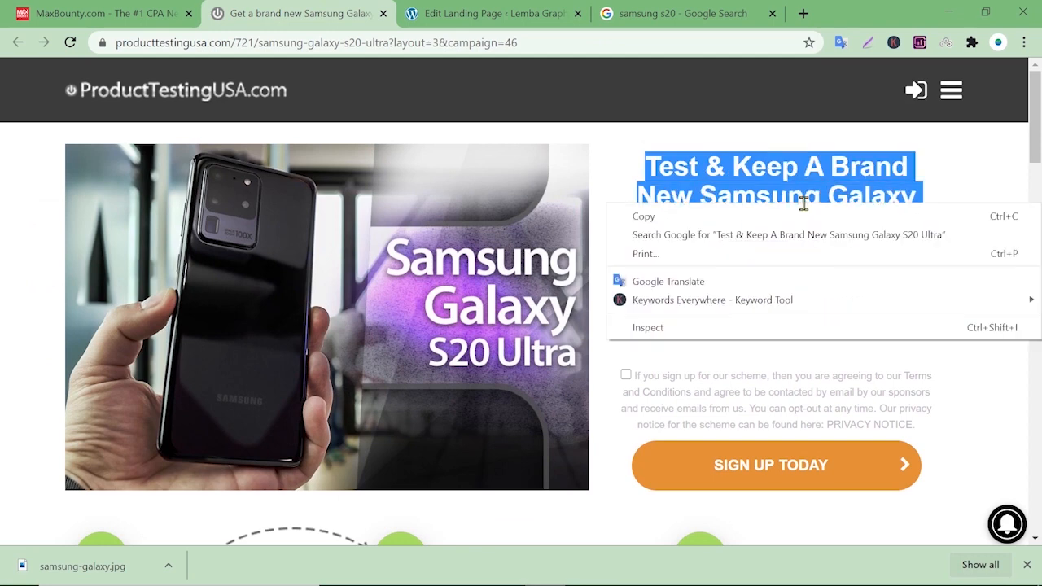
left_click(664, 217)
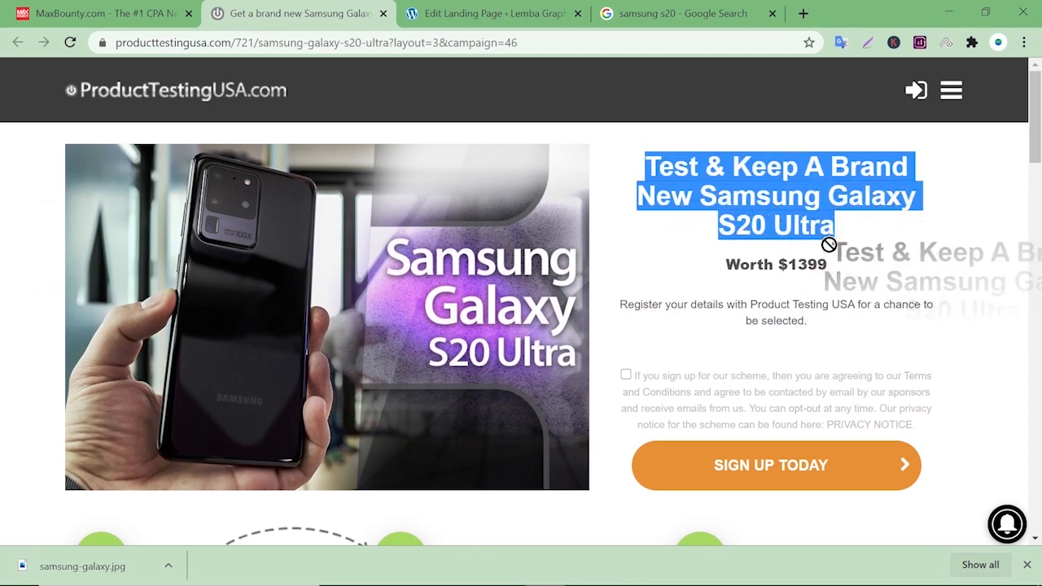
left_click_drag(831, 264, 649, 174)
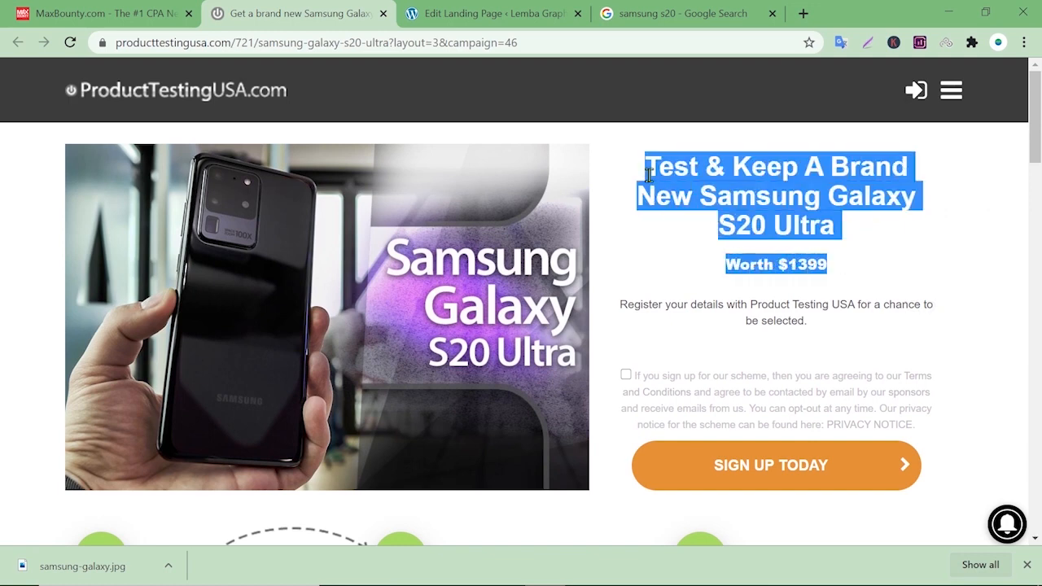
right_click(725, 166)
left_click(691, 179)
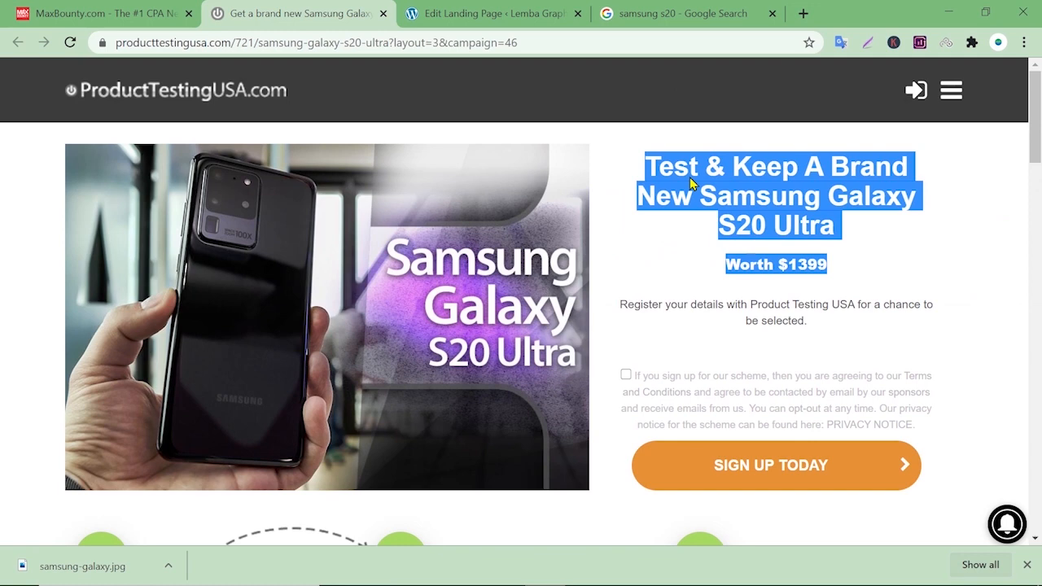
Go back to the landing page editor and add a Heading widget to the empty second column
left_click(570, 10)
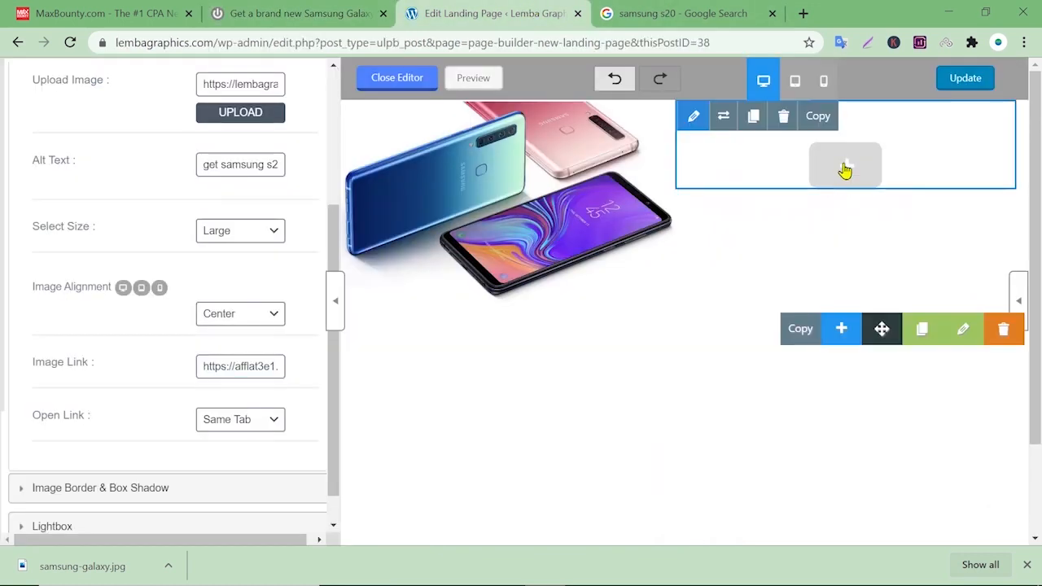
left_click(845, 170)
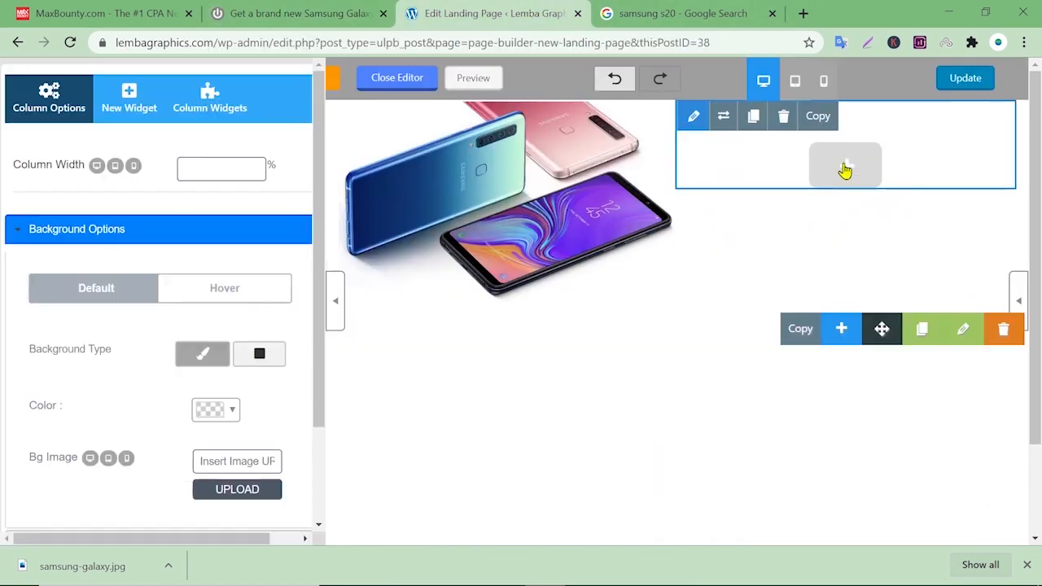
left_click(138, 112)
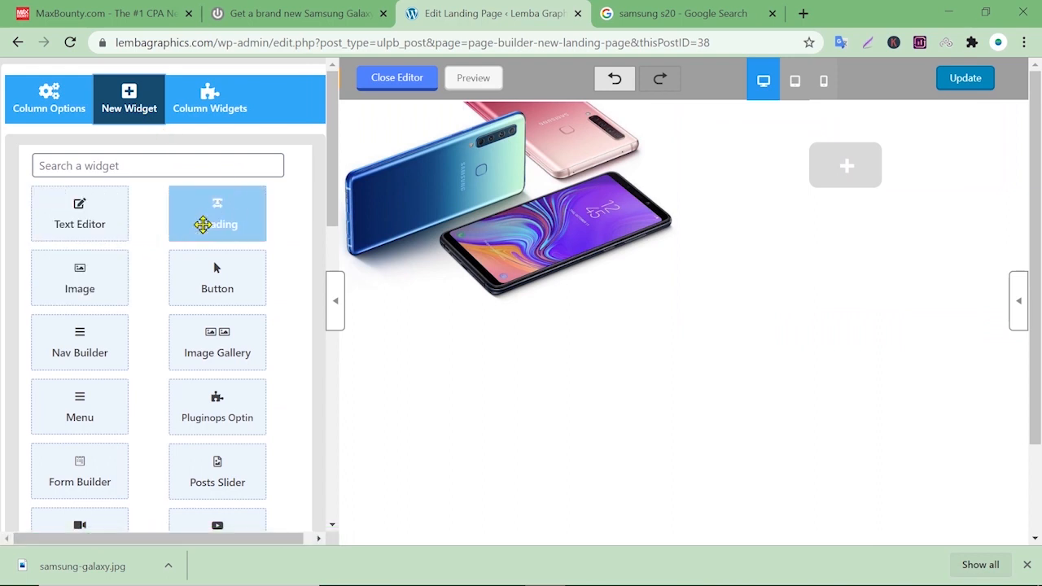
left_click_drag(220, 217, 856, 172)
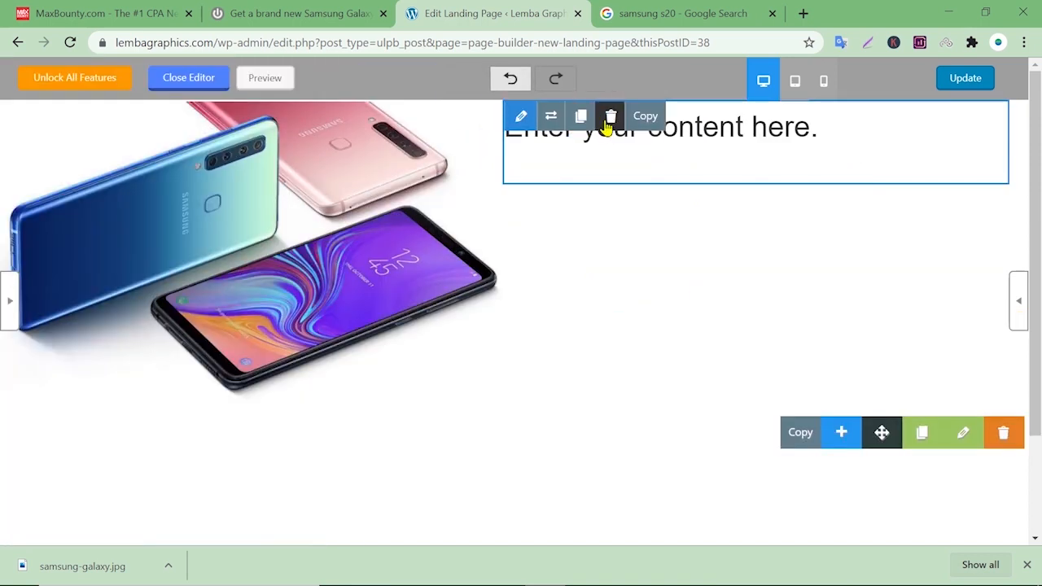
Replace the heading's placeholder text with the copied "Test & Keep A Brand New Samsung Galaxy S20 Ultra Worth $1399"
mouse_move(624, 145)
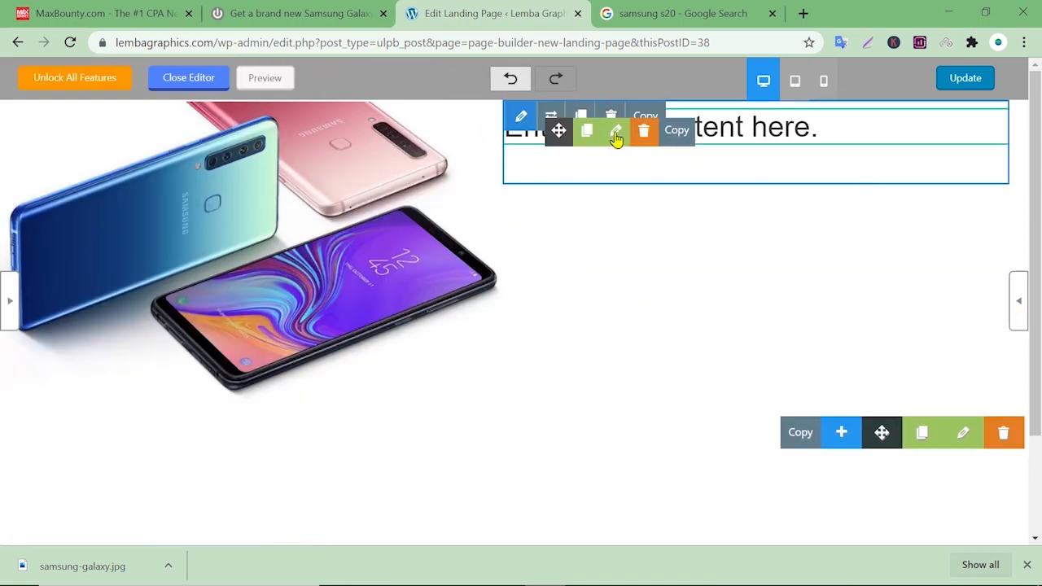
left_click(616, 135)
left_click_drag(167, 150, 12, 159)
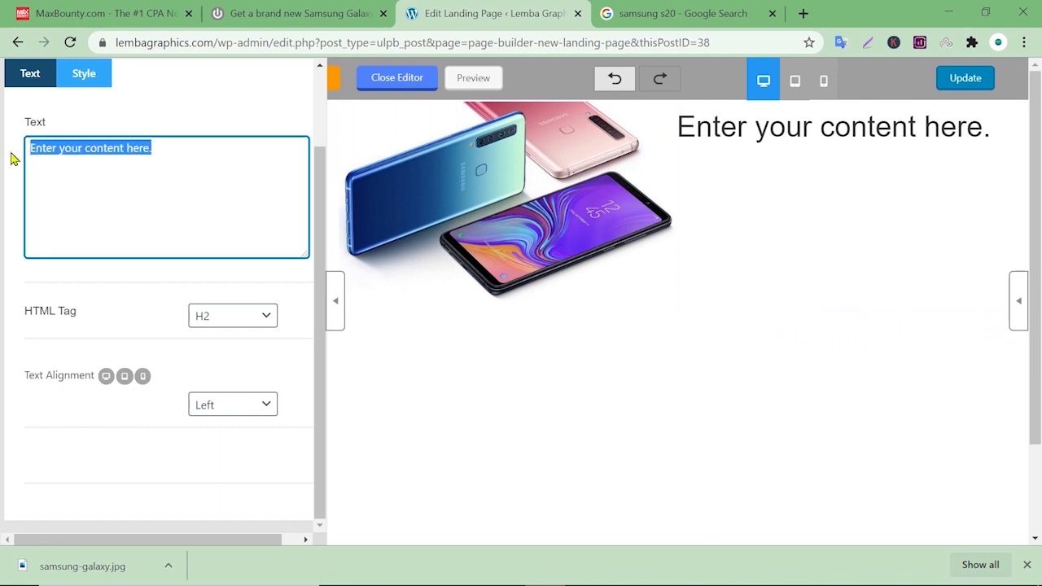
right_click(70, 157)
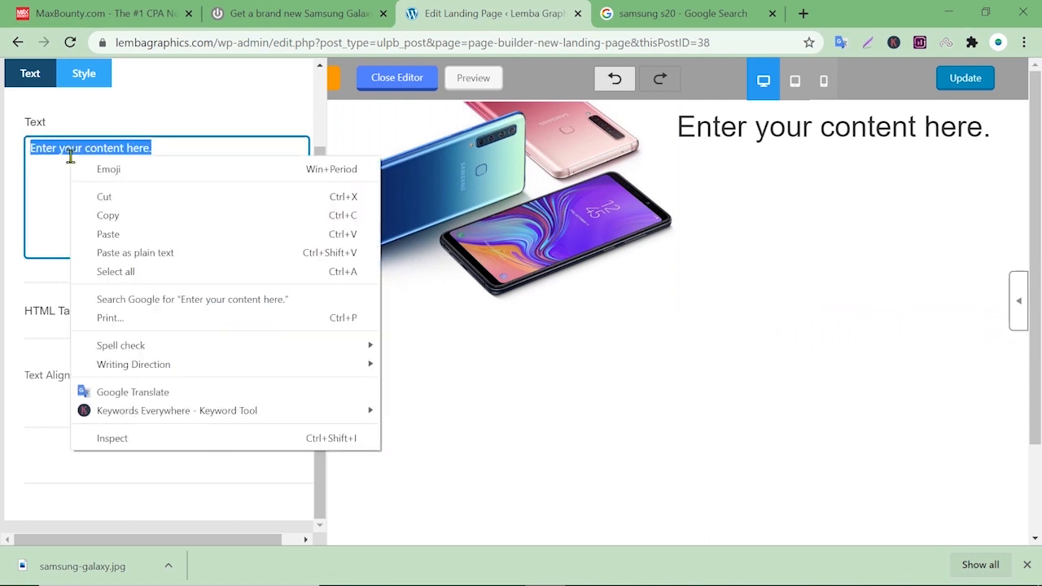
left_click(108, 235)
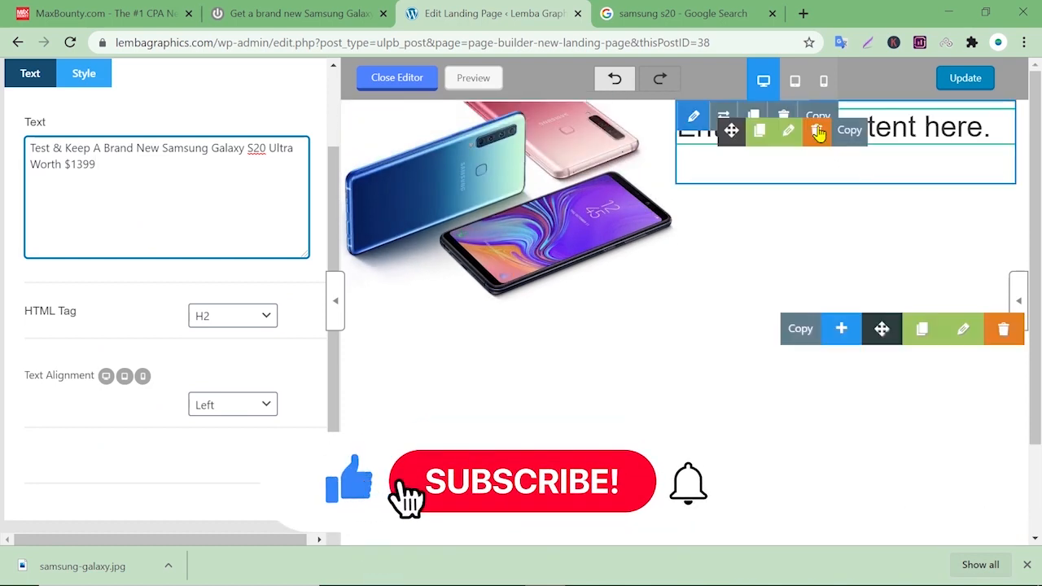
left_click(924, 131)
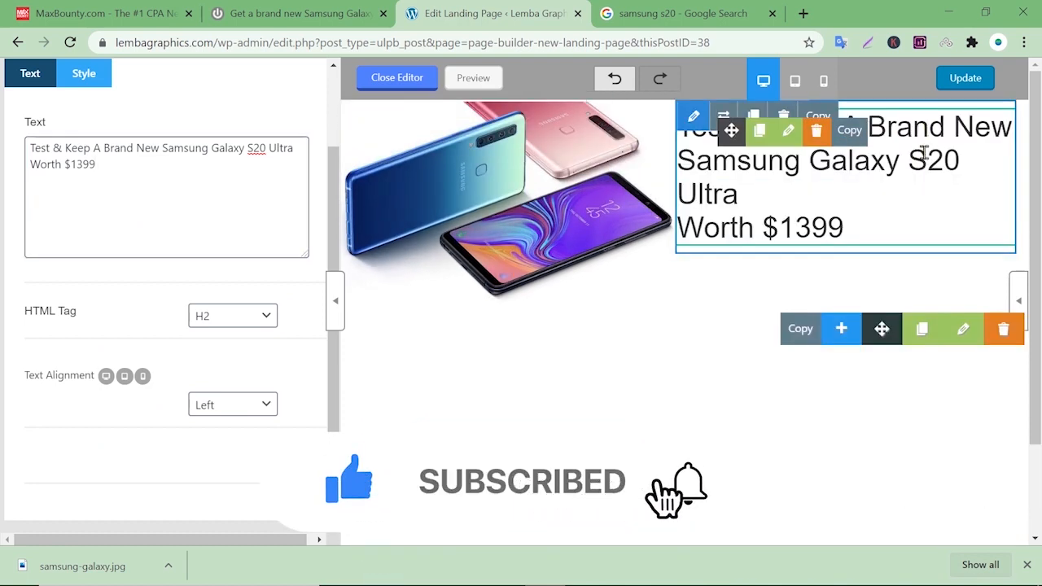
triple_click(917, 195)
left_click(861, 233)
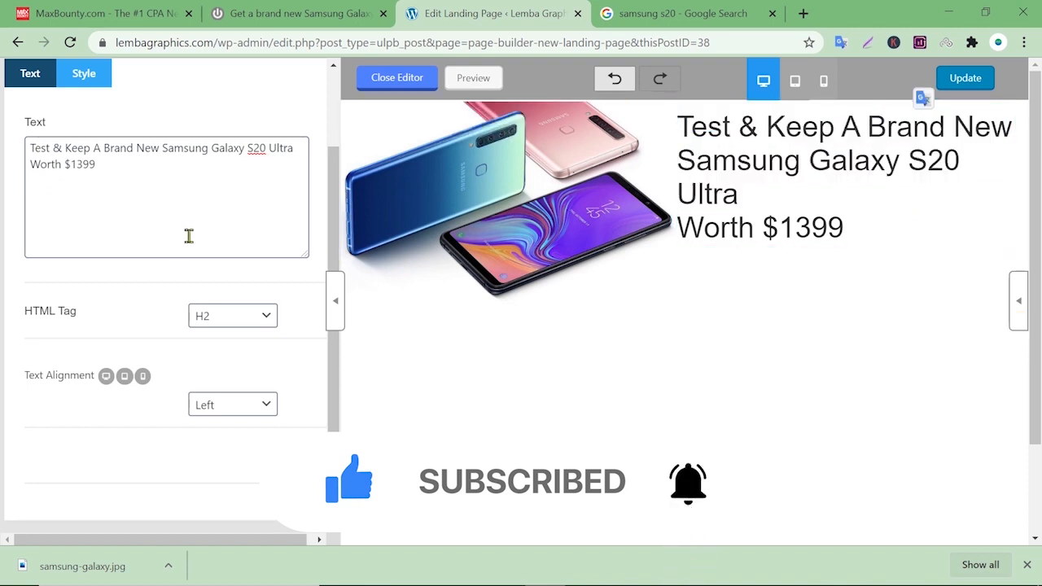
left_click_drag(118, 193, 18, 146)
left_click(83, 75)
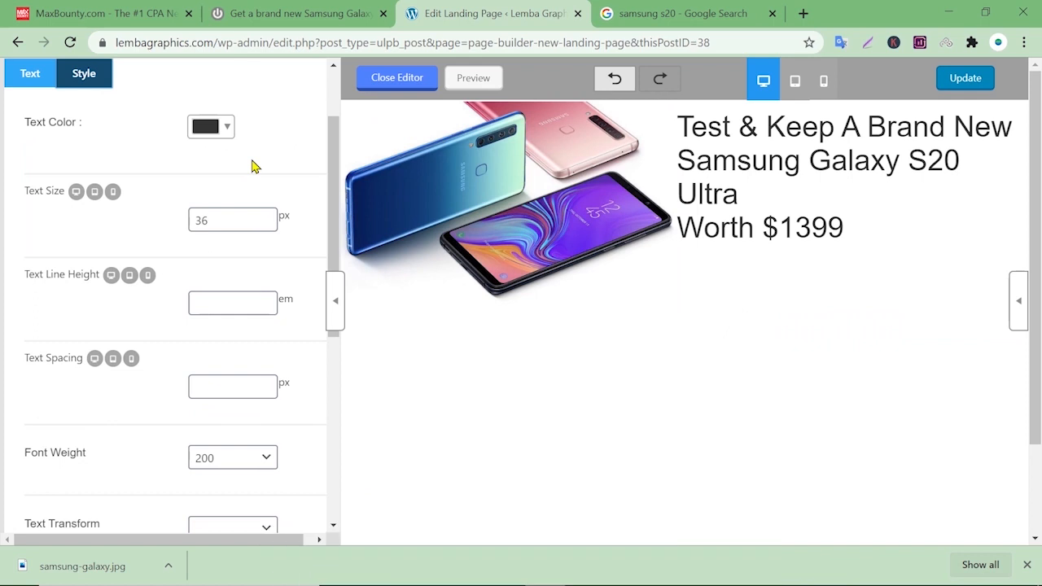
scroll(252, 166, "down", 5)
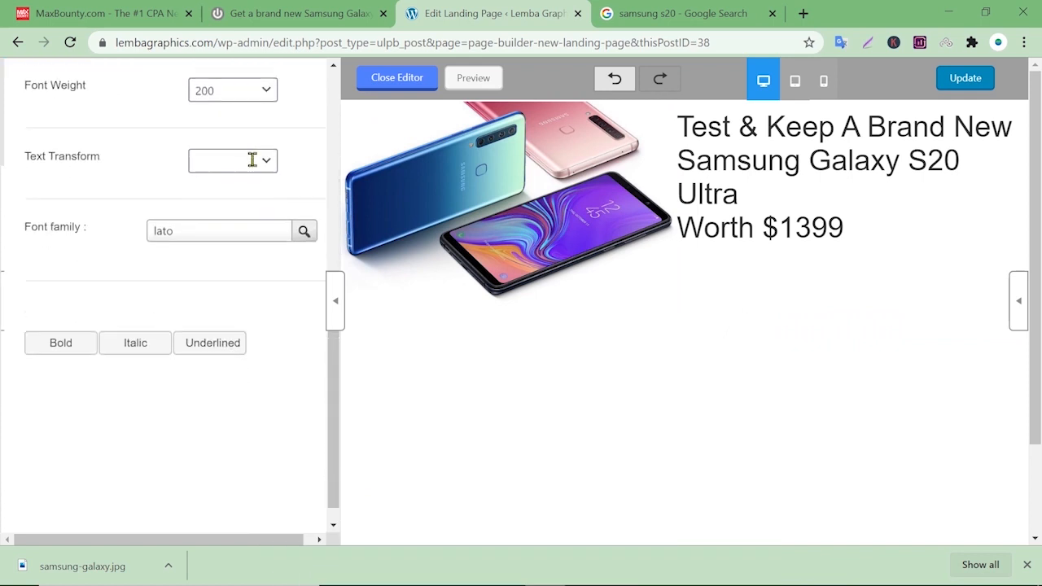
scroll(260, 229, "up", 5)
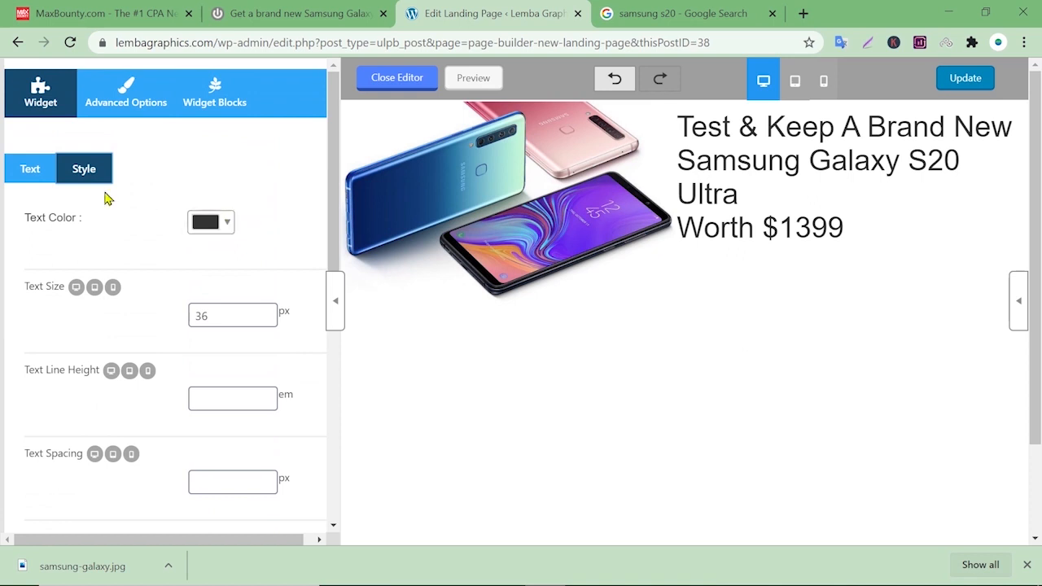
Set the headline's text alignment to Center
left_click(29, 169)
scroll(272, 212, "down", 2)
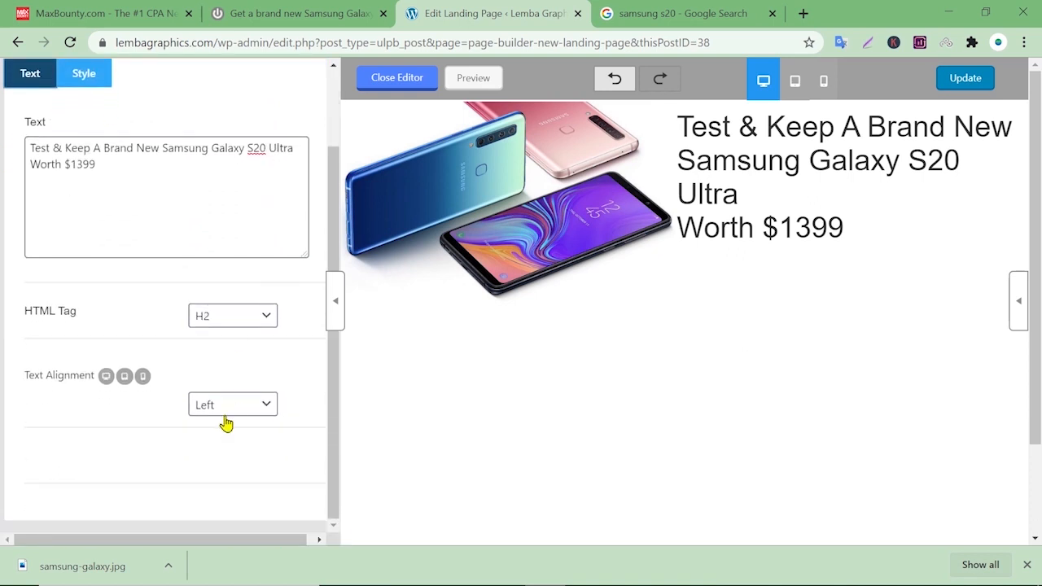
left_click(227, 413)
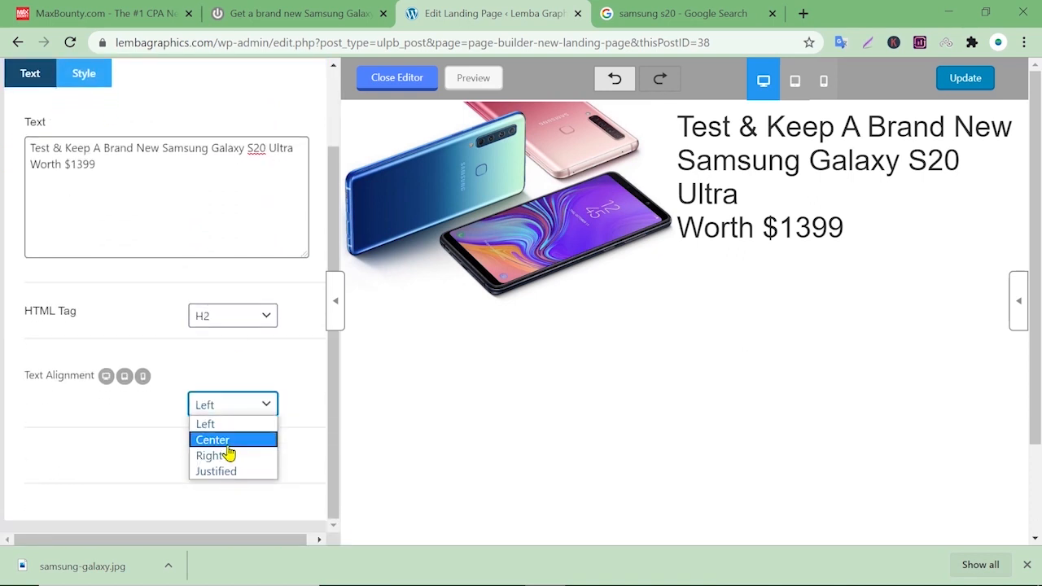
left_click(229, 445)
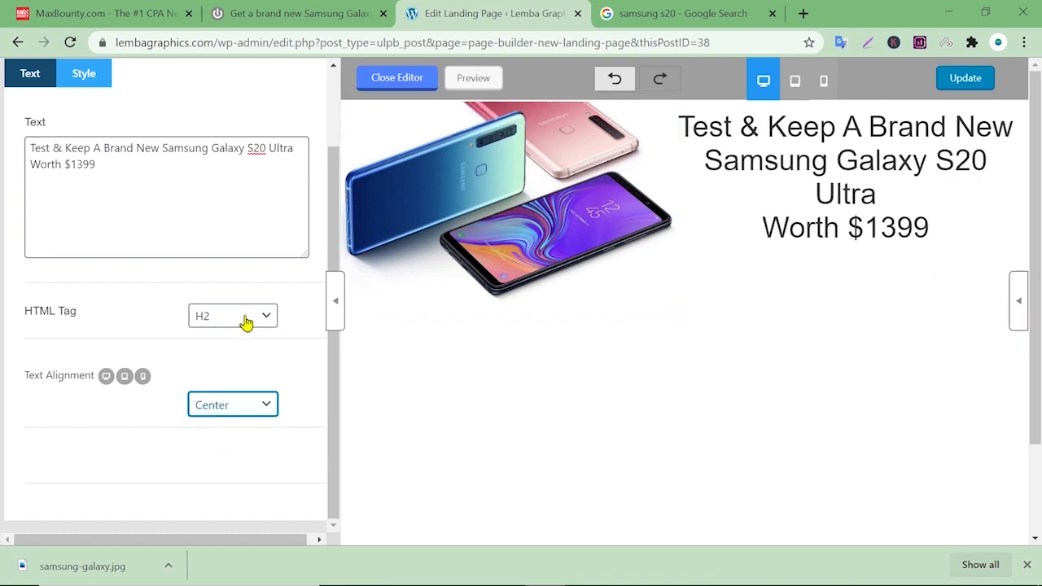
Check the headline's look on the ProductTestingUSA offer page and set the landing page heading's text size to 33 px
scroll(223, 200, "up", 1)
left_click(84, 130)
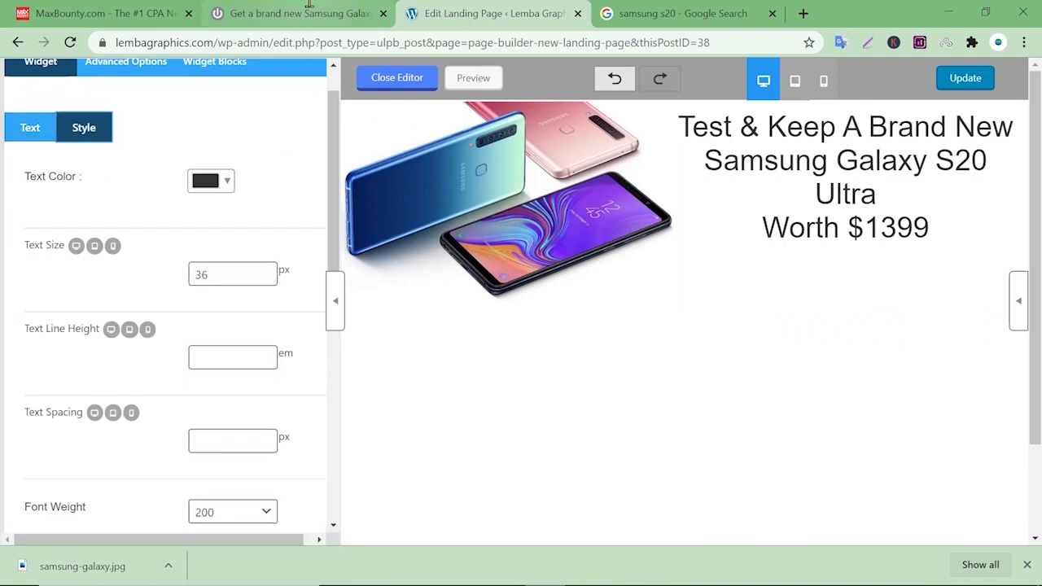
left_click(682, 13)
left_click(333, 10)
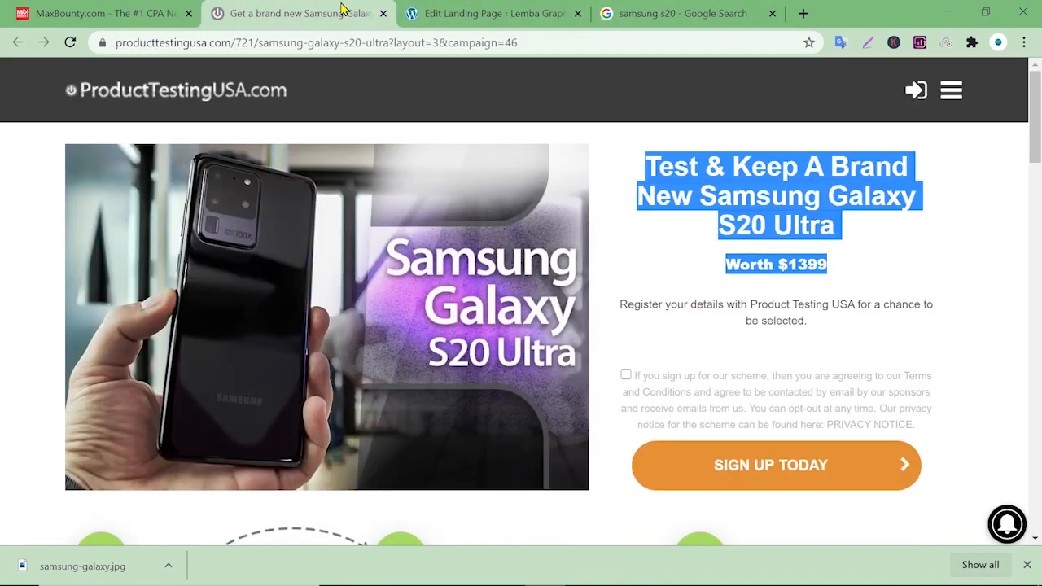
left_click(680, 207)
left_click(479, 15)
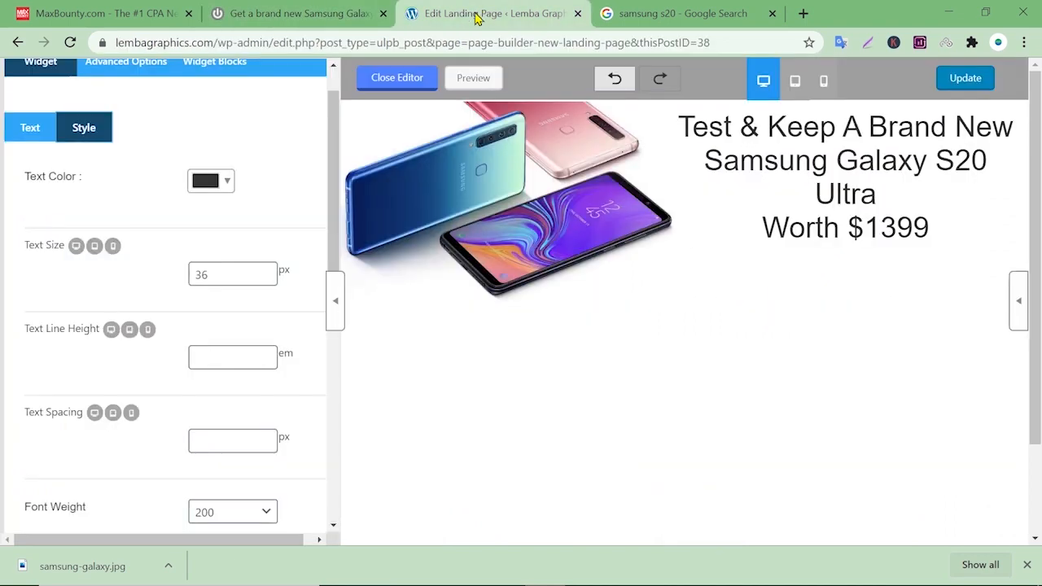
left_click(264, 280)
left_click(265, 281)
left_click(265, 281)
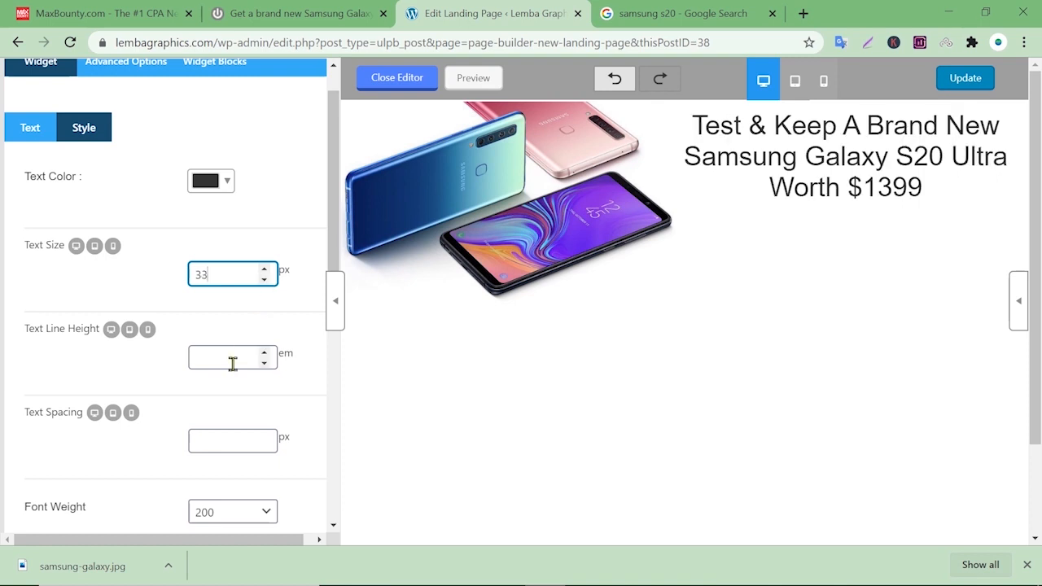
Set the heading's font weight to 500 and make its text bold
scroll(277, 310, "down", 2)
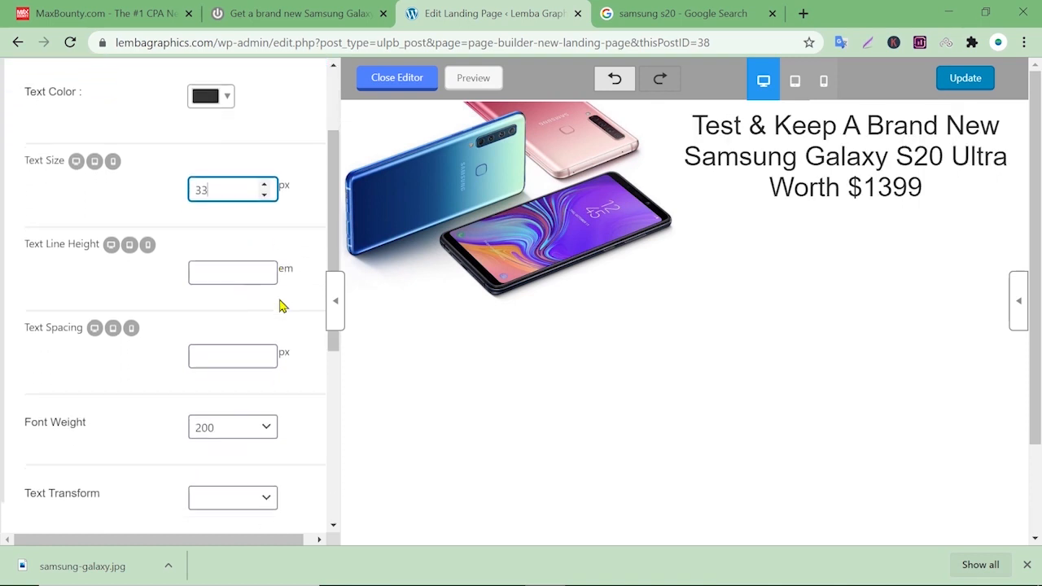
left_click(258, 405)
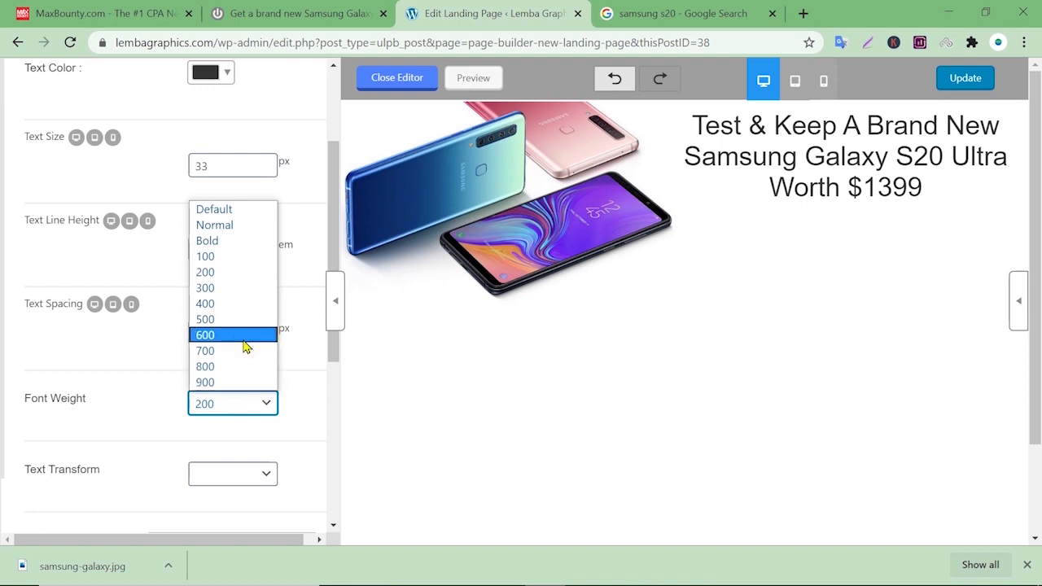
left_click(227, 320)
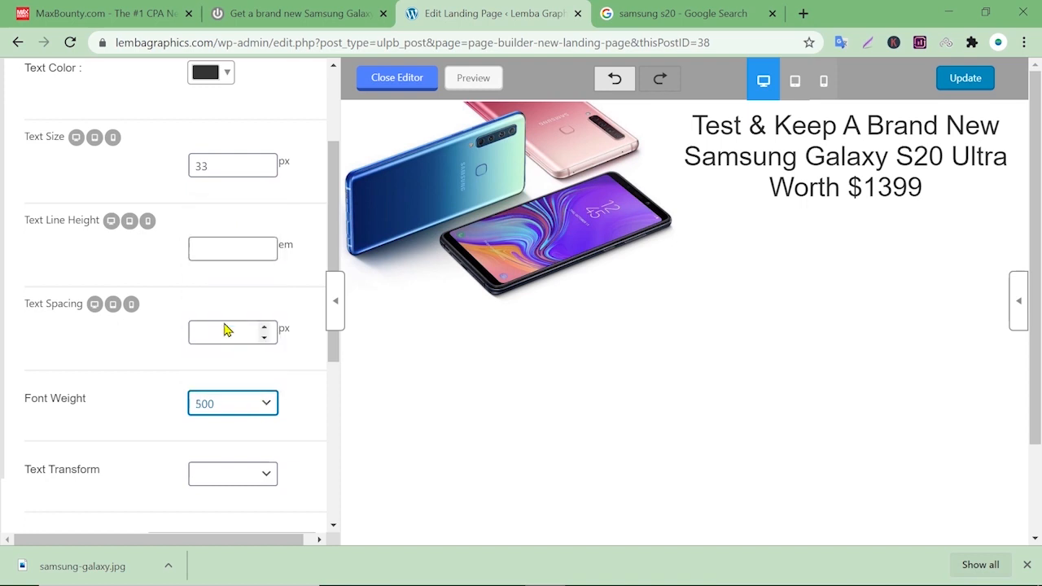
scroll(287, 251, "down", 1)
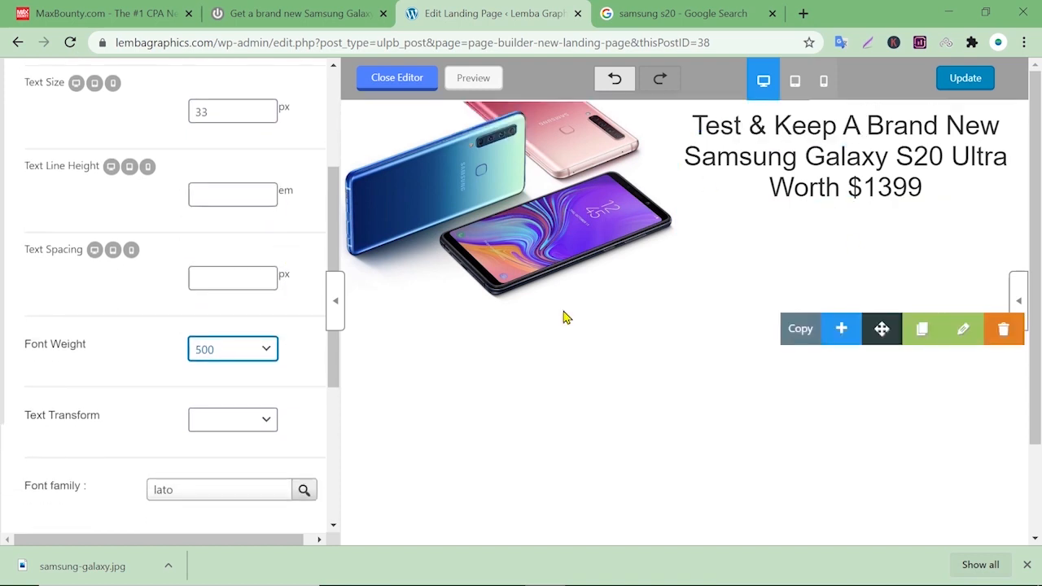
scroll(274, 298, "down", 3)
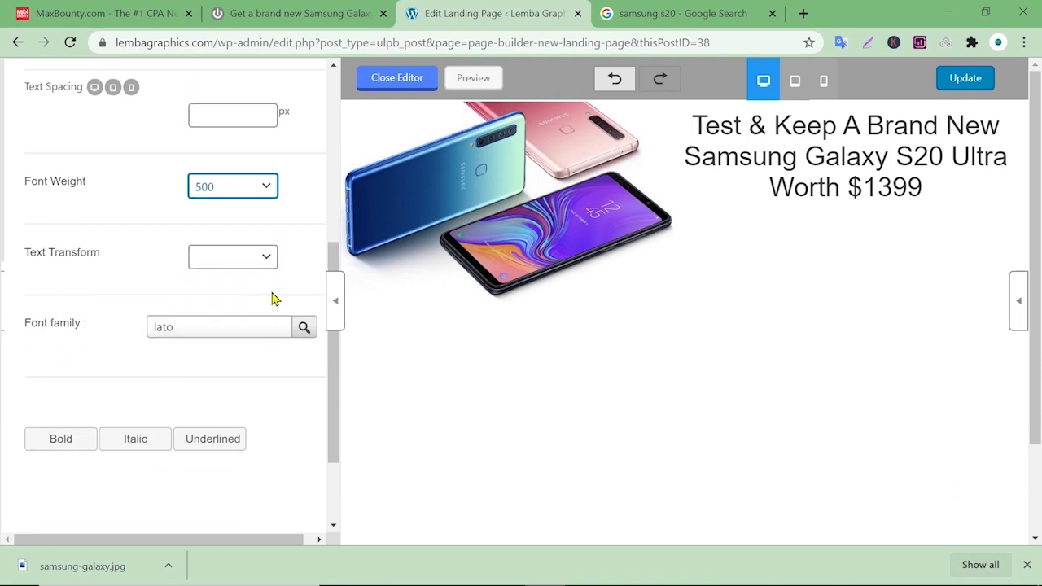
left_click(69, 440)
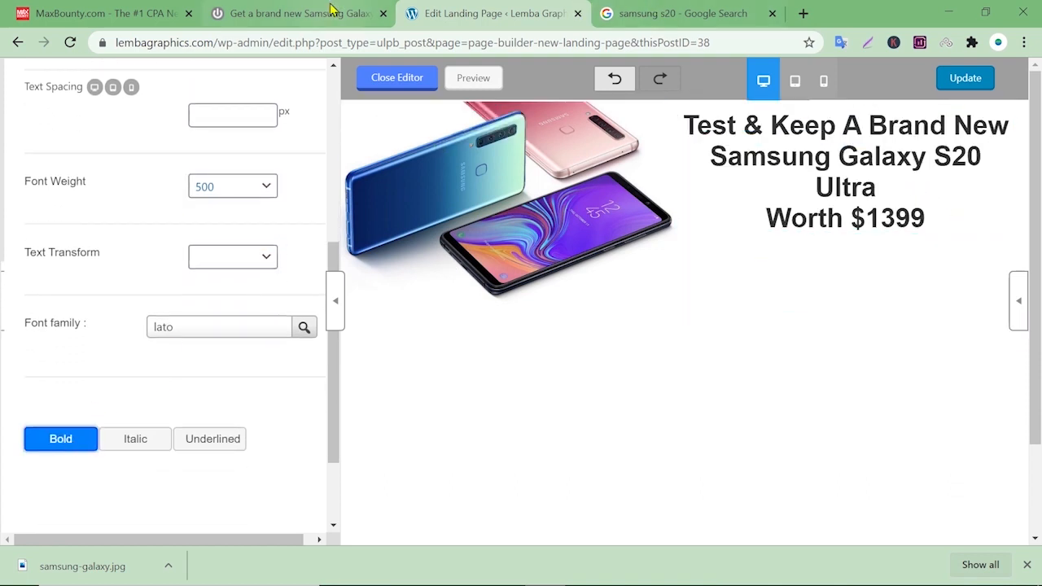
Switch to the ProductTestingUSA offer page and copy the sentence "Register your details with Product Testing USA for a chance to be selected."
left_click(301, 14)
left_click_drag(618, 304, 834, 326)
right_click(783, 304)
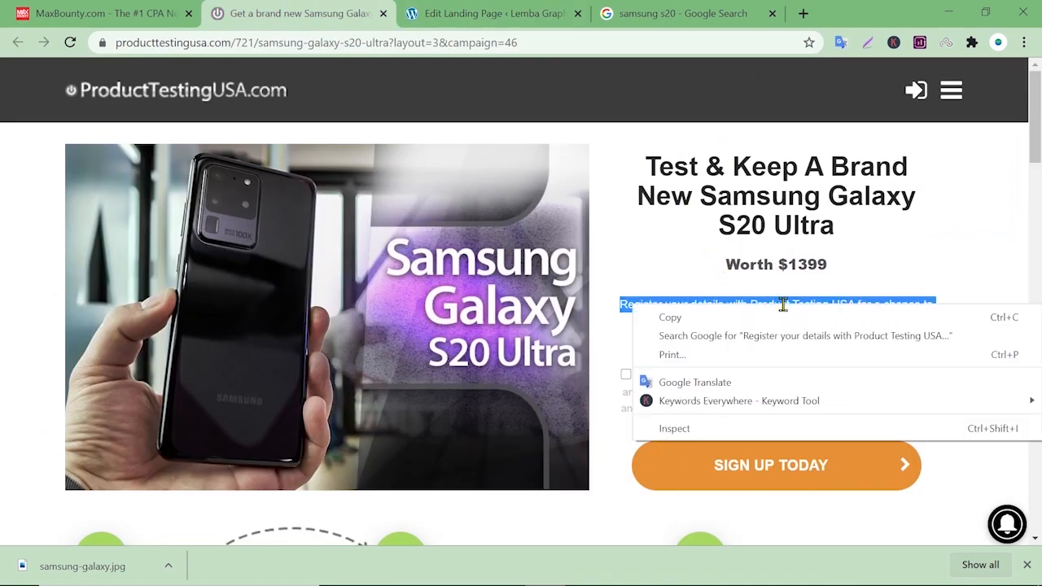
left_click(749, 317)
Return to the landing page editor and add a single-column section below the phone picture and headline
left_click(531, 9)
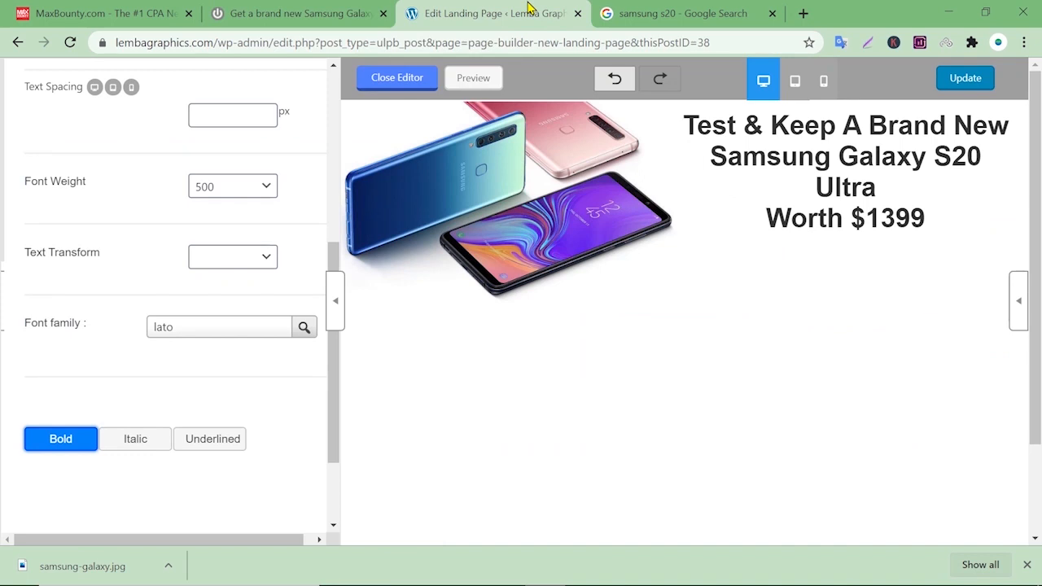
mouse_move(684, 235)
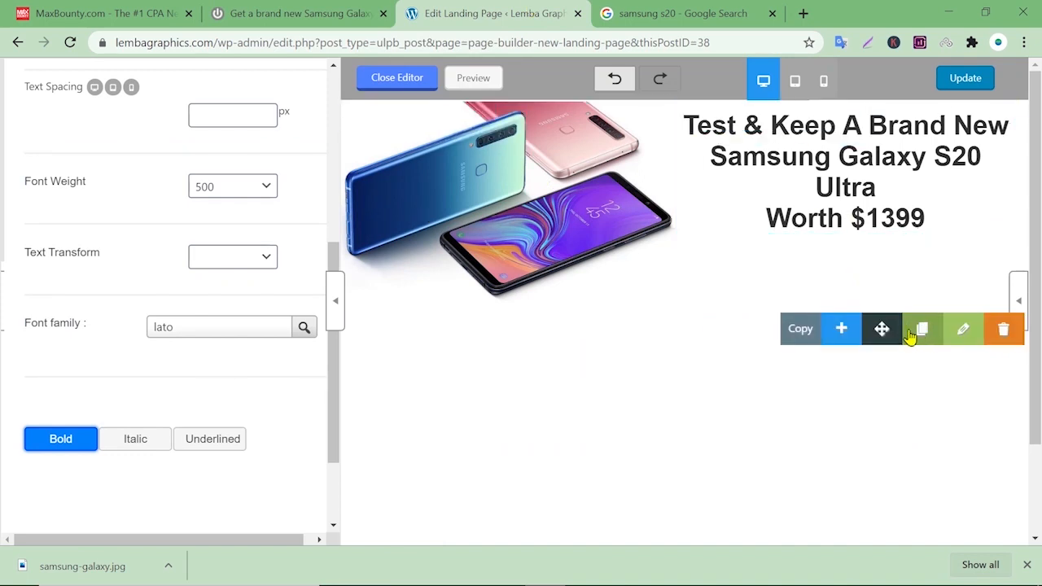
left_click(839, 329)
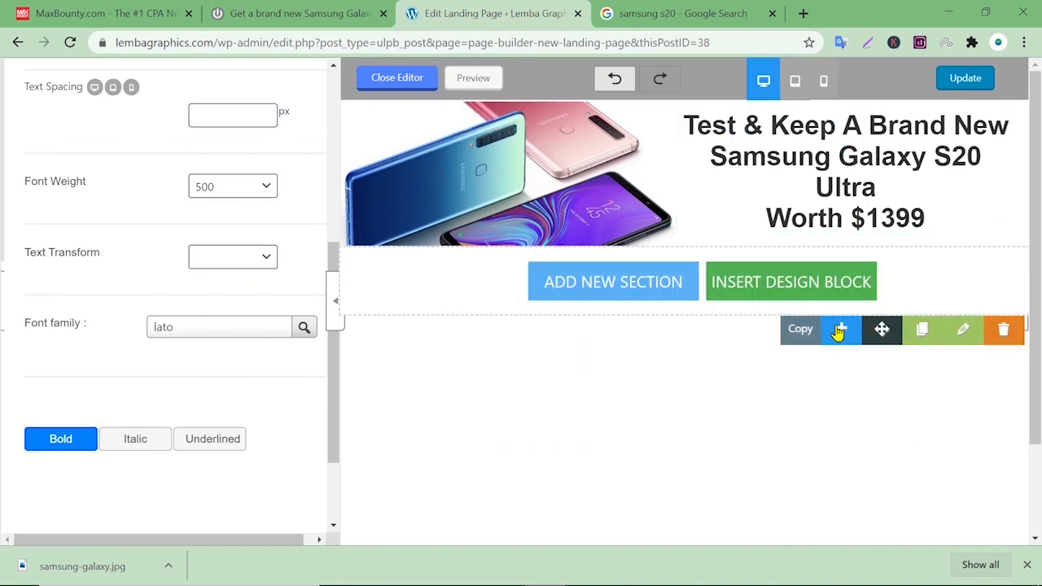
left_click(643, 295)
left_click(496, 398)
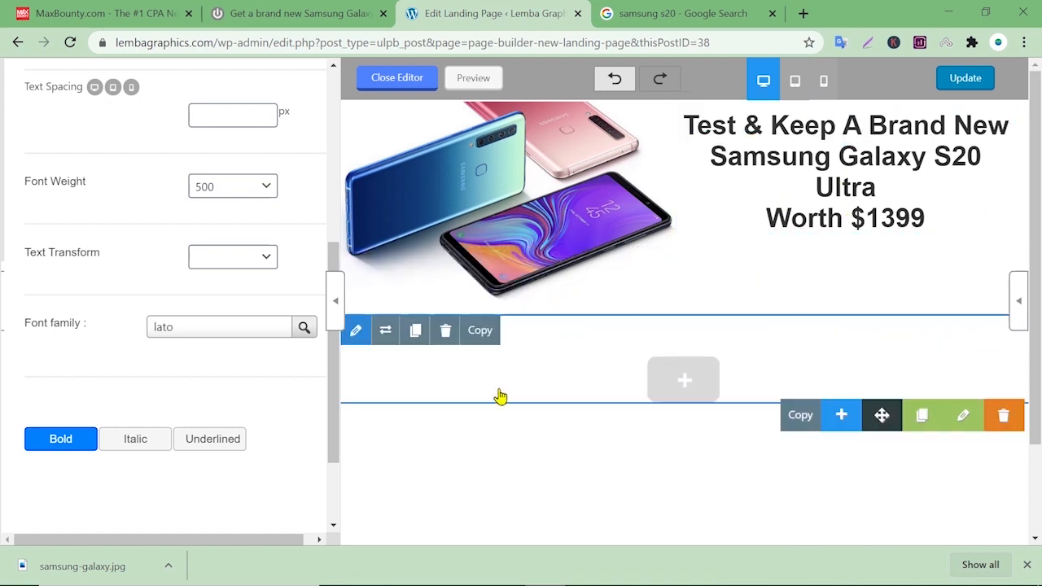
Add a Text Editor widget directly below the headline in the second column
left_click(690, 393)
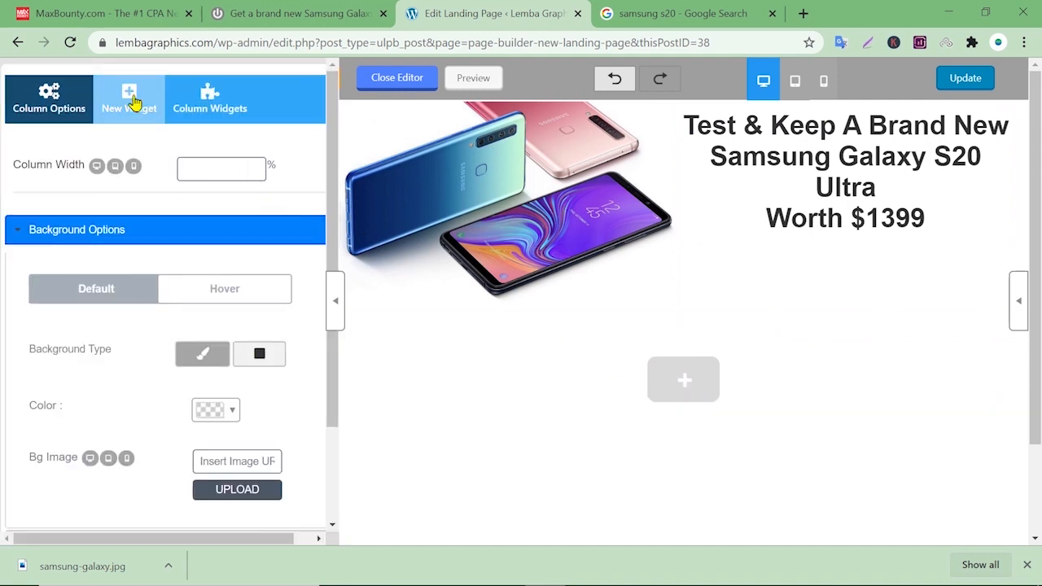
left_click(130, 105)
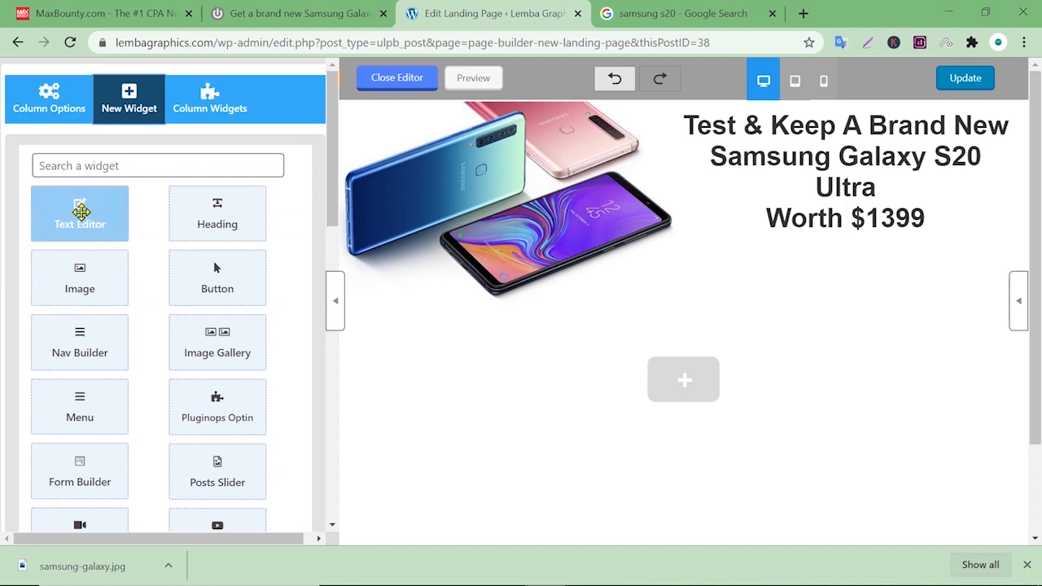
left_click_drag(82, 204, 860, 228)
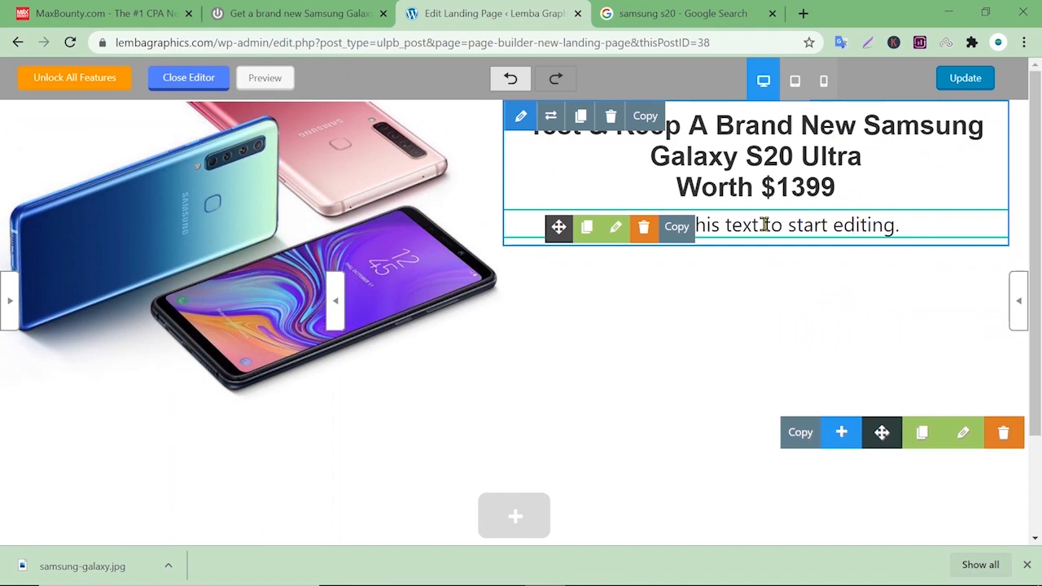
Replace the new text widget's placeholder with the copied "Register your details with Product Testing USA for a chance to be selected."
left_click(617, 228)
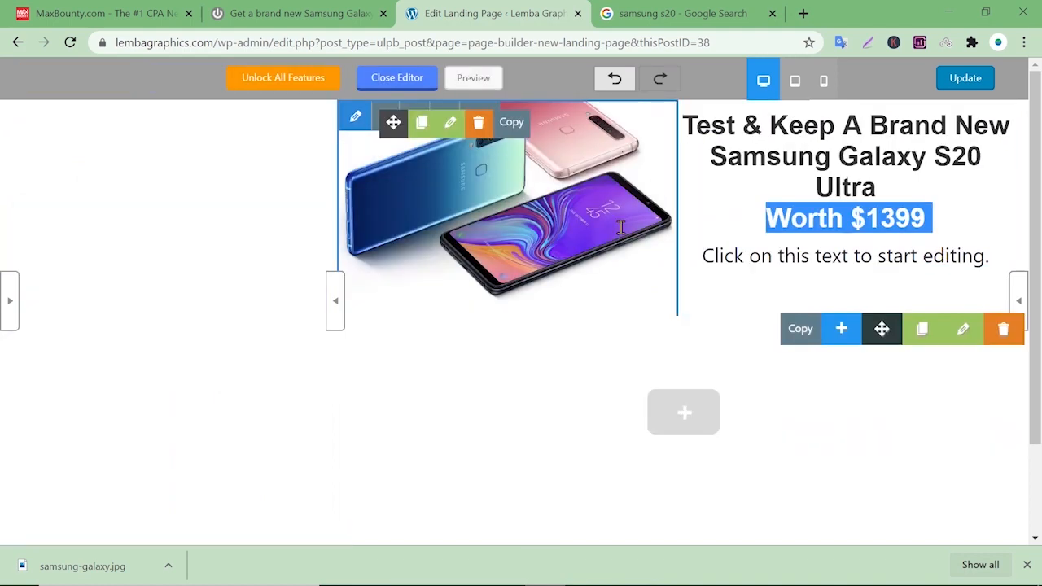
left_click(788, 260)
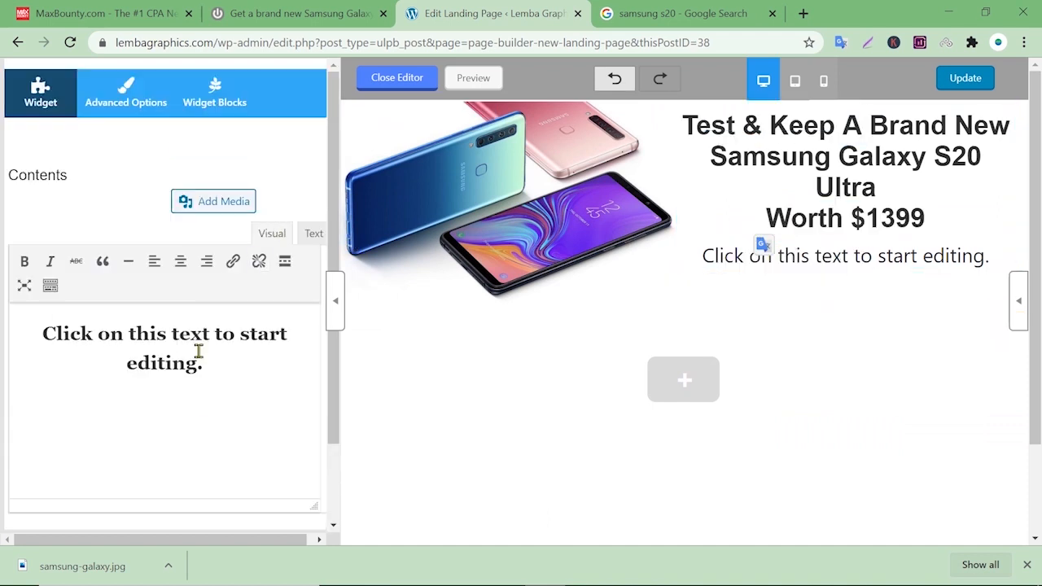
left_click_drag(210, 368, 30, 335)
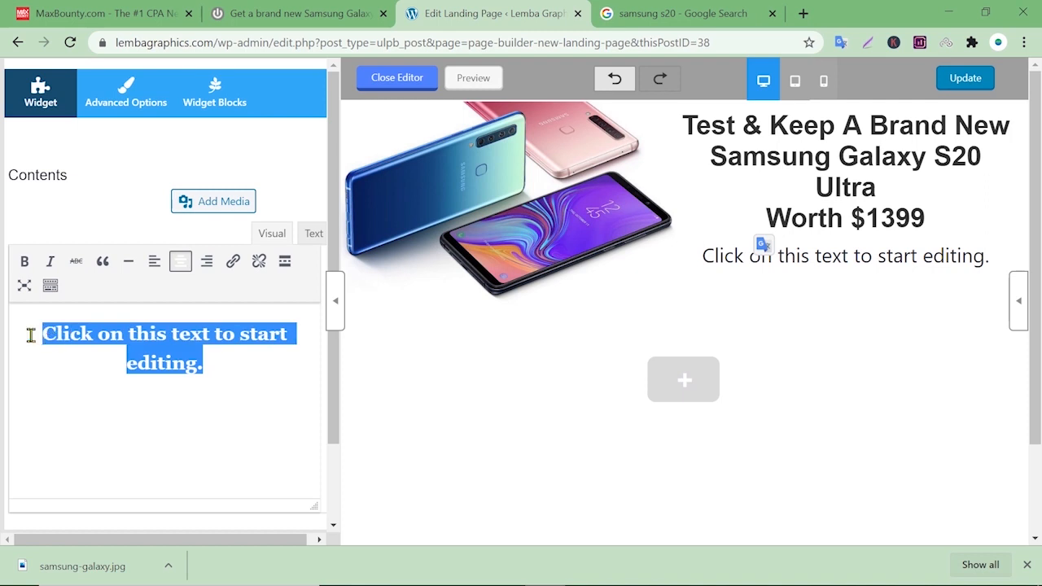
right_click(153, 343)
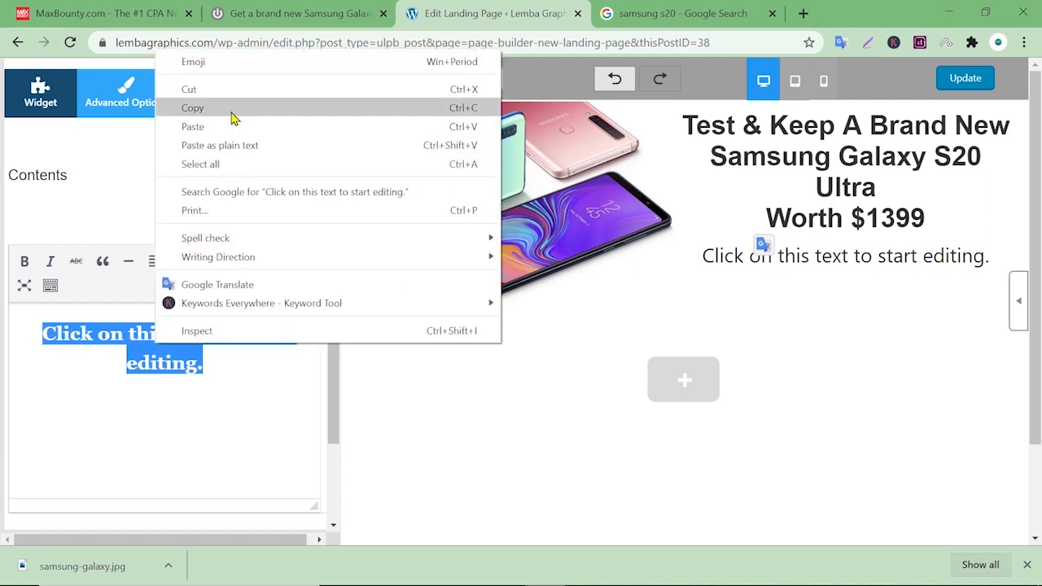
left_click(193, 127)
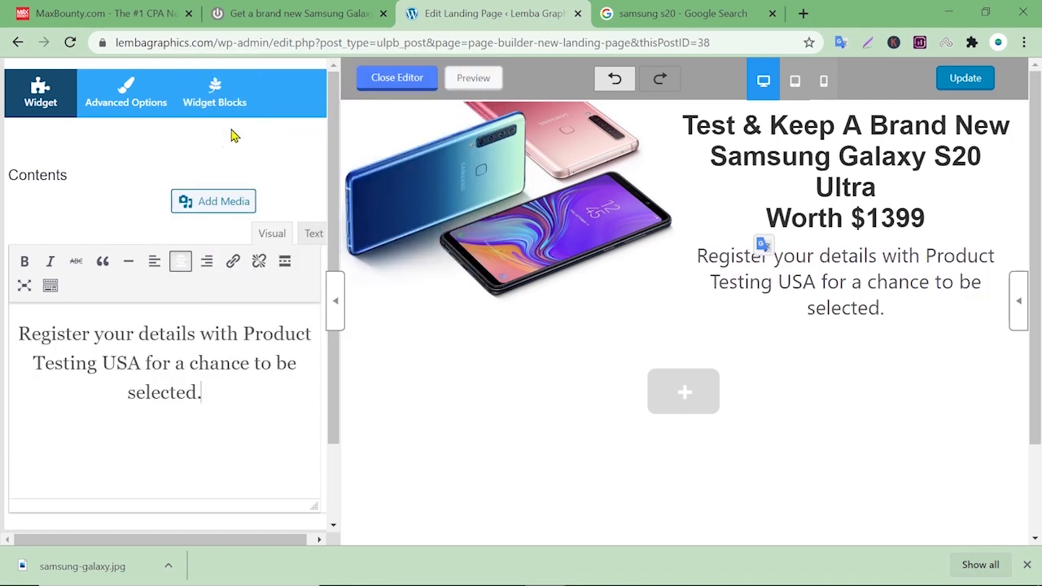
scroll(293, 268, "down", 2)
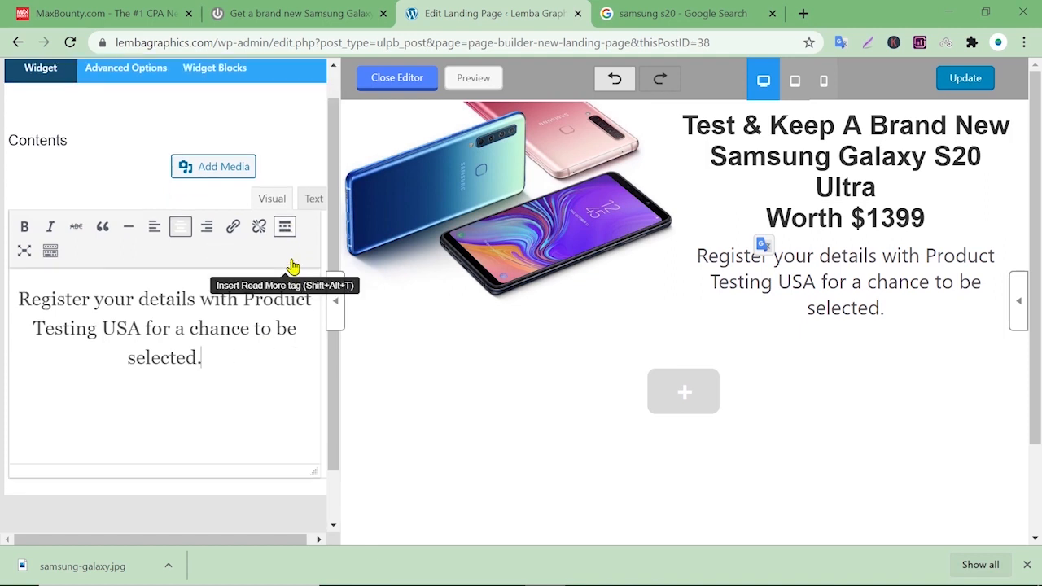
scroll(161, 268, "up", 2)
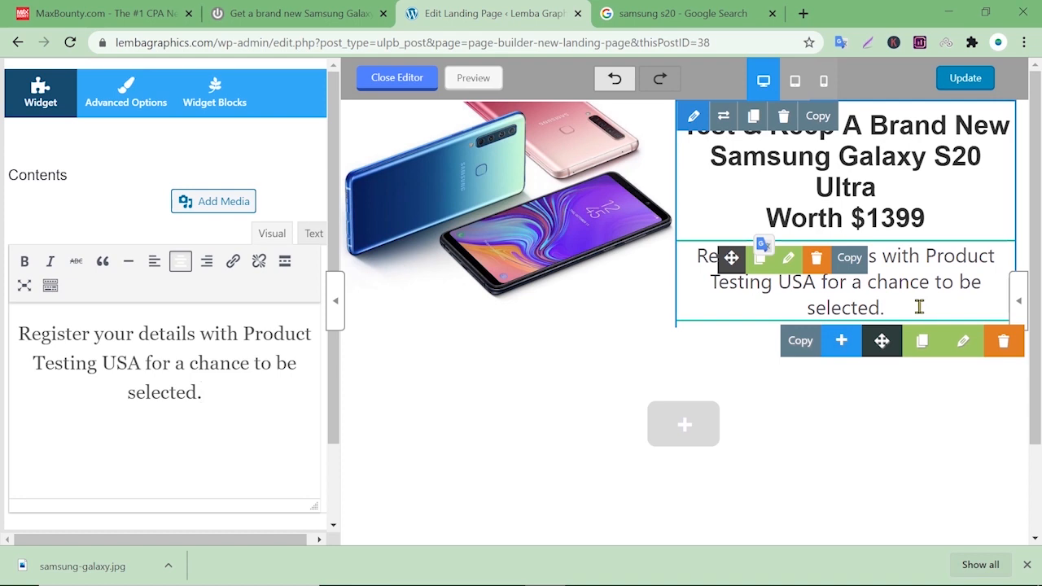
Add another single-column section directly below the section with the phone picture and texts
left_click(842, 341)
left_click(661, 307)
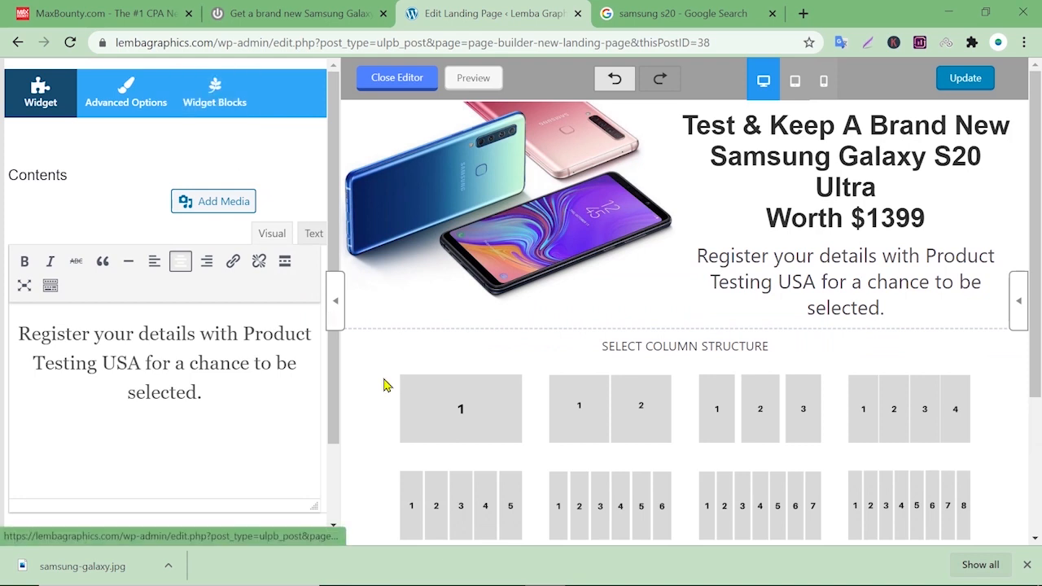
left_click(459, 411)
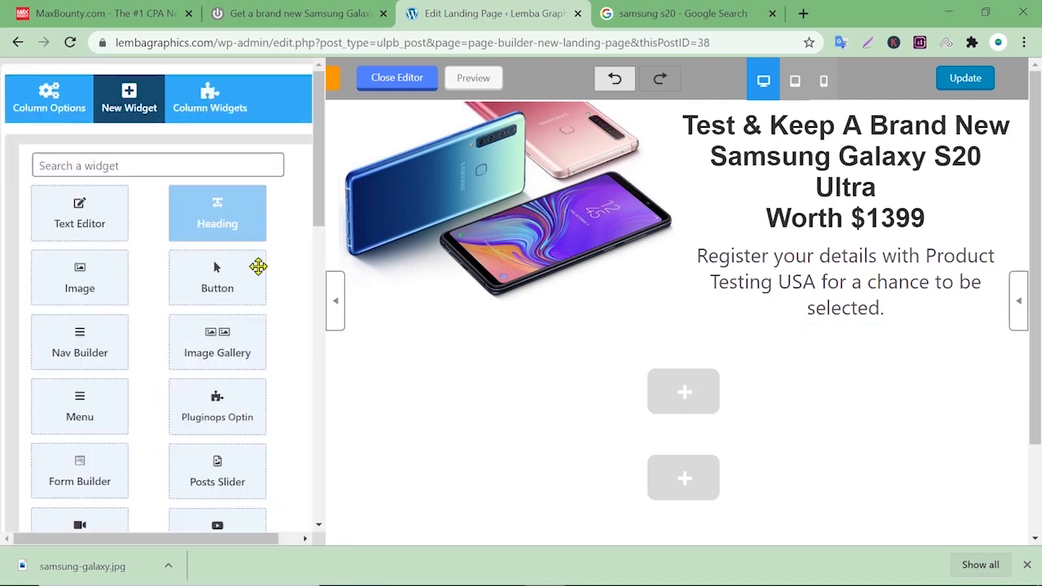
Add a Button widget below the registration sentence, check the offer page's sign-up button, and set the new button's text to "Sign up"
left_click_drag(212, 282, 861, 313)
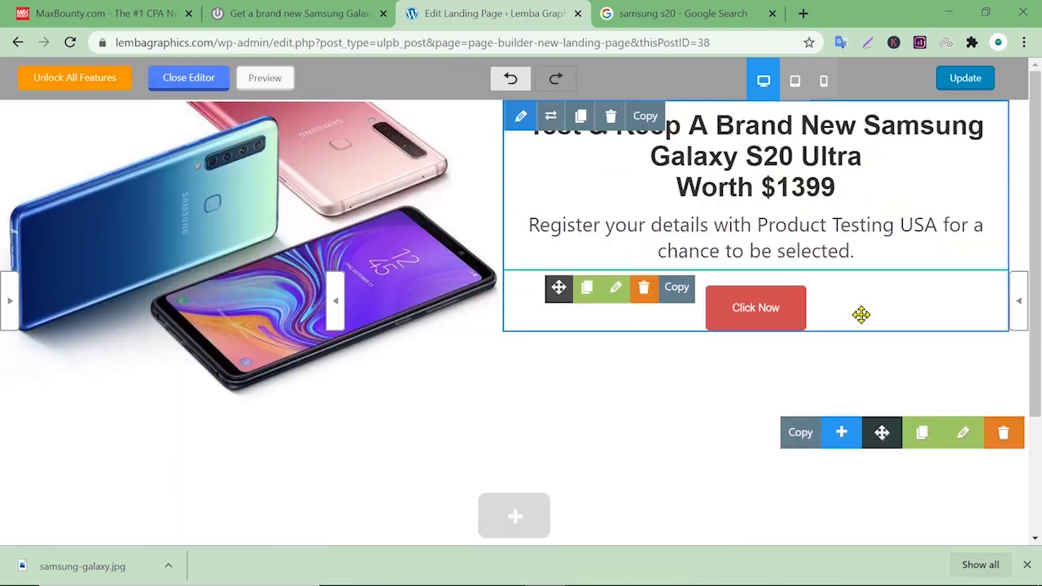
left_click(616, 291)
left_click(285, 14)
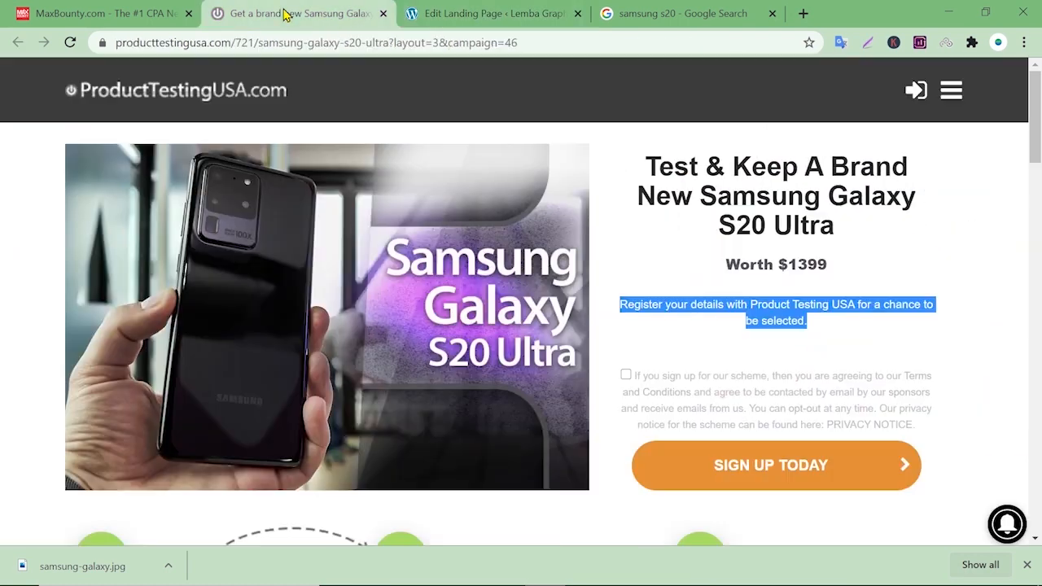
left_click(870, 355)
scroll(703, 379, "down", 1)
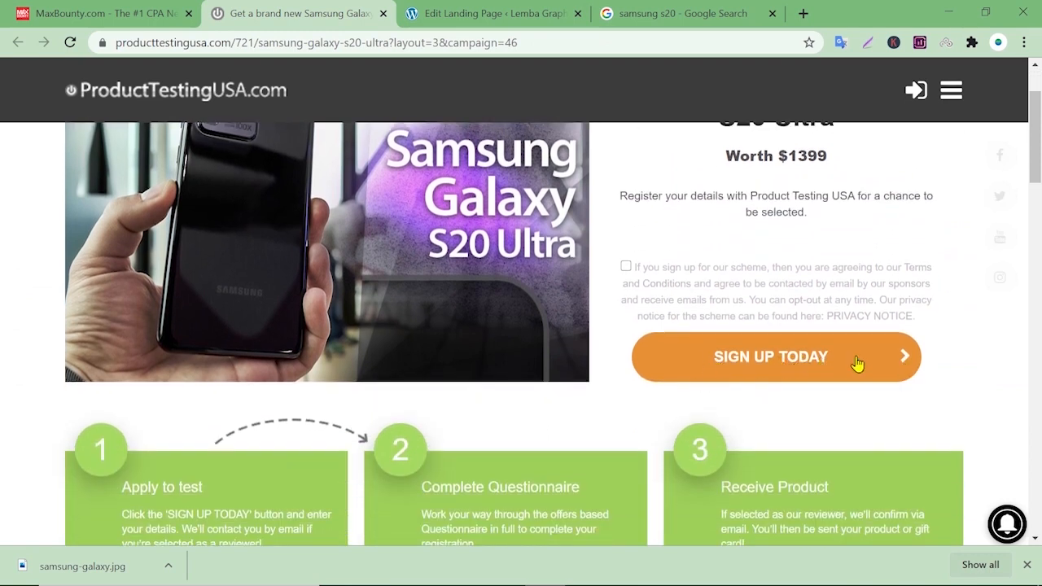
left_click(491, 13)
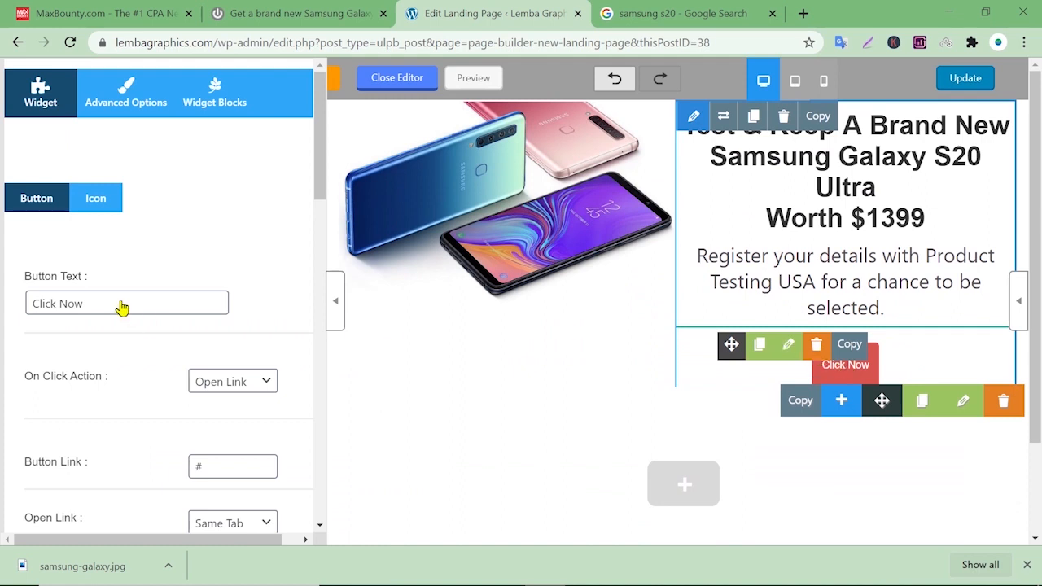
triple_click(16, 295)
type("Sign up")
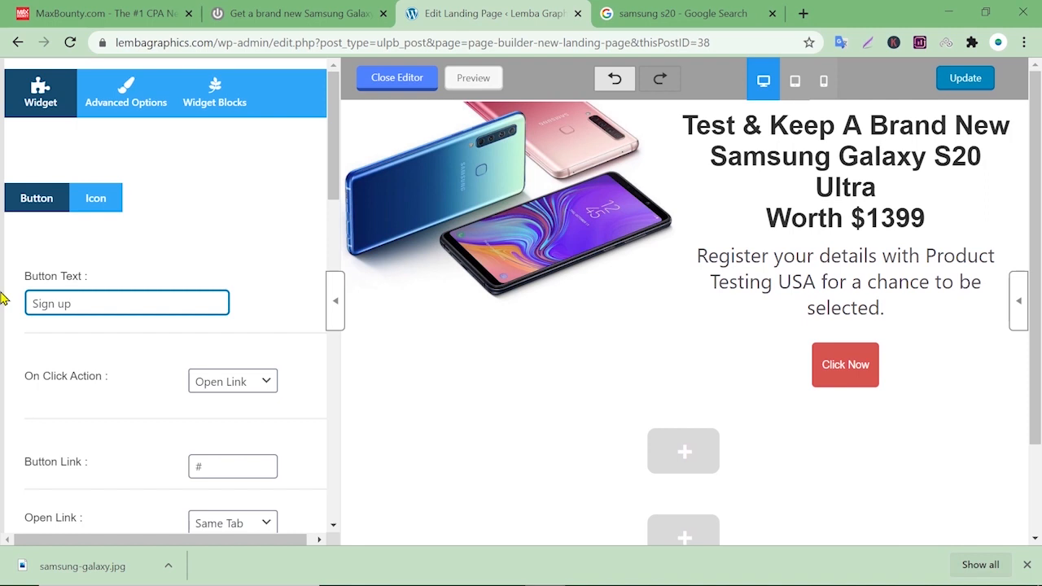
Set the button's text to "SIGN UP TODAY", matching the wording of the offer page's sign-up button
type(" Now")
left_click(351, 7)
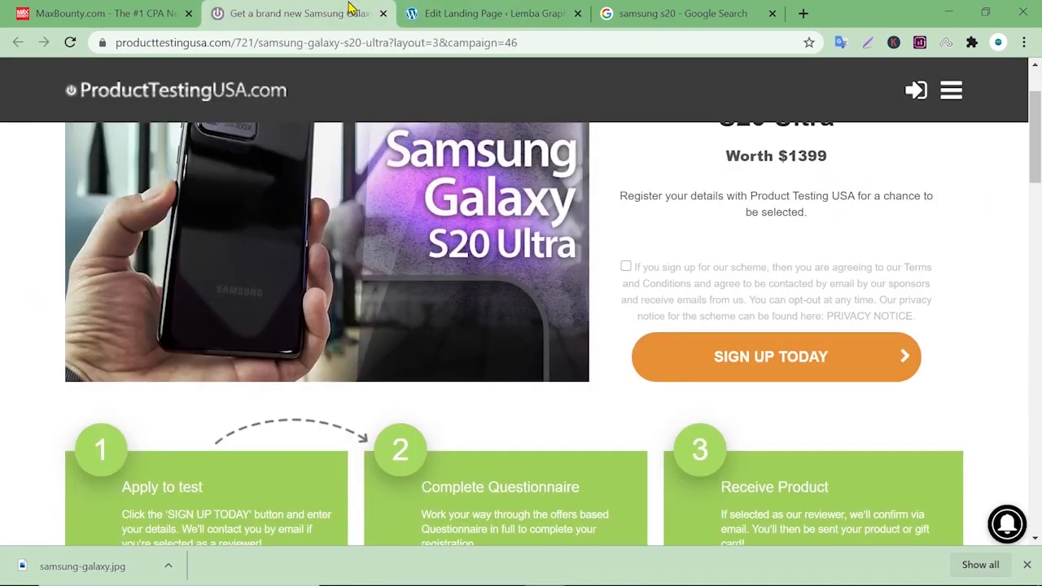
left_click(447, 10)
left_click_drag(152, 304, 2, 282)
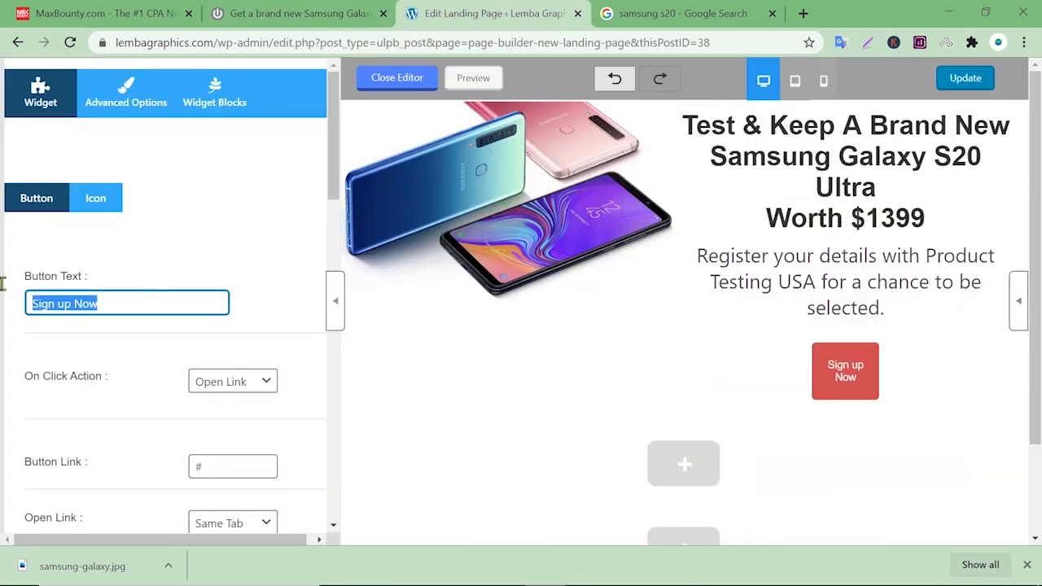
type("SIGN UP TODAY")
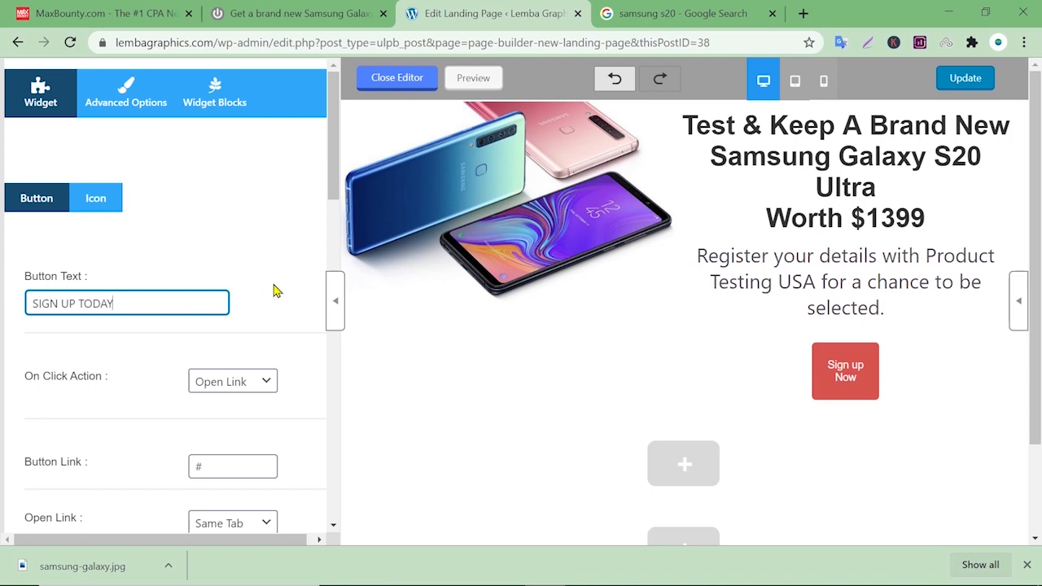
Locate the button's link setting, keep its click action as Open Link, and copy the Social tracking link from the MaxBounty campaign page
scroll(274, 317, "down", 1)
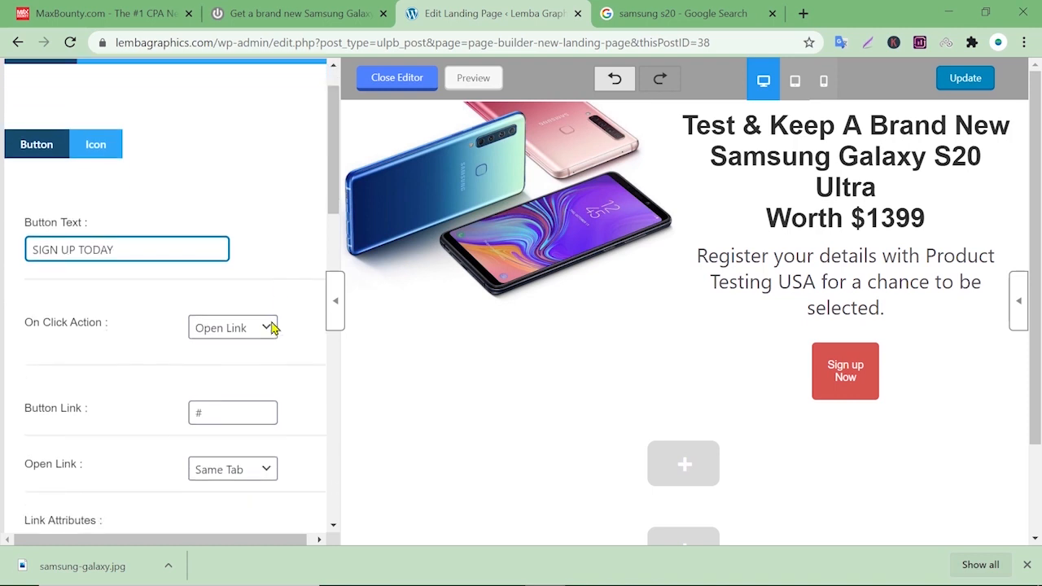
left_click(269, 327)
left_click(269, 327)
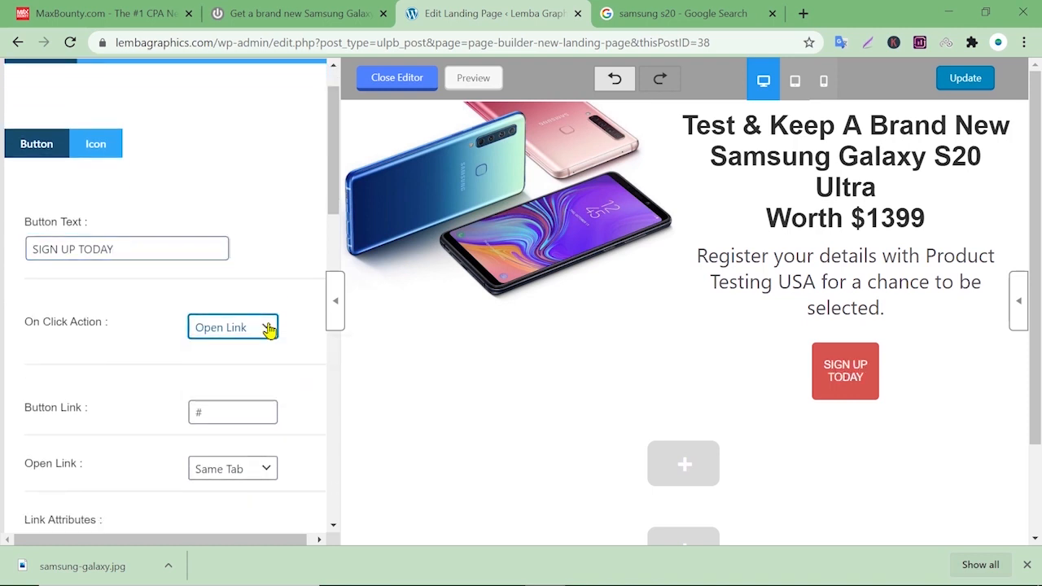
left_click(200, 409)
left_click_drag(97, 412, 2, 416)
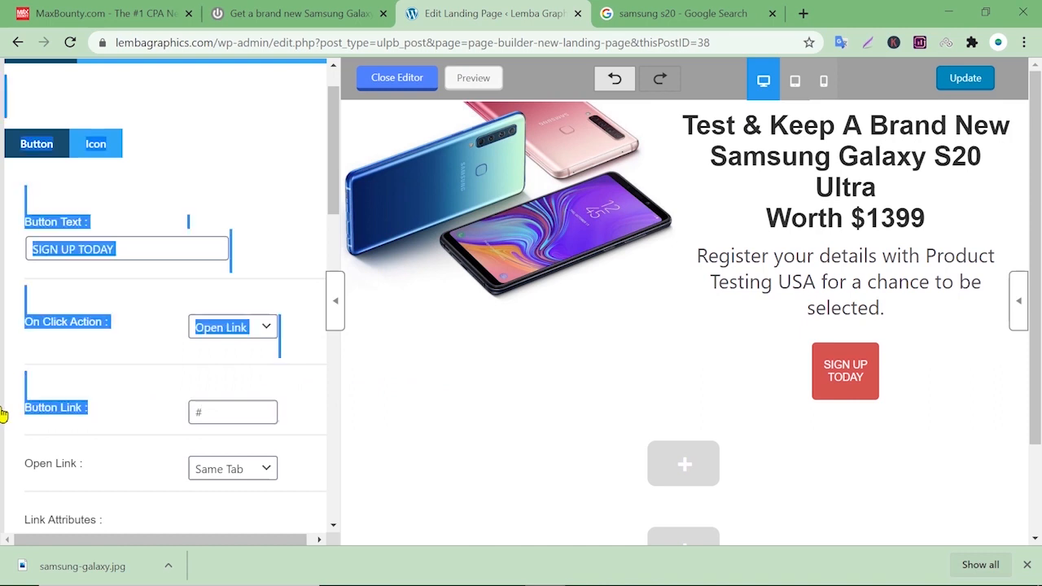
left_click(235, 407)
left_click(103, 427)
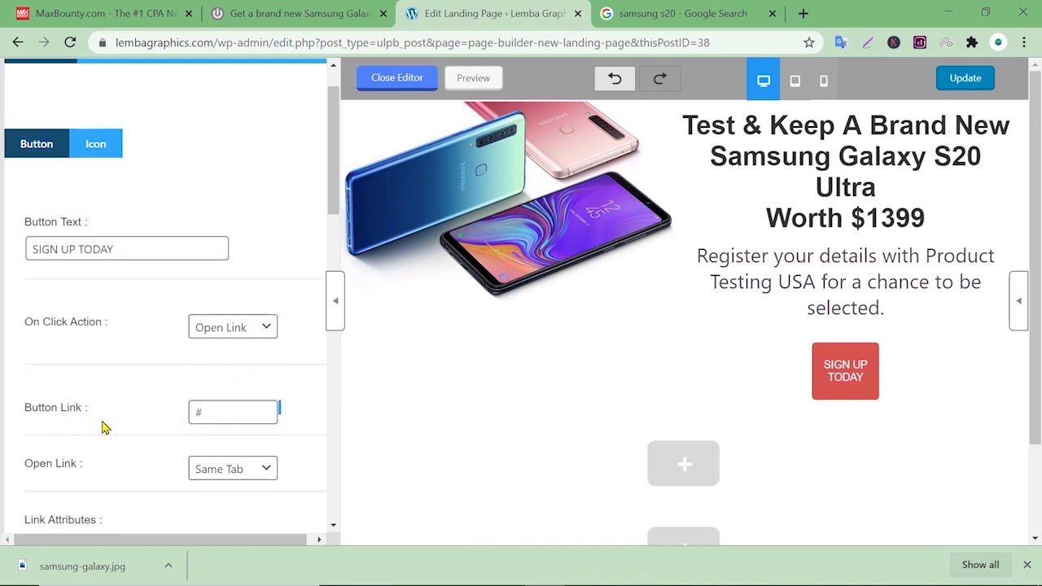
left_click(240, 414)
left_click(122, 13)
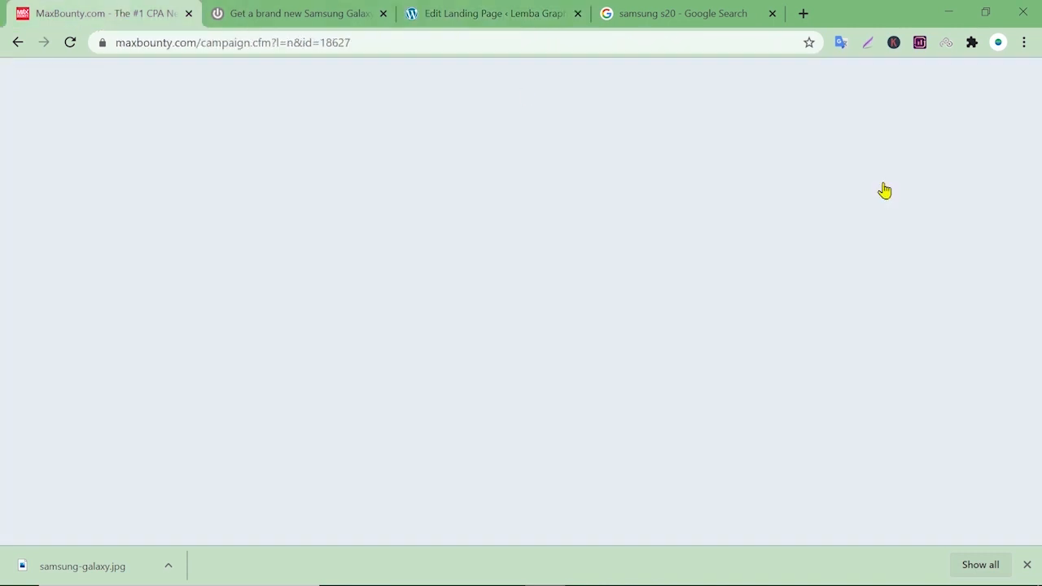
left_click(638, 146)
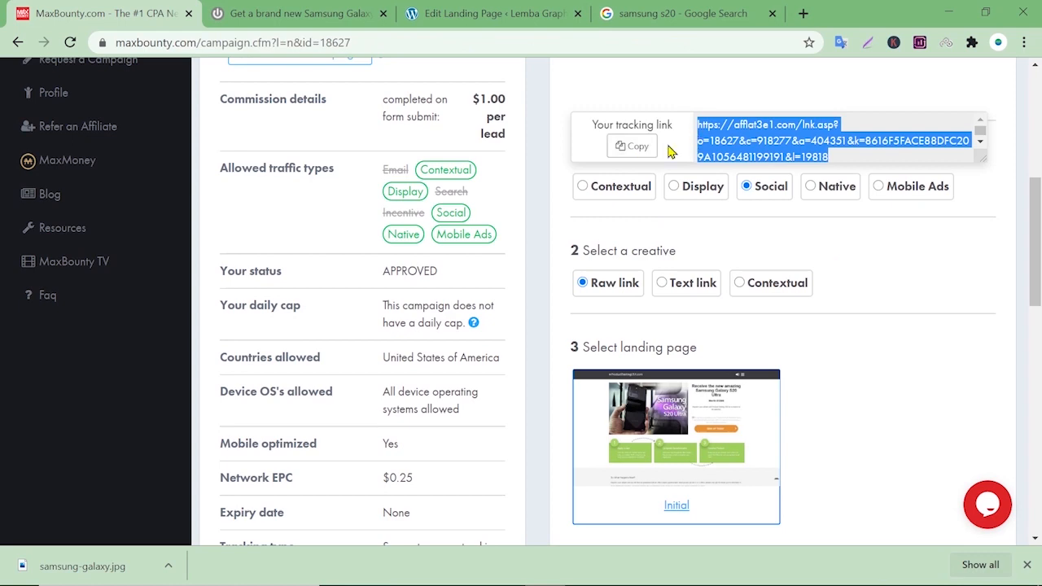
left_click(631, 147)
Return to the landing page editor and replace the button's "#" link with the copied tracking link
left_click(310, 13)
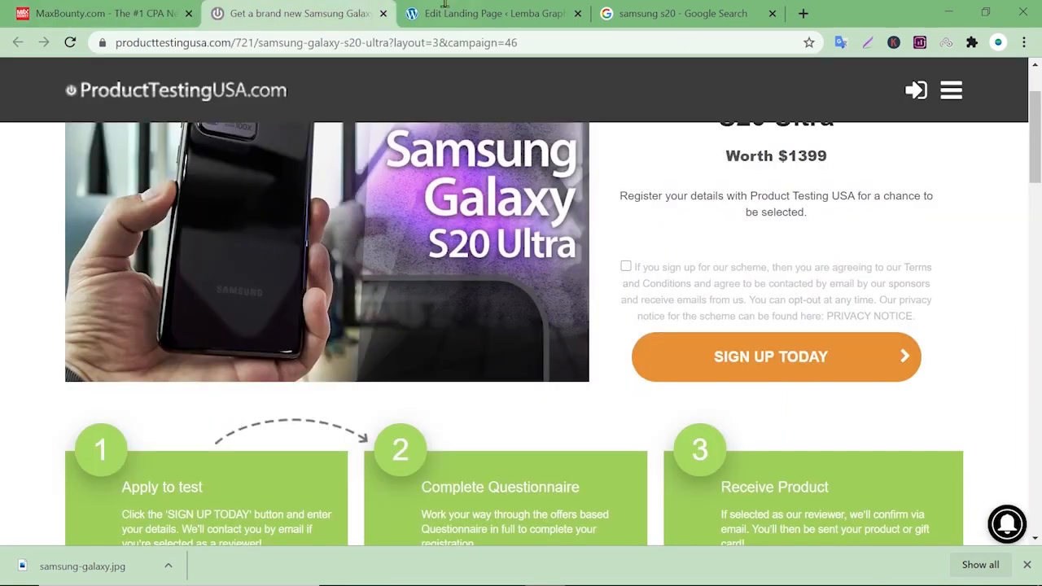
left_click(488, 13)
left_click_drag(231, 416, 182, 413)
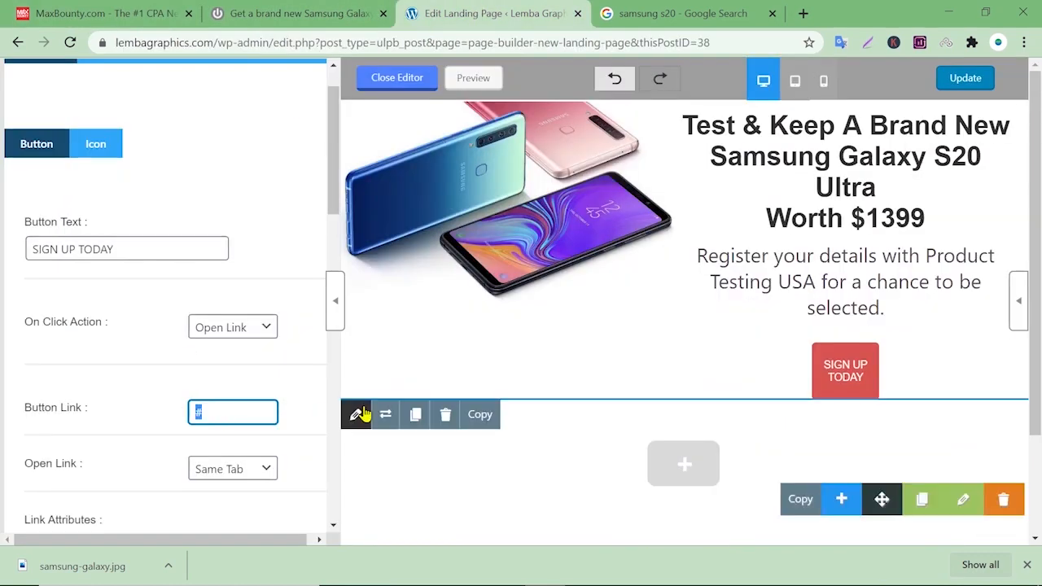
key("ctrl+v")
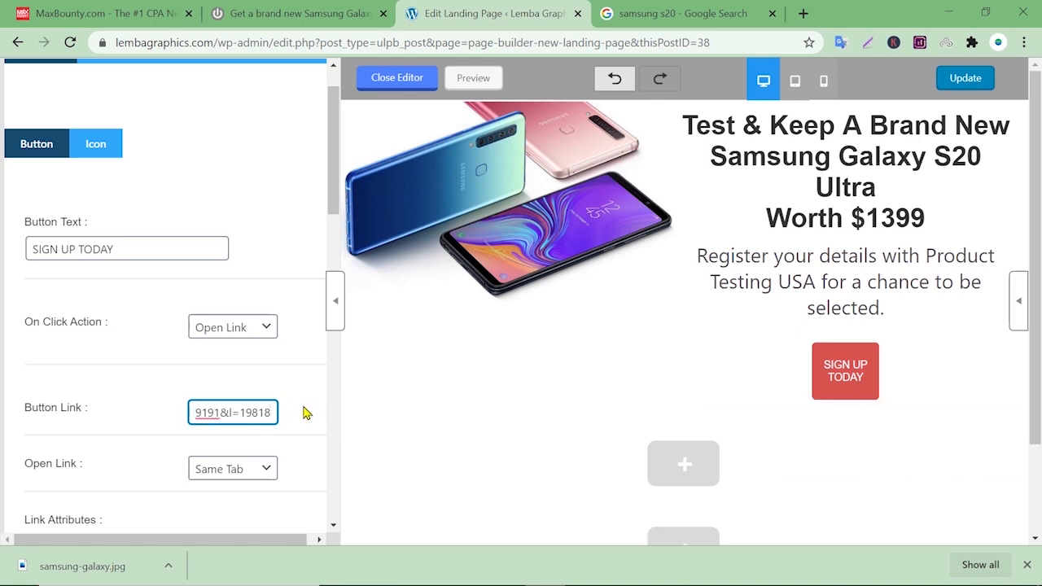
Widen the sign-up button to 46 percent
scroll(310, 339, "down", 1)
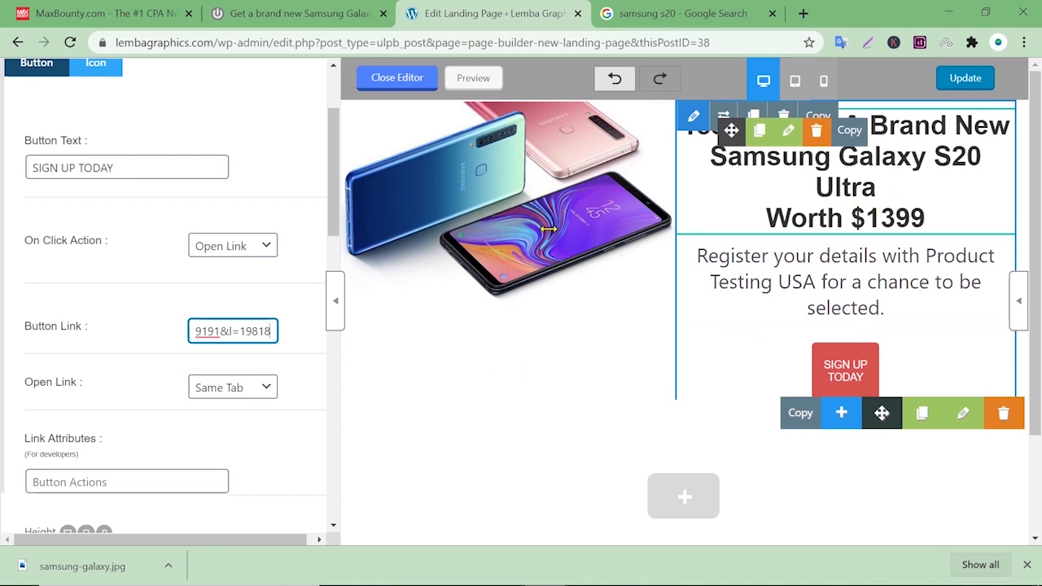
scroll(279, 262, "down", 3)
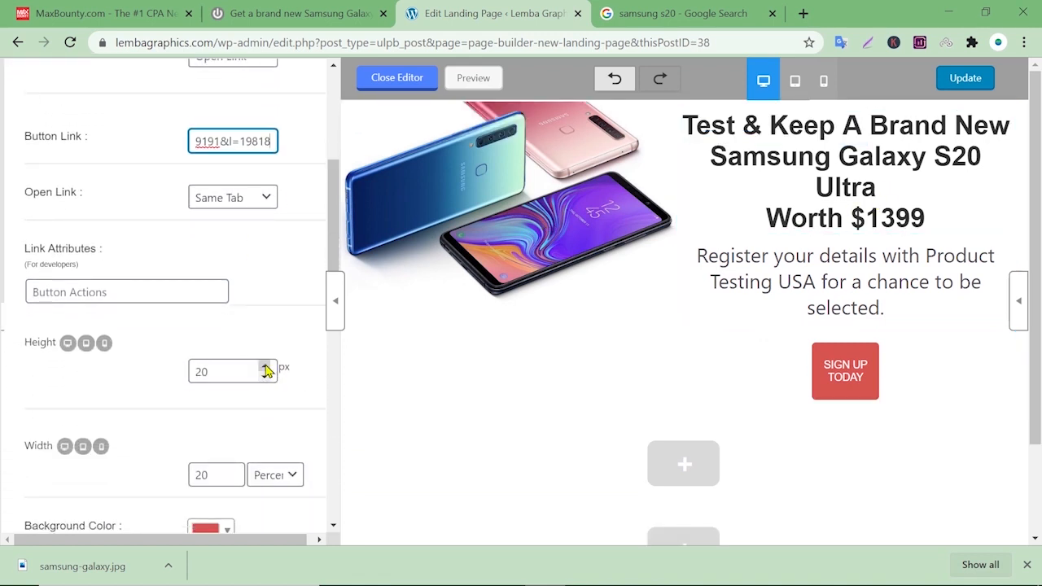
left_click(234, 471)
left_click(234, 471)
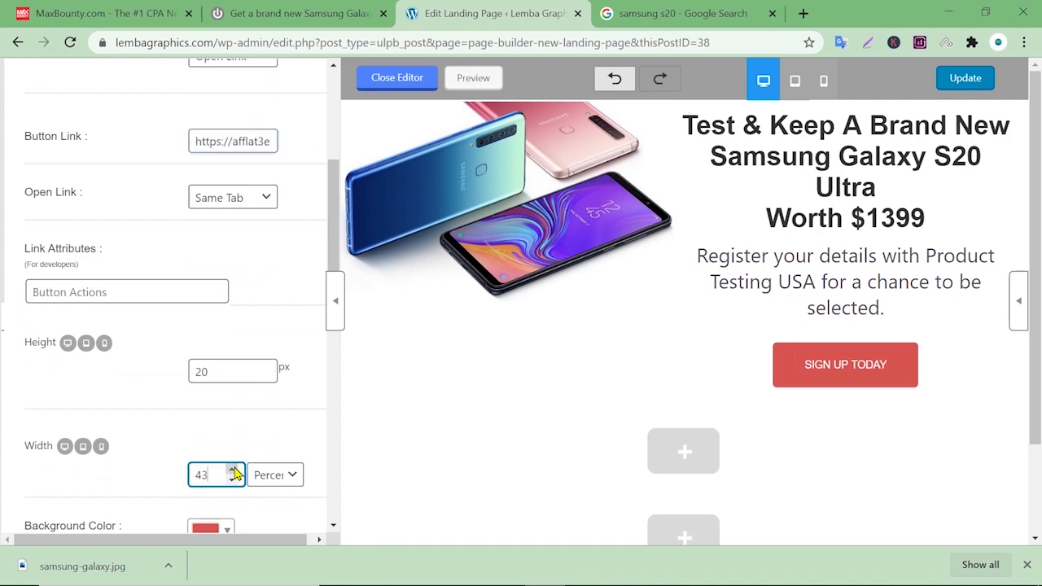
double_click(234, 470)
Set the sign-up button's height for the desktop view to 23 px
scroll(263, 370, "down", 3)
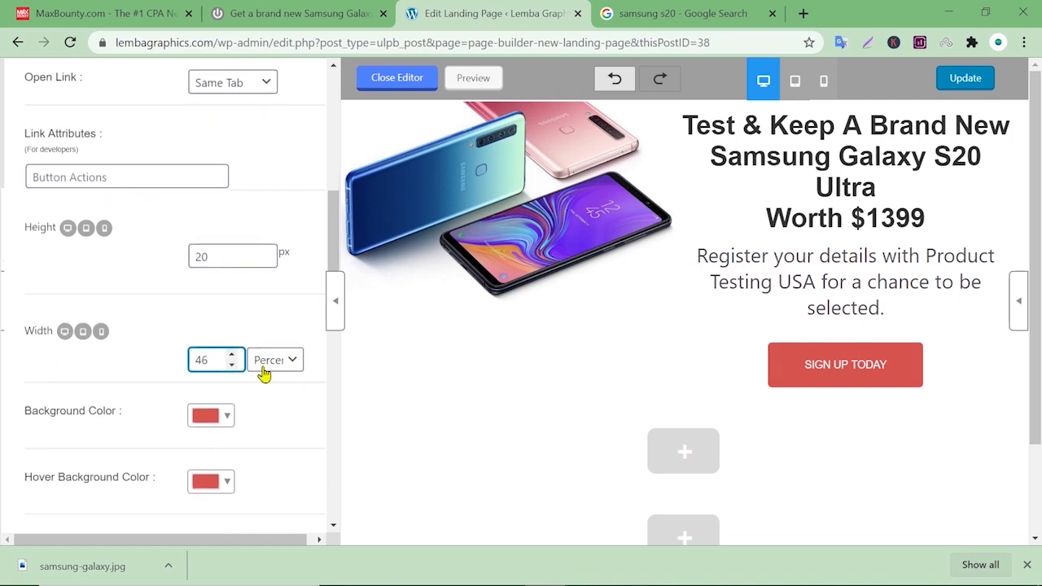
scroll(271, 373, "down", 3)
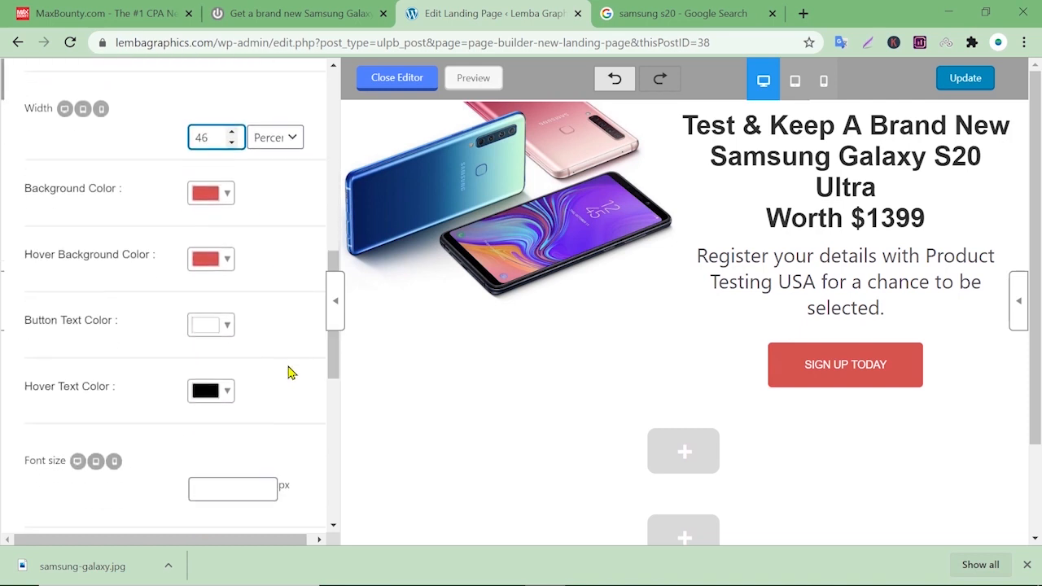
scroll(295, 353, "down", 1)
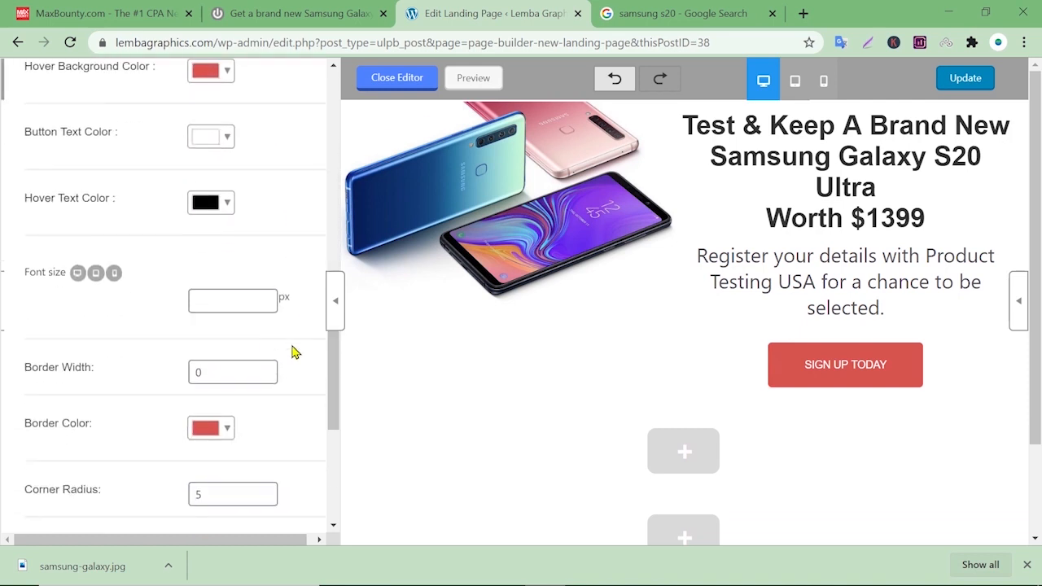
left_click(235, 285)
scroll(262, 253, "up", 1)
scroll(262, 252, "up", 6)
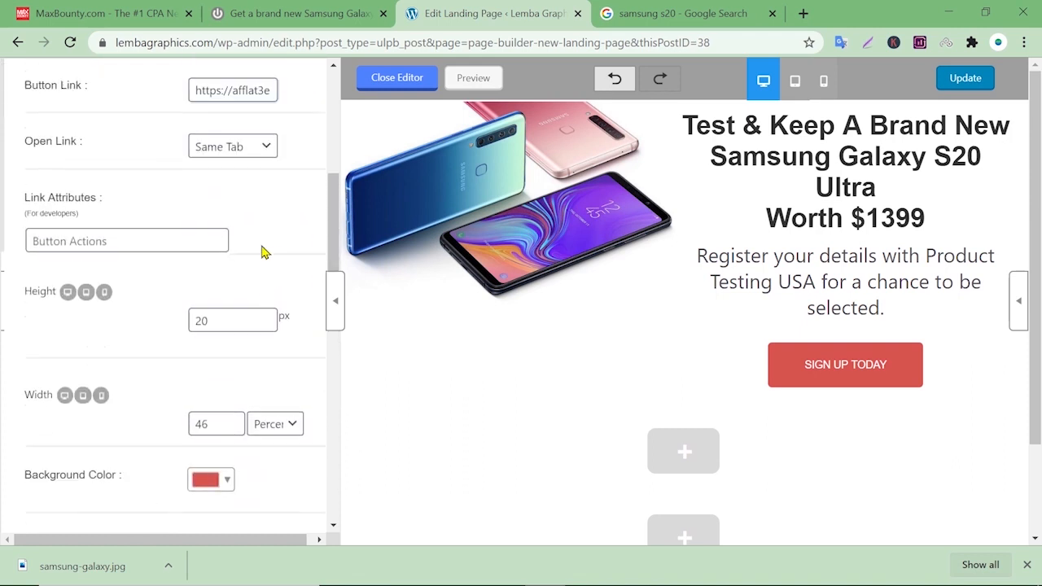
scroll(86, 316, "down", 1)
left_click(68, 317)
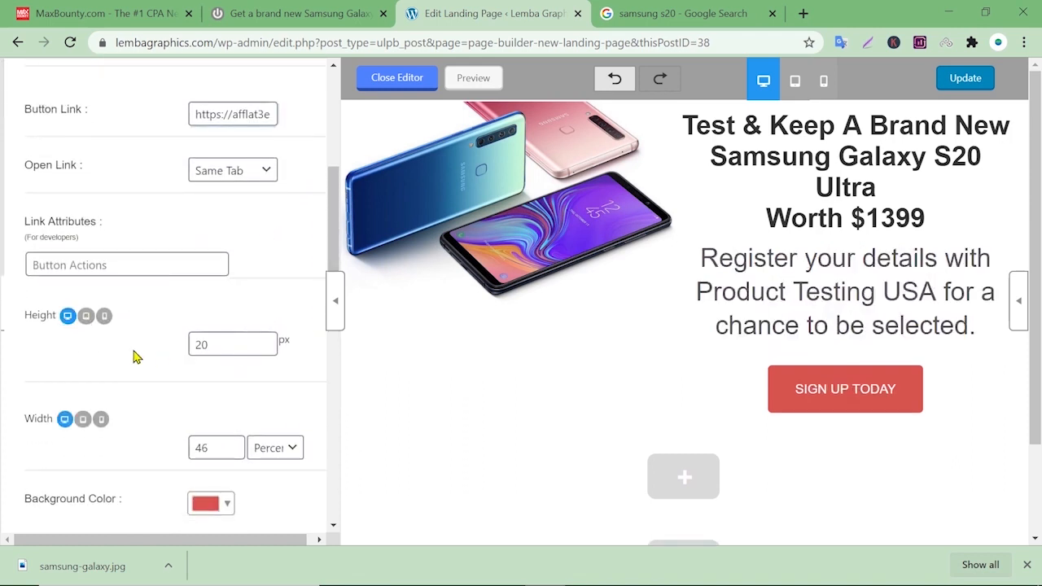
left_click(265, 340)
left_click(265, 340)
left_click(265, 341)
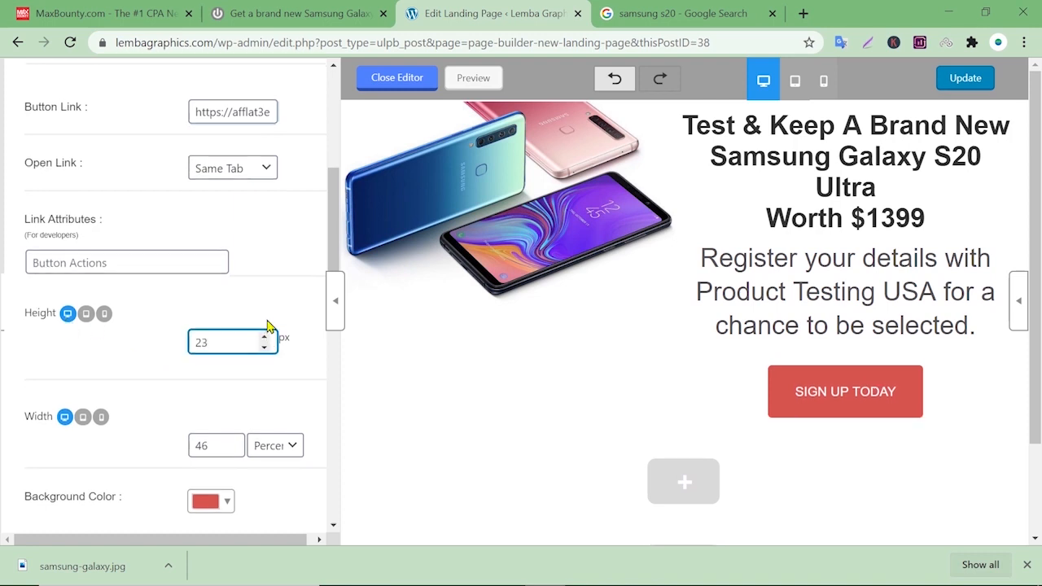
Check the offer page's button color and set the sign-up button's background to orange, rgb(241, 172, 45)
scroll(268, 330, "down", 1)
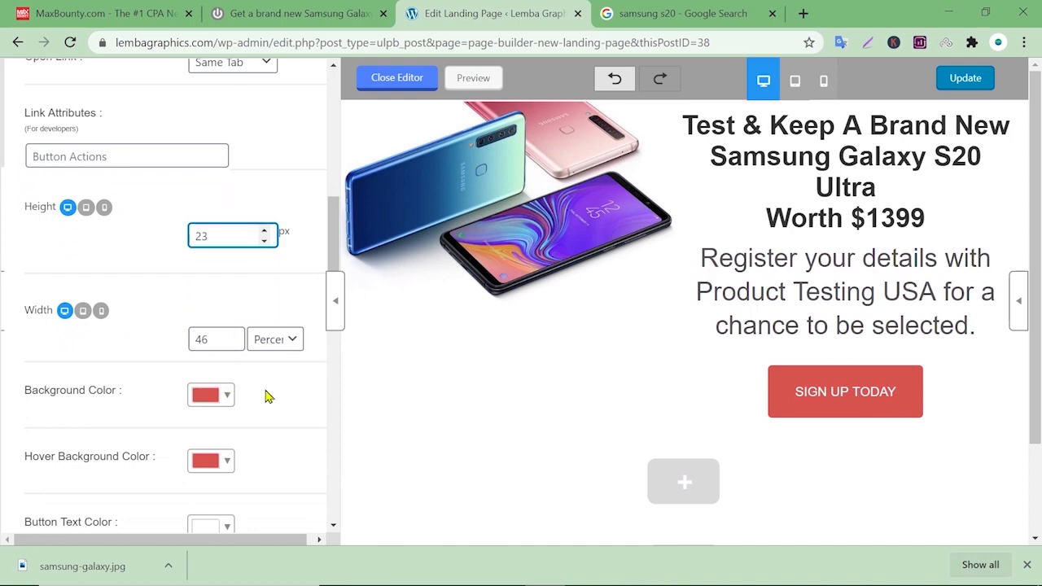
scroll(274, 391, "down", 1)
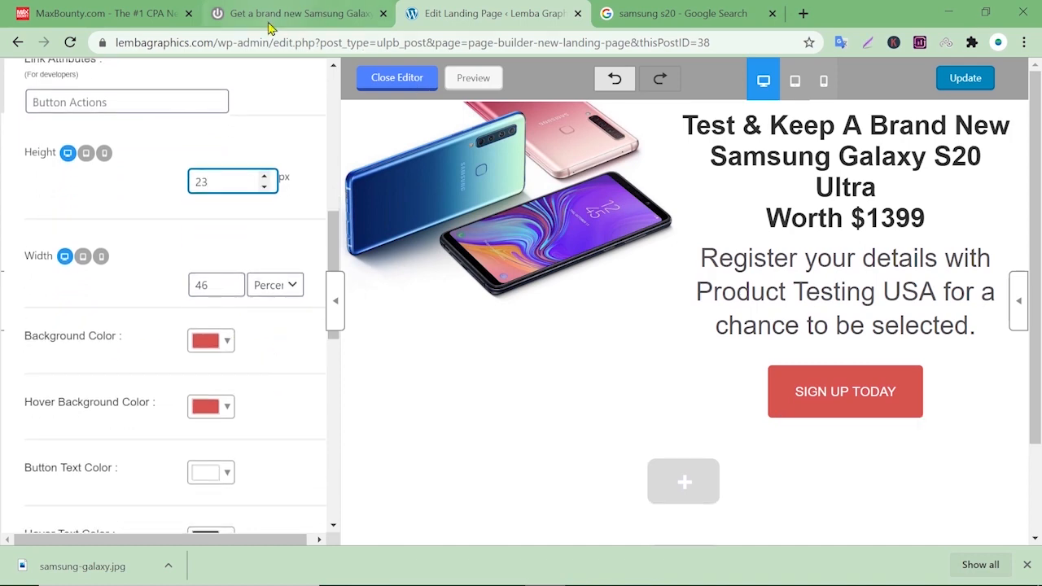
left_click(271, 14)
left_click(485, 13)
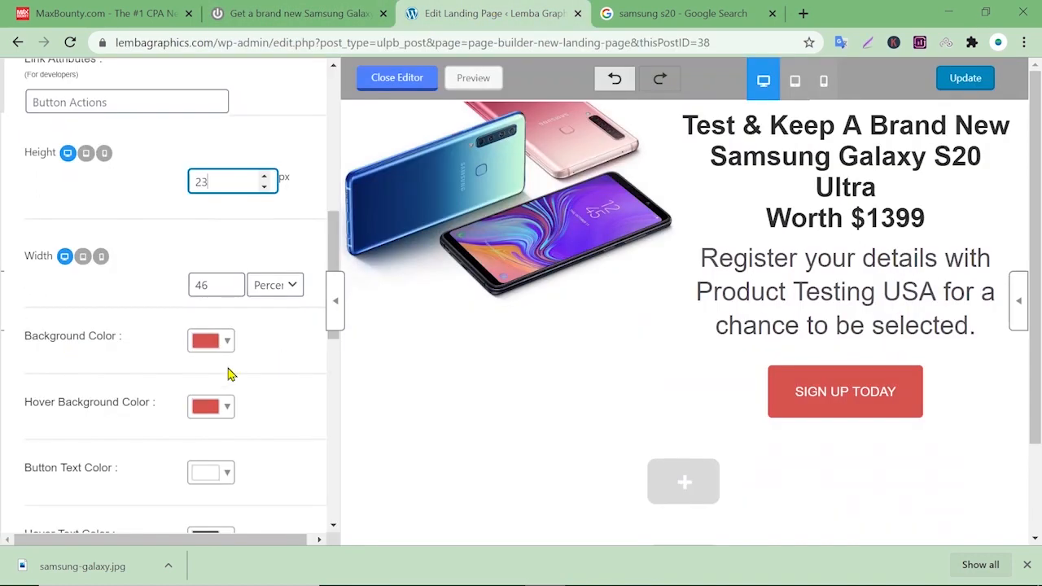
left_click(208, 342)
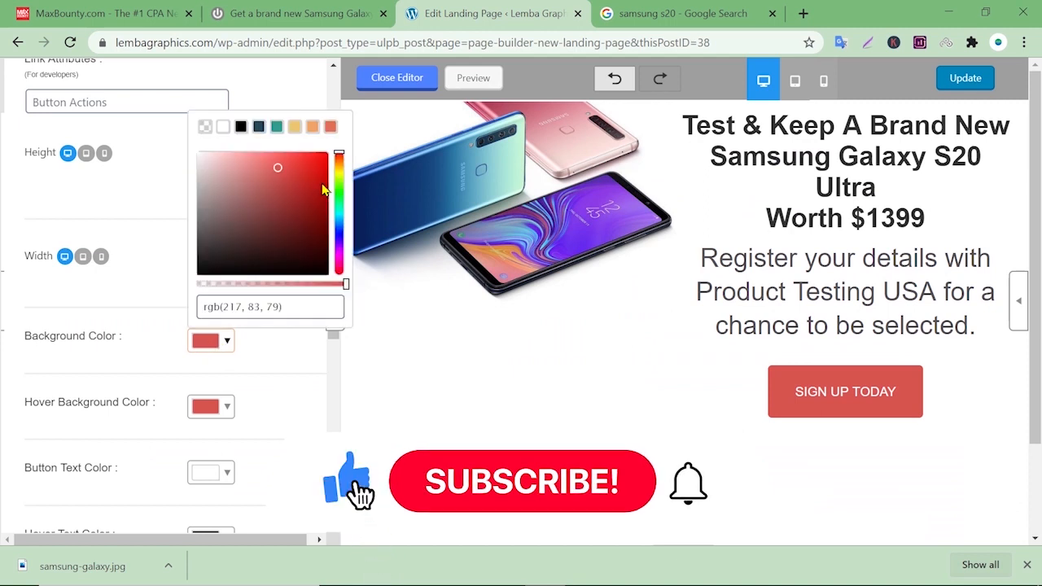
left_click_drag(340, 173, 340, 164)
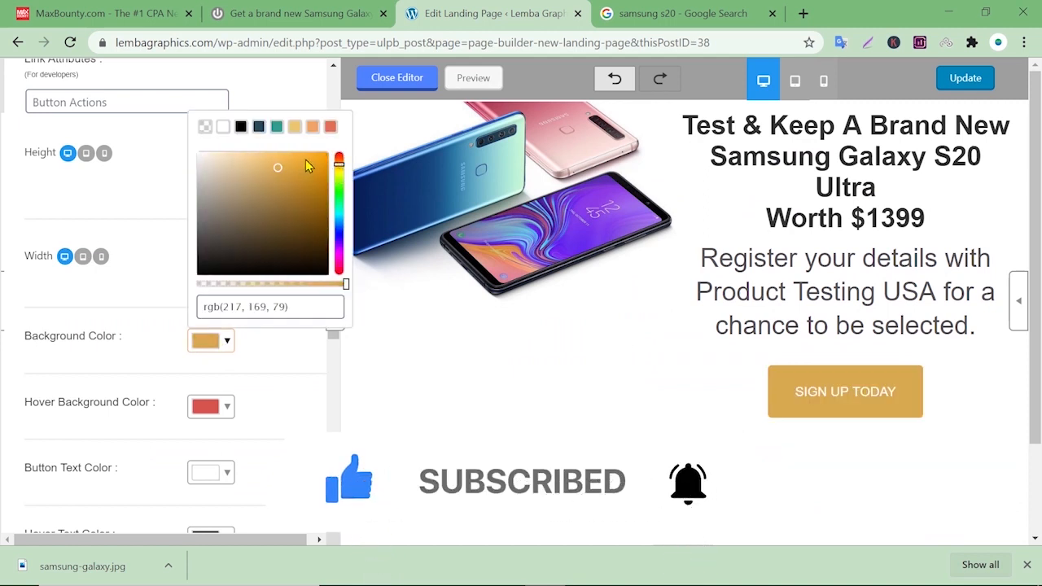
left_click(305, 159)
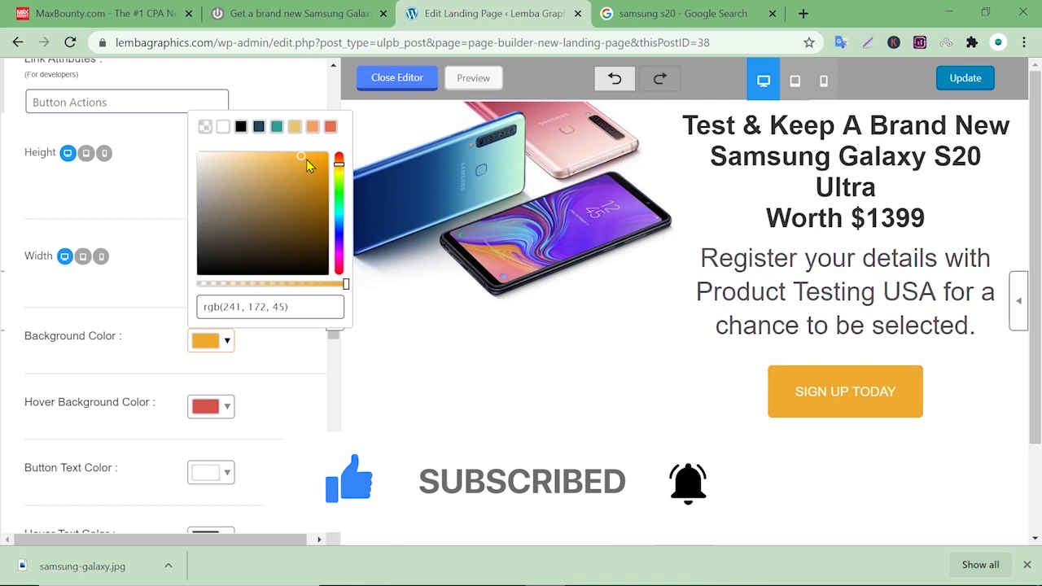
left_click(288, 364)
Change the sign-up button's hover text color to white
scroll(292, 355, "down", 1)
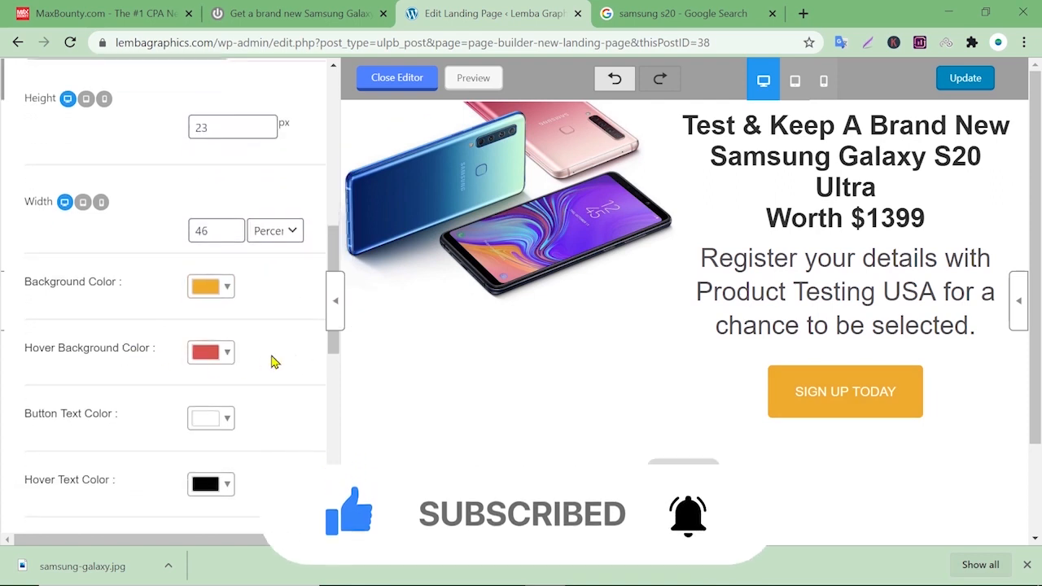
scroll(274, 362, "down", 1)
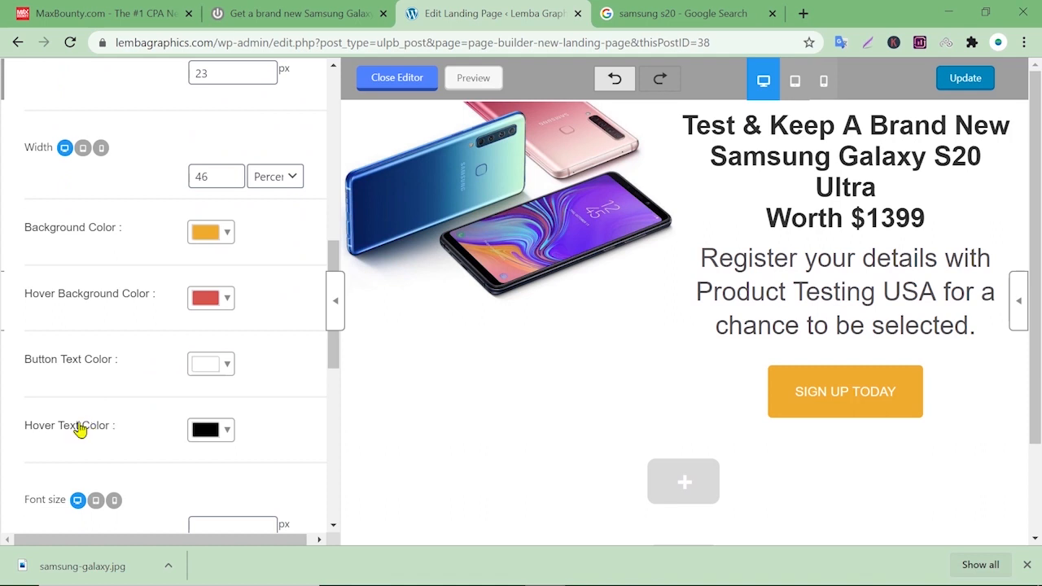
left_click(207, 430)
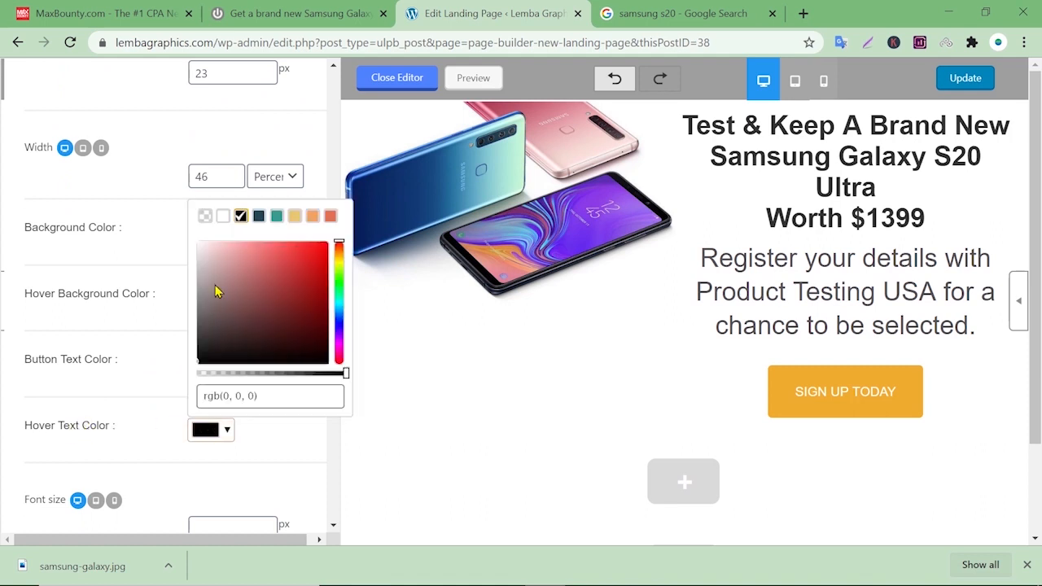
left_click(223, 218)
left_click(278, 418)
Set the sign-up button's font size for the desktop view to 22 px
scroll(276, 325, "down", 3)
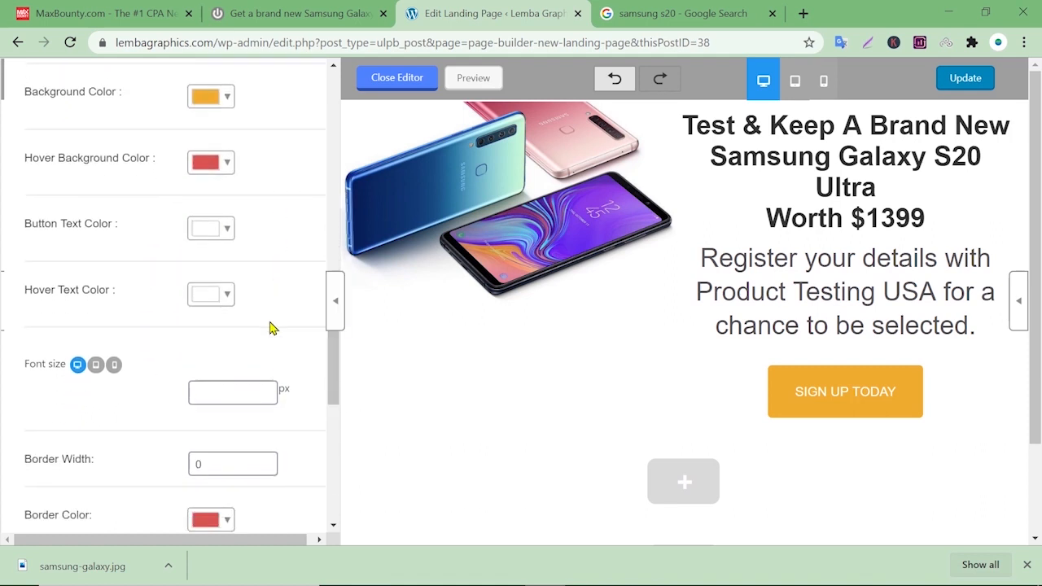
left_click(220, 394)
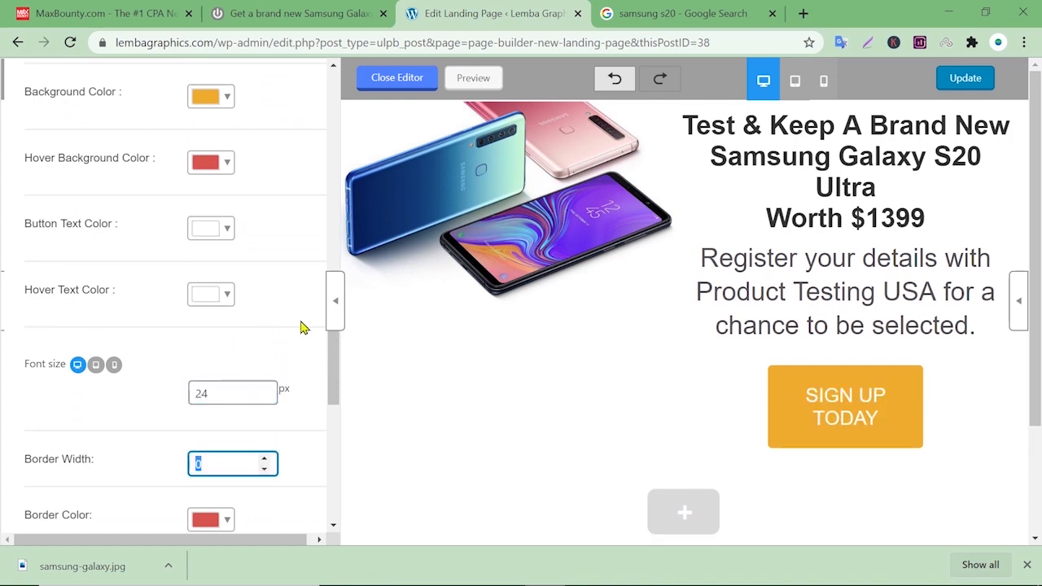
left_click(216, 393)
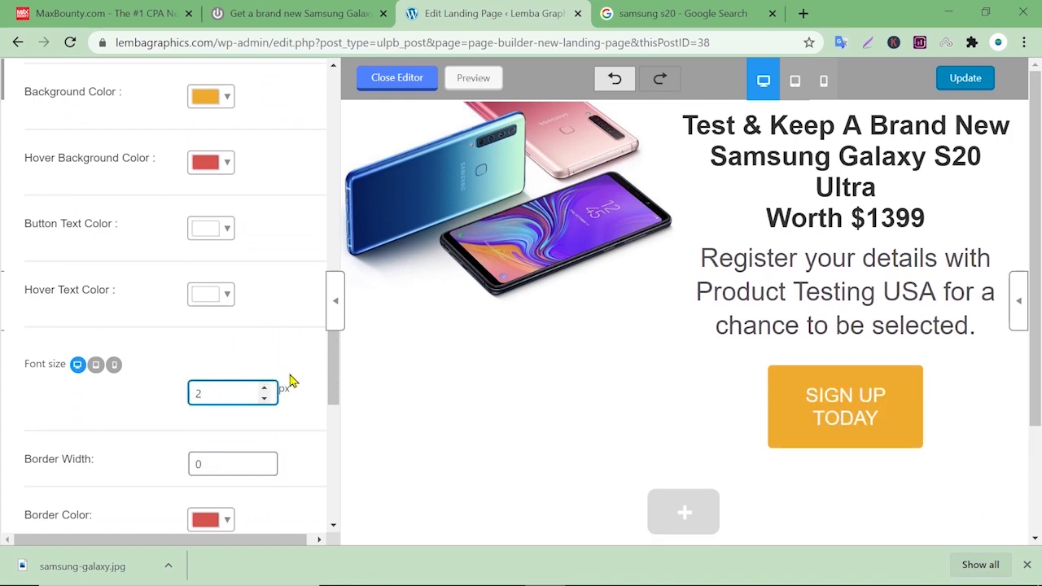
key("Tab")
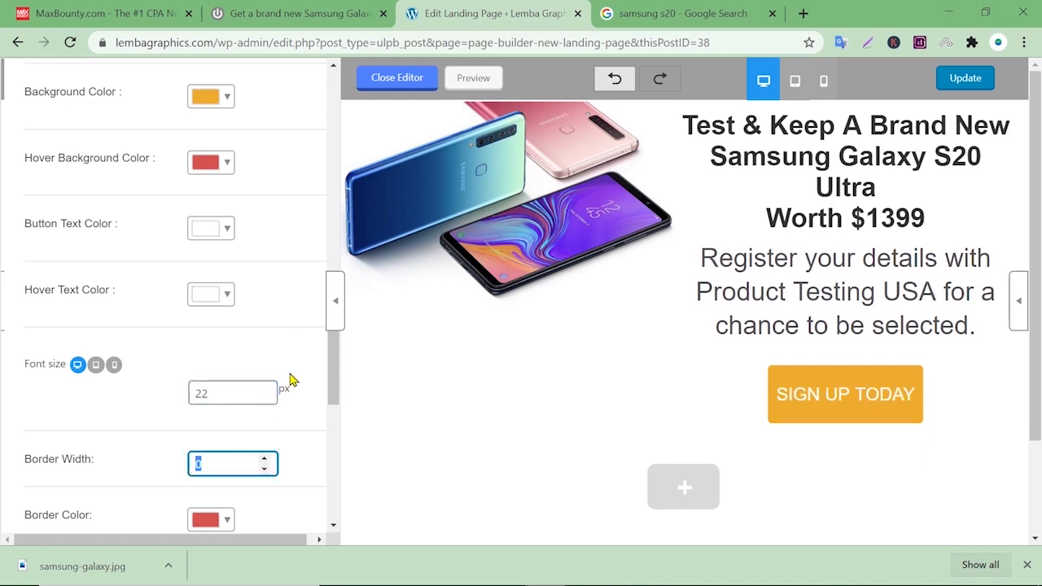
scroll(263, 298, "up", 3)
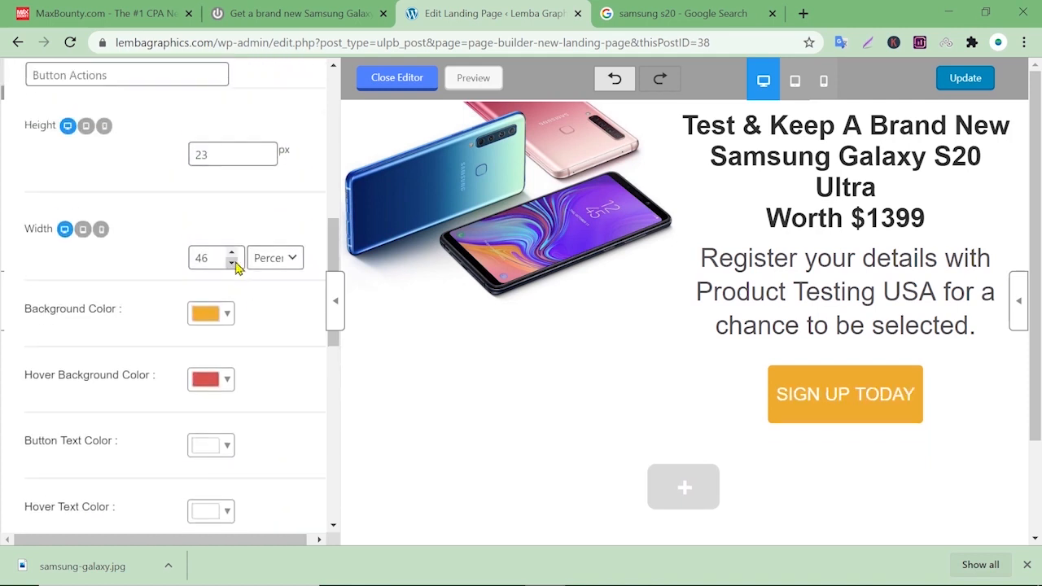
Set the sign-up button's width for the desktop view to 59 percent
left_click(233, 253)
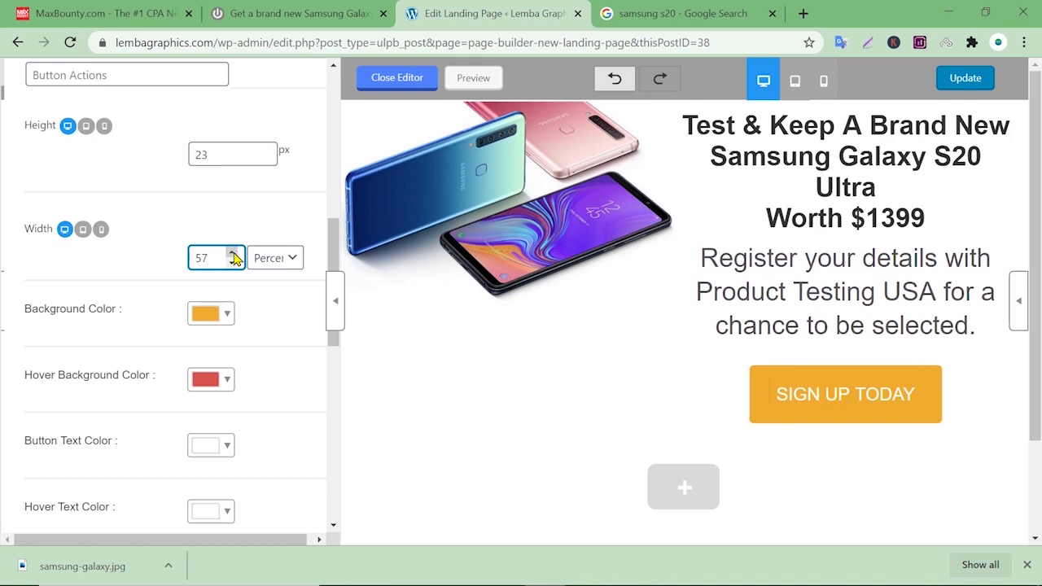
left_click(232, 253)
Check the button shape on the Product Testing USA offer page and set the sign-up button's corner radius to 20
scroll(284, 353, "down", 1)
scroll(284, 355, "down", 5)
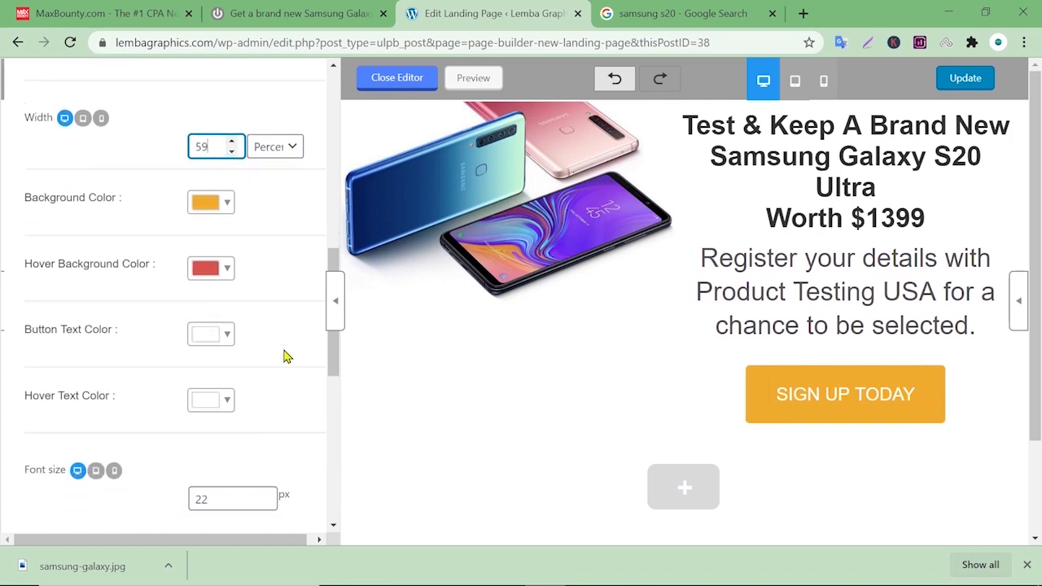
scroll(284, 356, "down", 1)
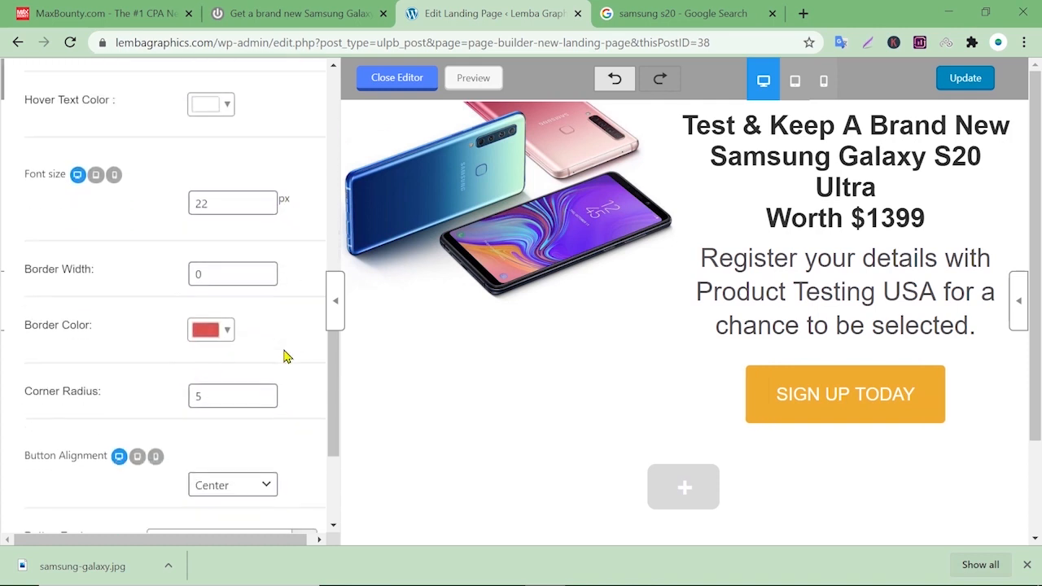
scroll(284, 356, "down", 1)
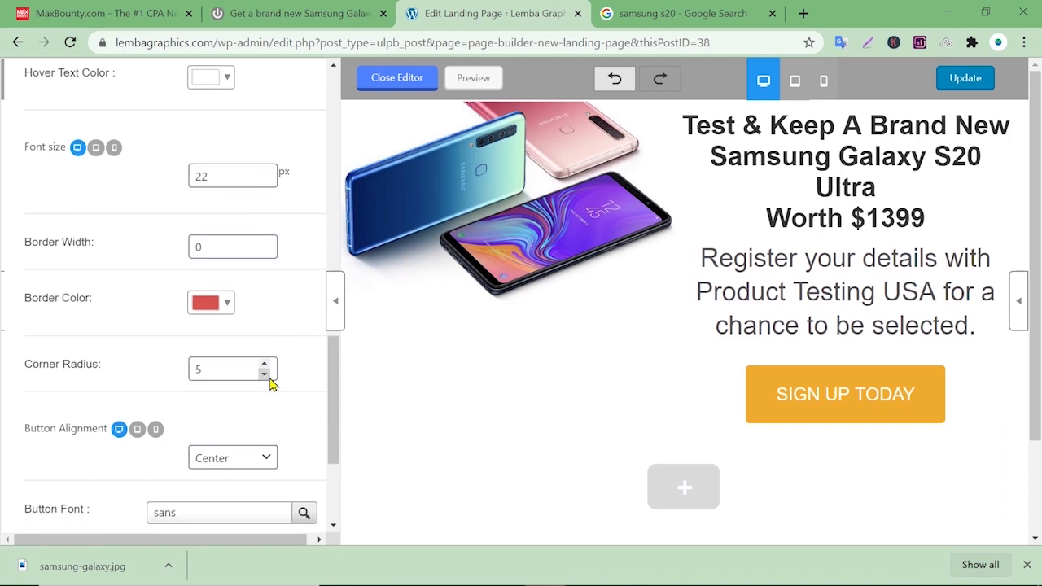
left_click(342, 10)
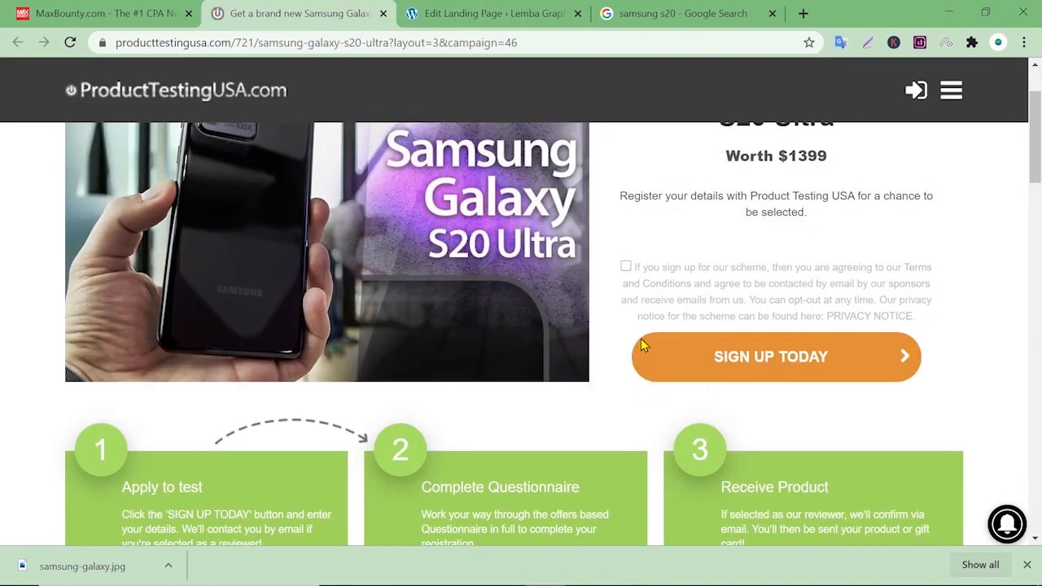
left_click(425, 15)
left_click(264, 364)
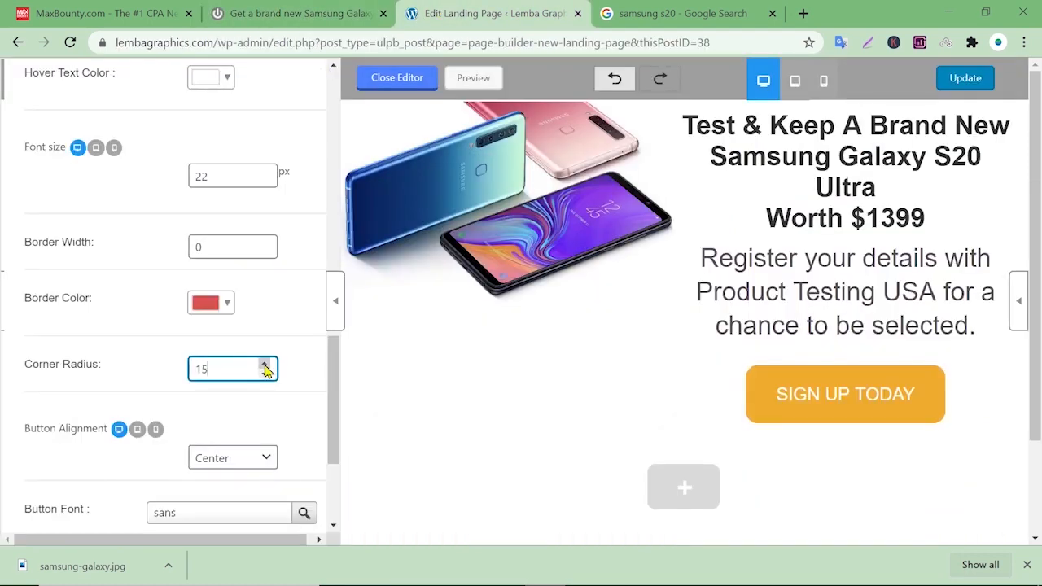
left_click(264, 365)
key("Tab")
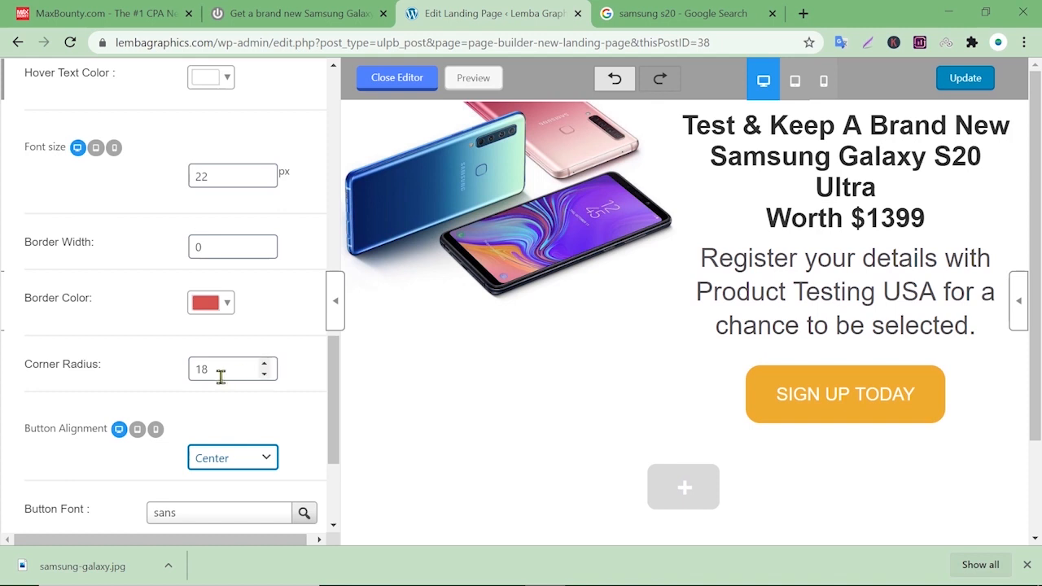
left_click_drag(218, 371, 193, 370)
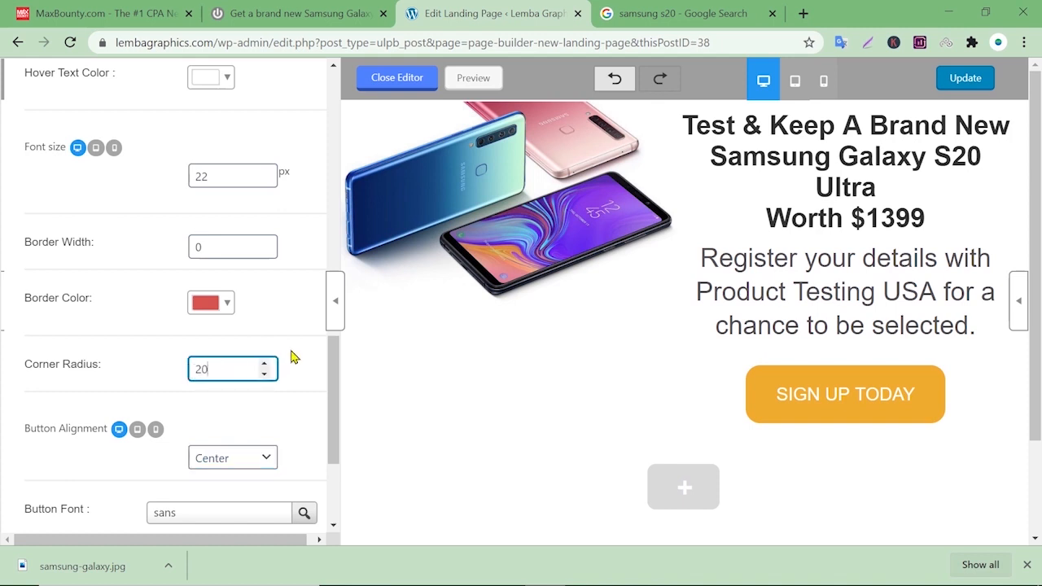
key("Tab")
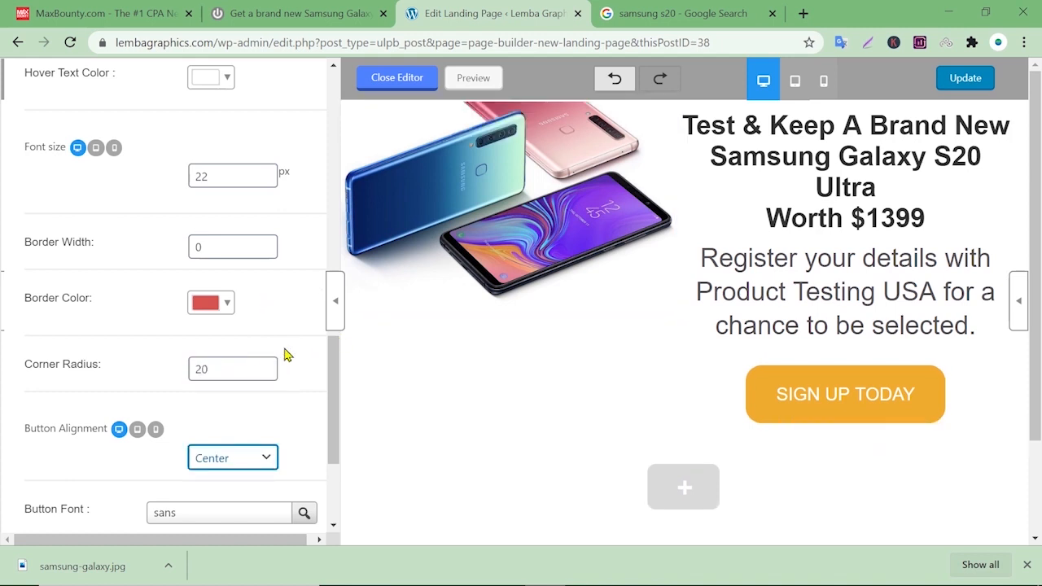
Switch the sign-up button's settings to the mobile view and set its alignment there to Center
scroll(287, 350, "down", 2)
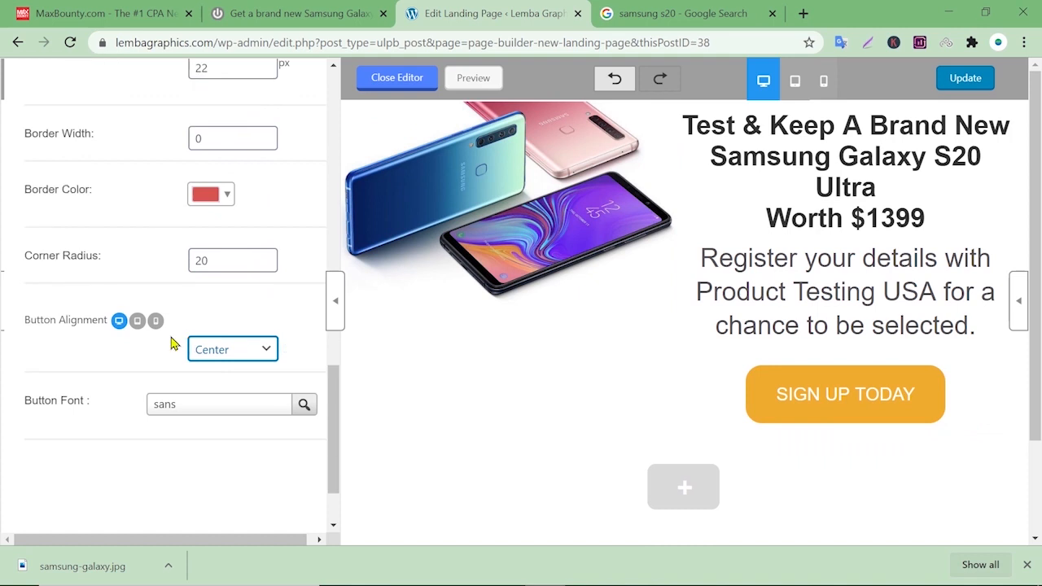
scroll(250, 266, "up", 3)
scroll(250, 267, "up", 5)
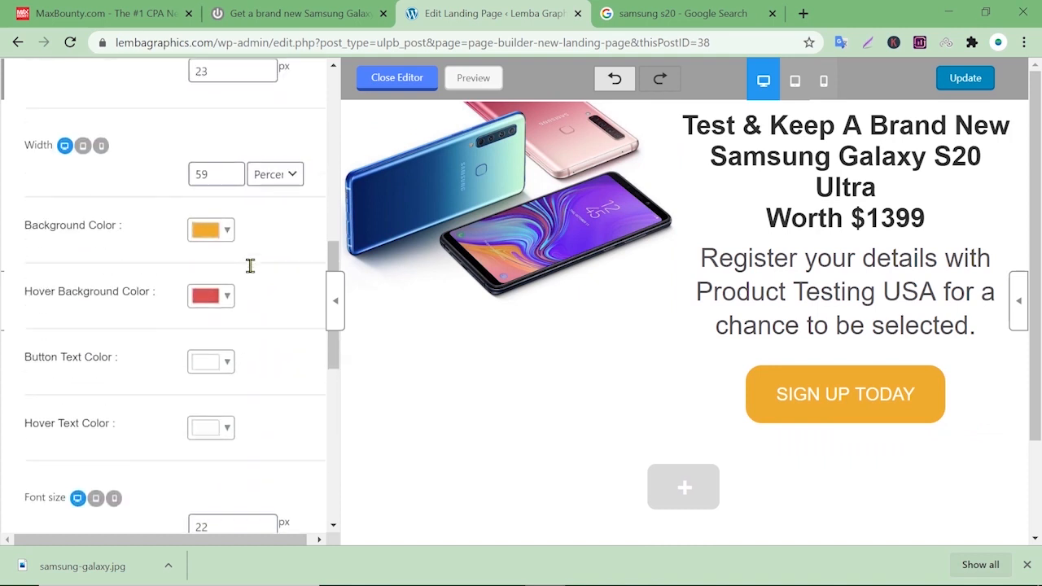
scroll(250, 267, "up", 1)
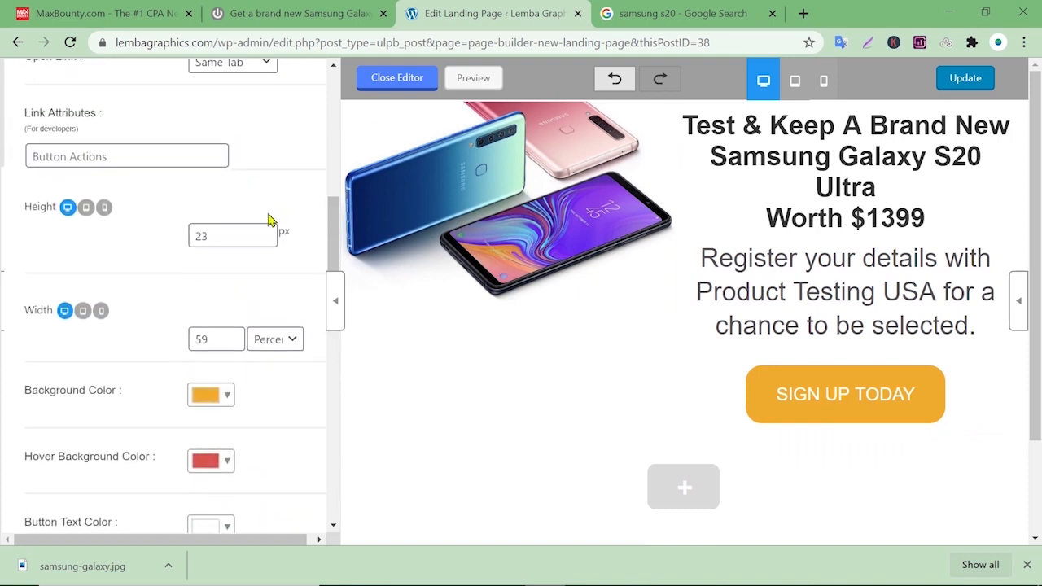
left_click(104, 208)
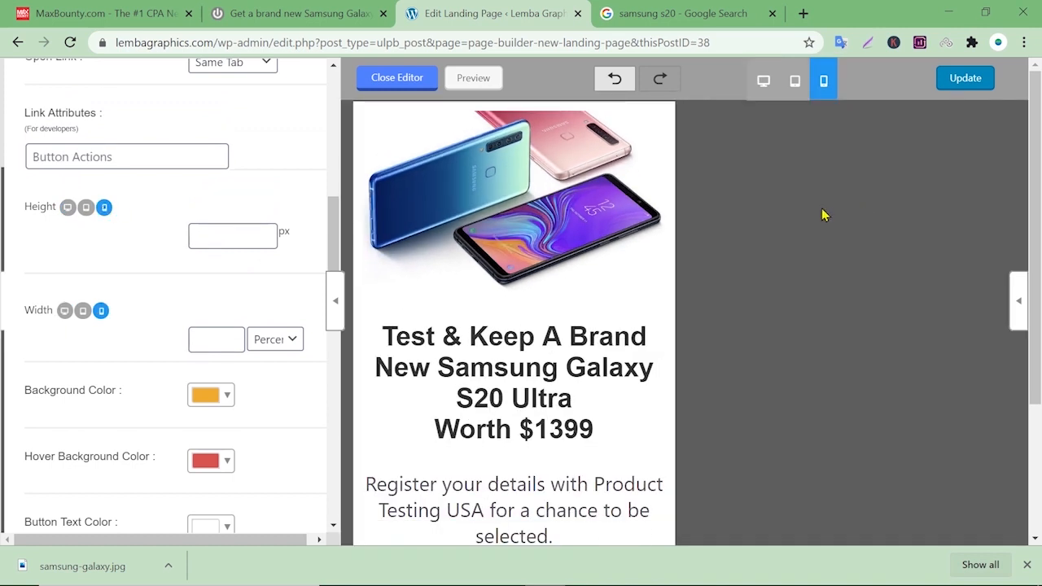
scroll(726, 222, "down", 2)
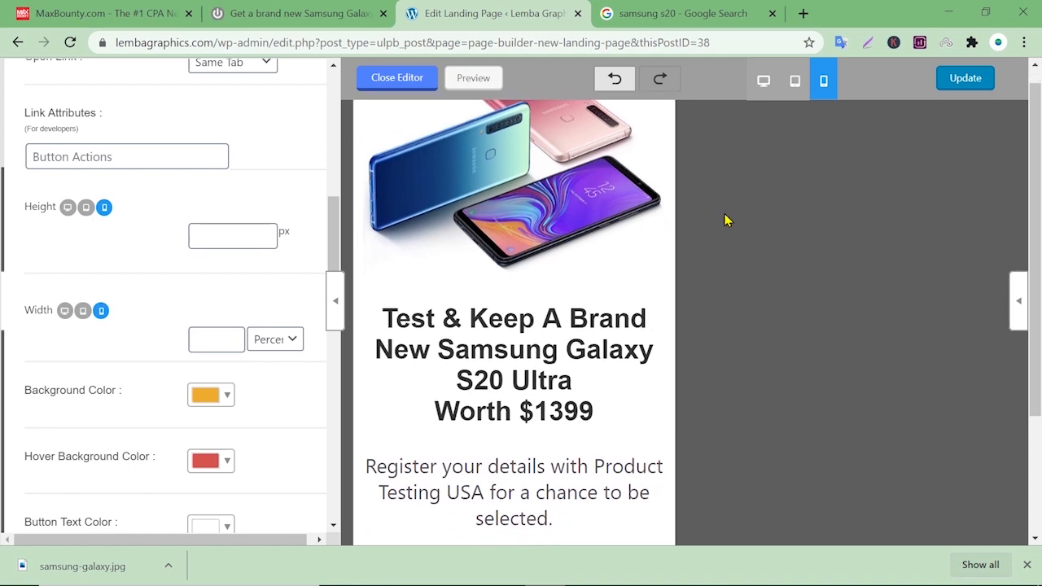
mouse_move(497, 465)
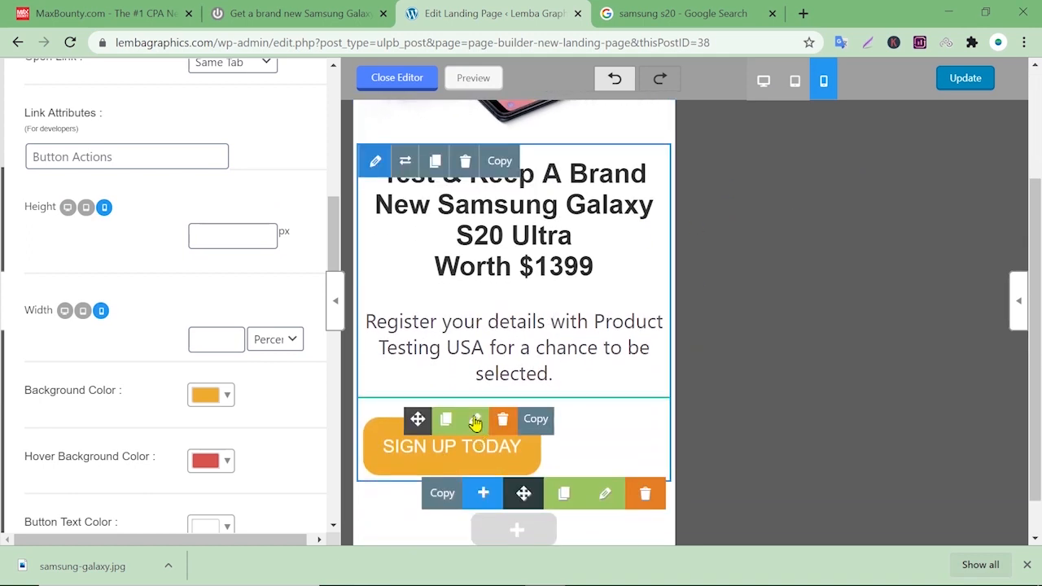
scroll(205, 218, "down", 8)
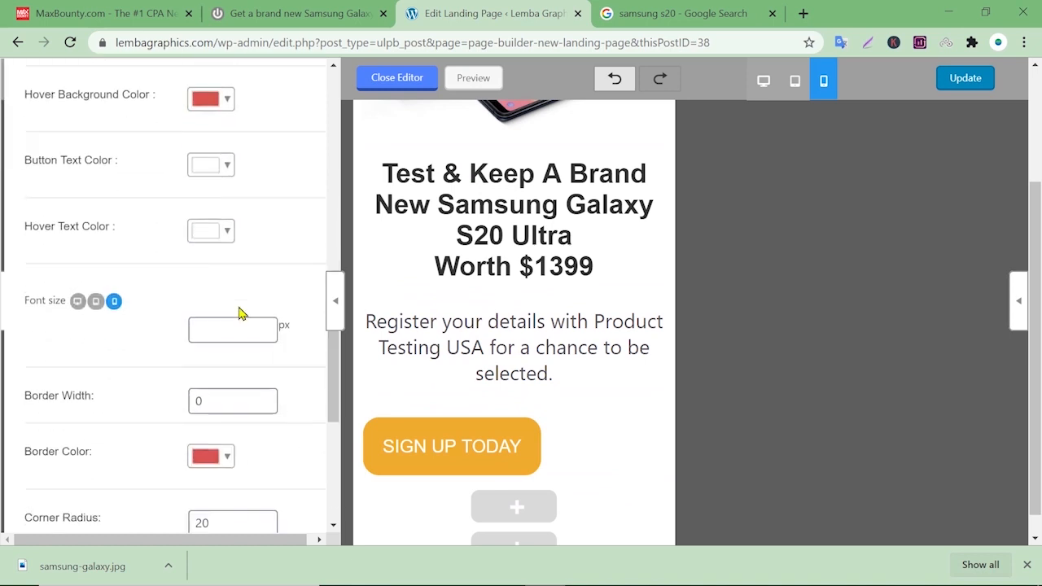
left_click(263, 256)
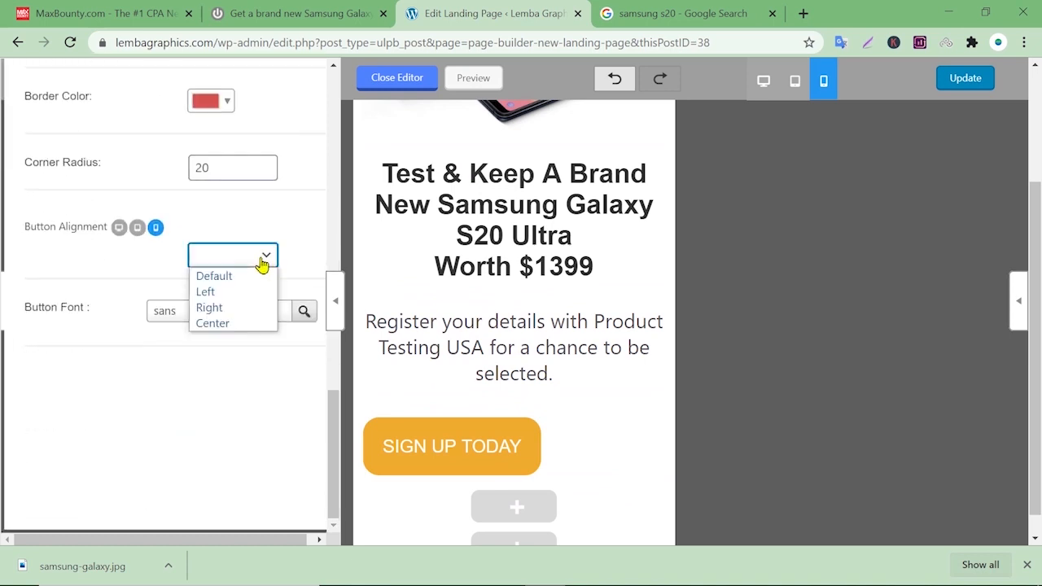
left_click(239, 324)
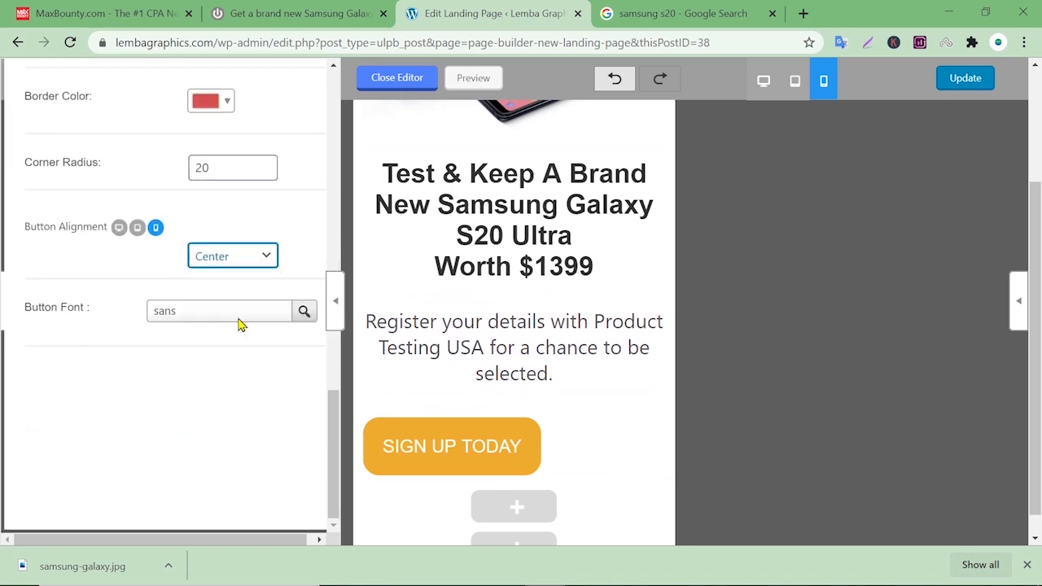
Return to the desktop view and delete the empty row below the section with the sign-up button
scroll(257, 282, "up", 1)
left_click(119, 281)
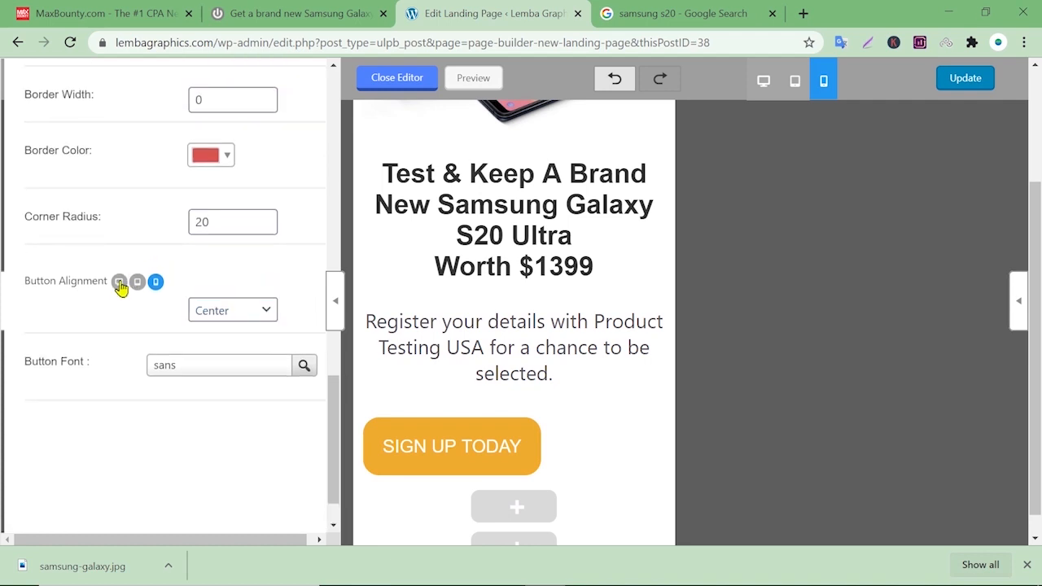
scroll(268, 285, "down", 1)
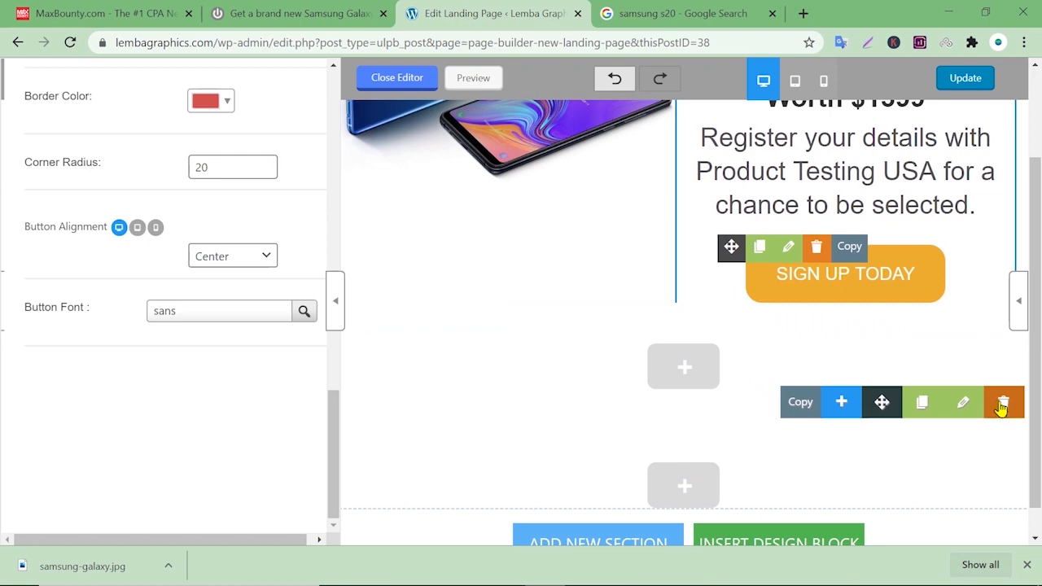
left_click(1005, 401)
left_click(464, 322)
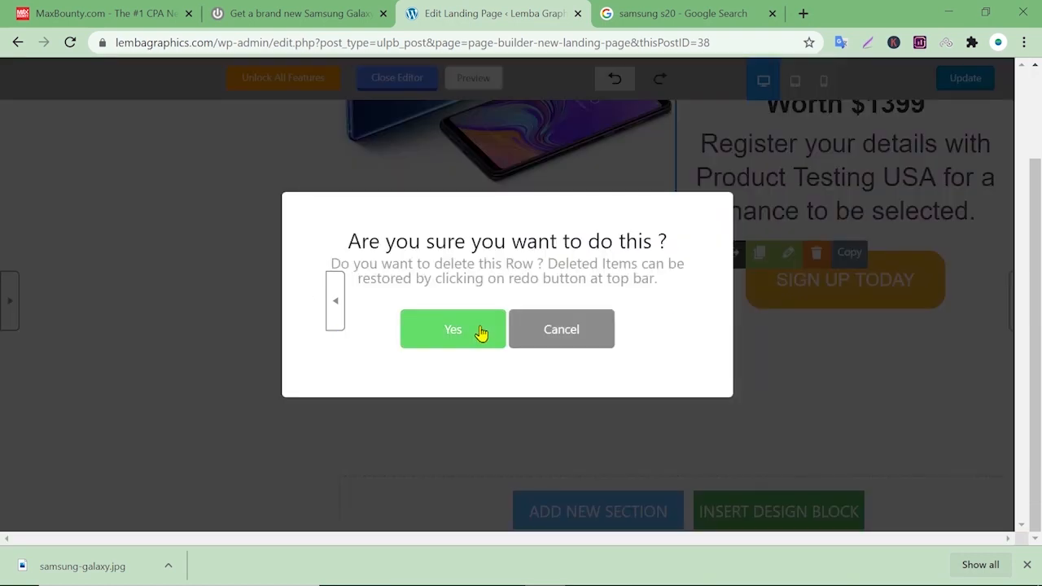
left_click(481, 333)
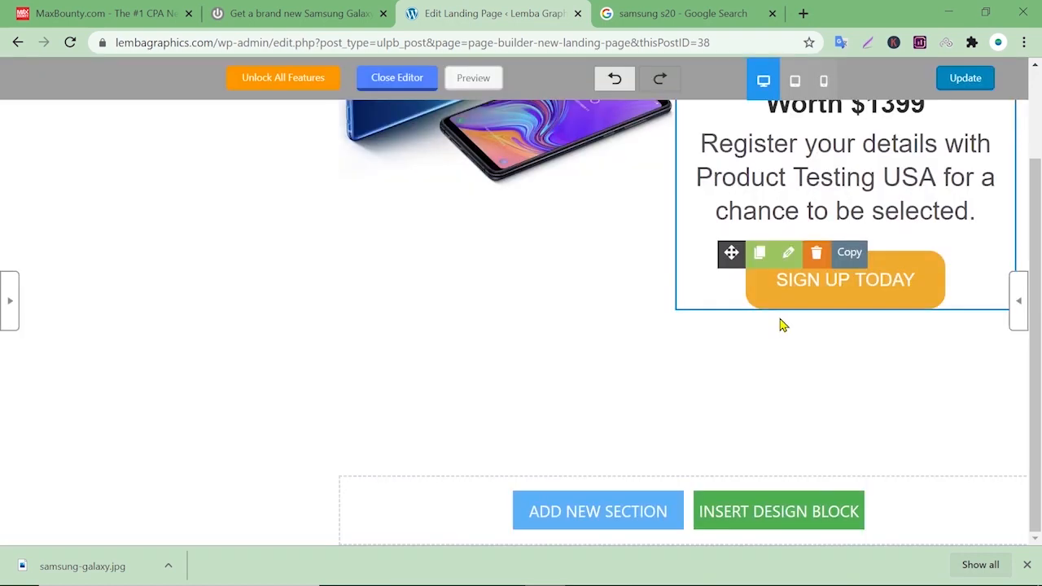
Try right alignment for the sign-up button in the desktop view and return it to Center
left_click(789, 258)
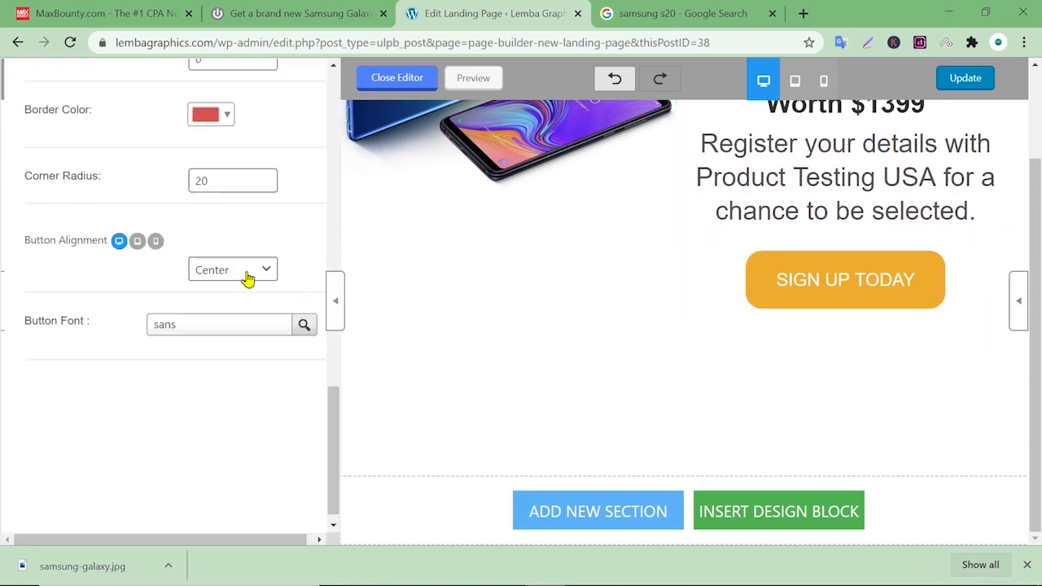
left_click(248, 277)
left_click(233, 320)
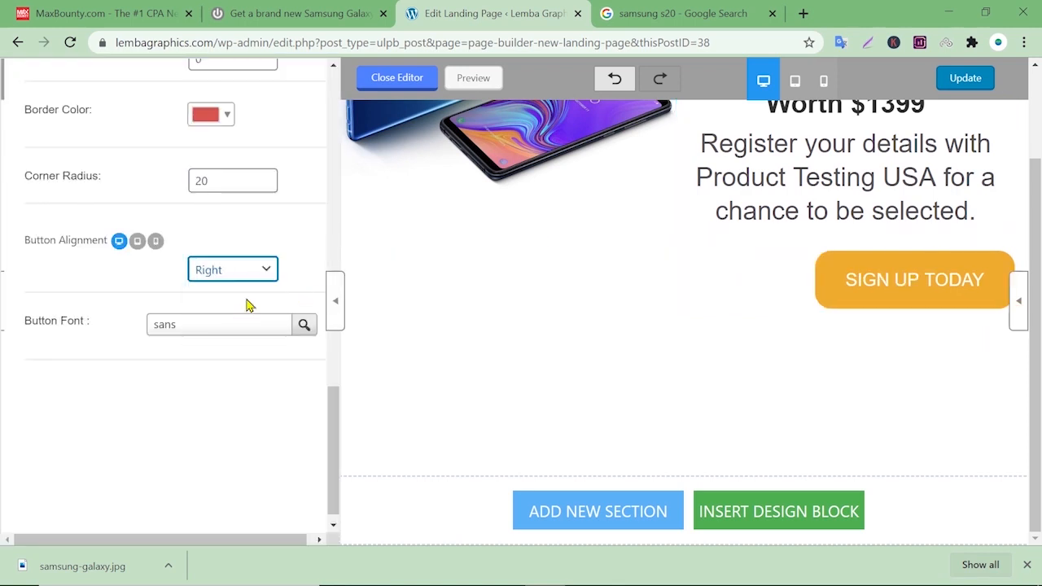
left_click(255, 273)
left_click(230, 336)
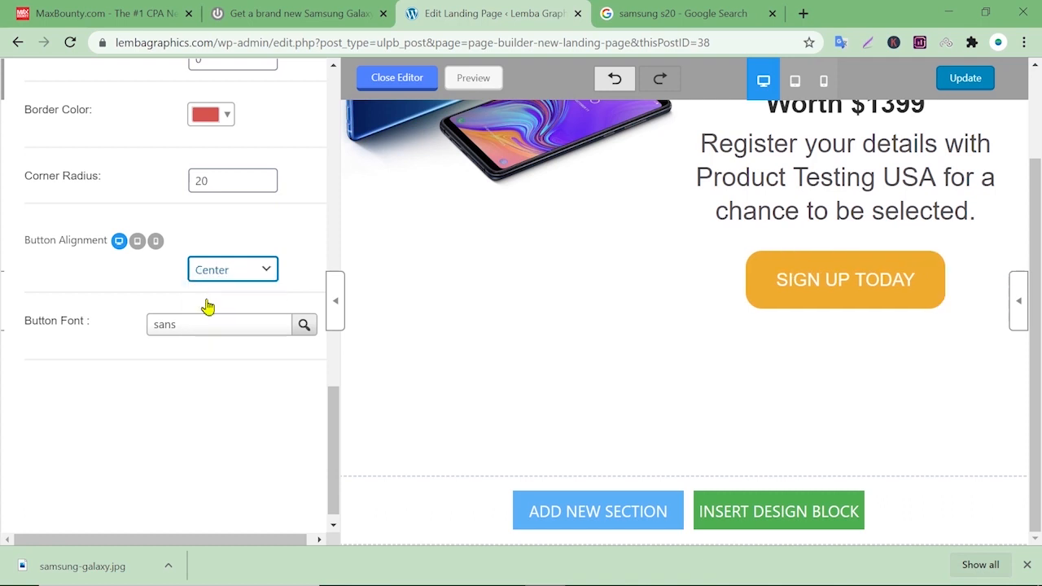
Try the Right and Left alignments for the sign-up button in the mobile view and return it to Center
left_click(156, 241)
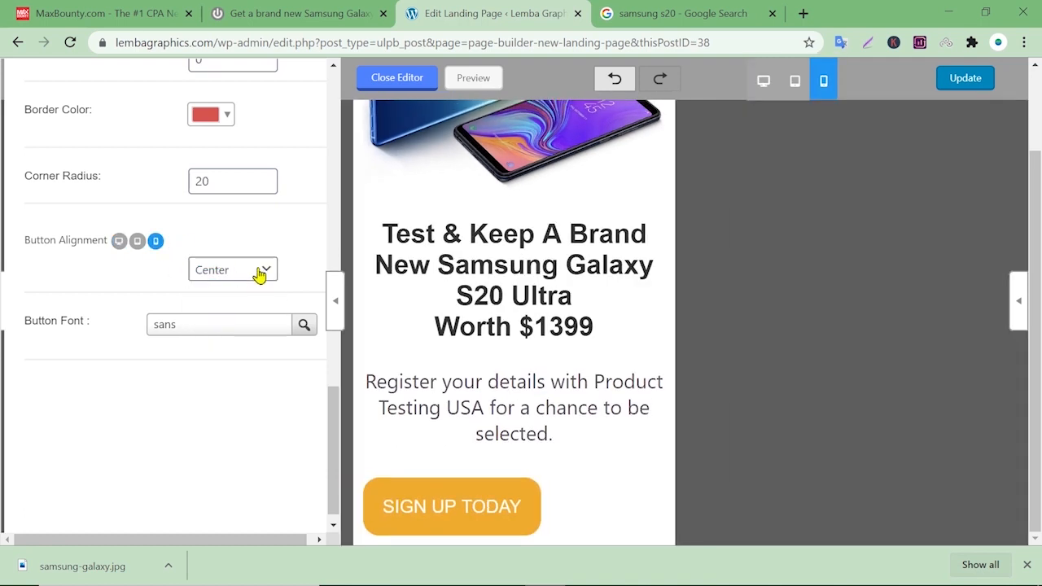
left_click(260, 274)
left_click(230, 326)
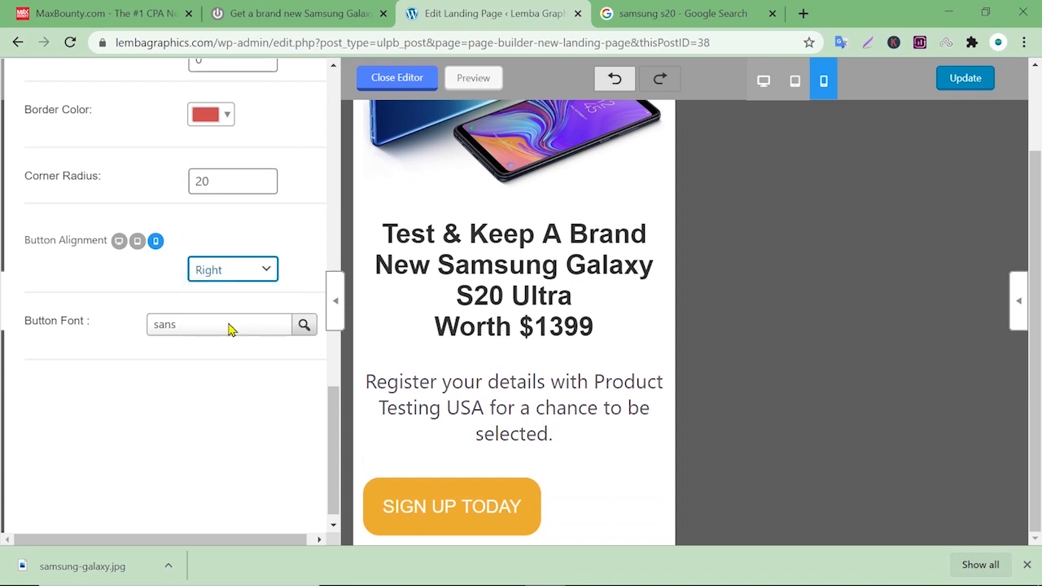
left_click(237, 277)
left_click(234, 293)
left_click(256, 275)
left_click(254, 305)
left_click(252, 275)
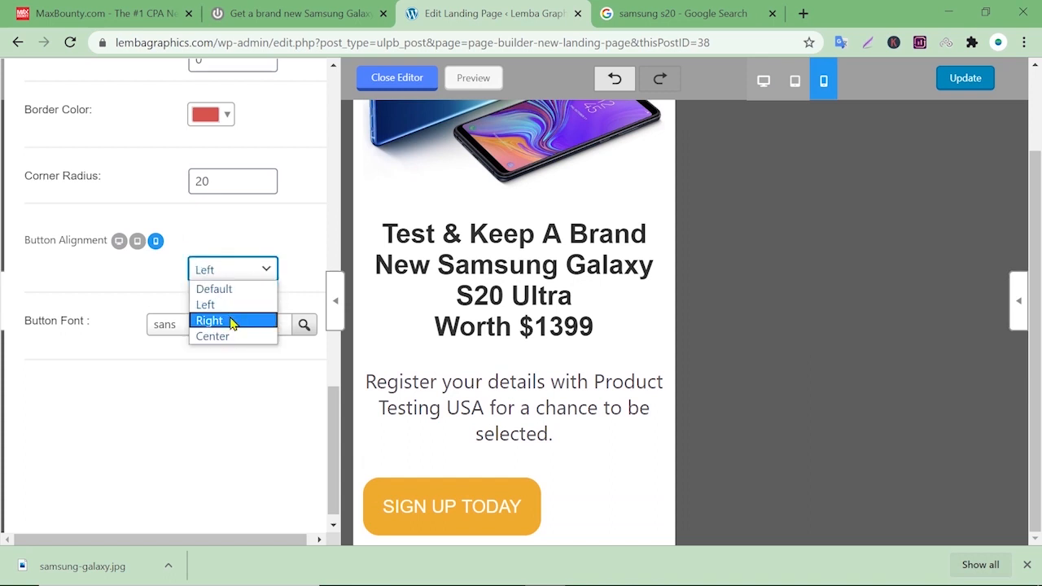
left_click(234, 320)
left_click(252, 275)
left_click(245, 337)
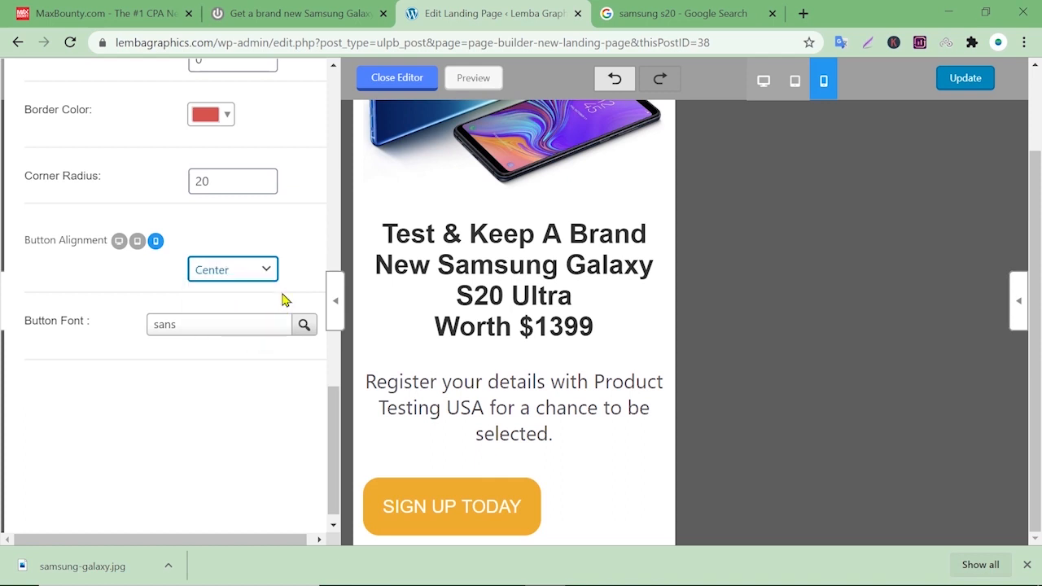
Check the mobile layout, reopen the sign-up button's settings and set its height for the mobile view to 20 px
scroll(521, 244, "down", 1)
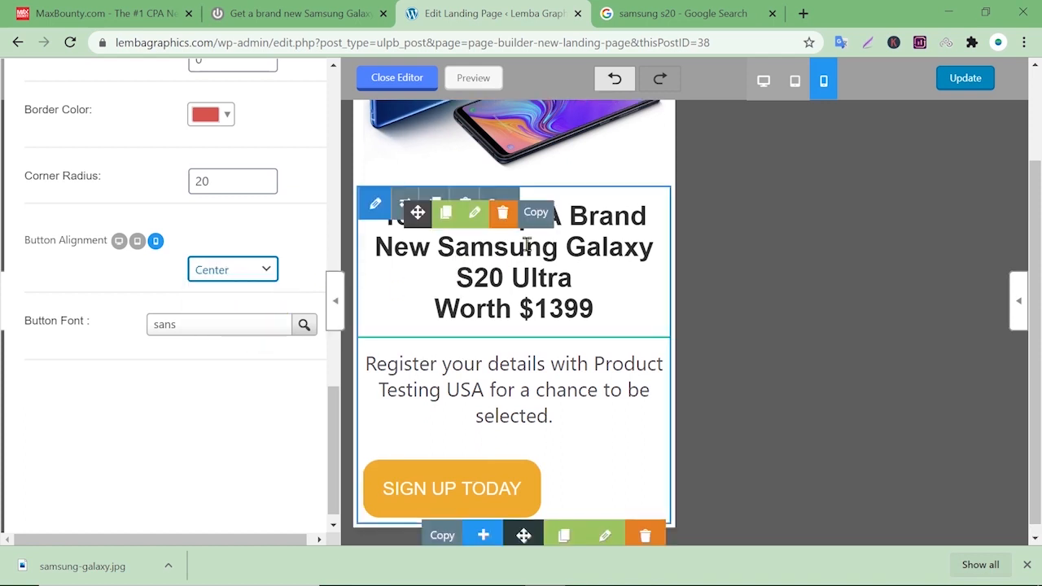
scroll(596, 252, "up", 2)
scroll(602, 244, "down", 2)
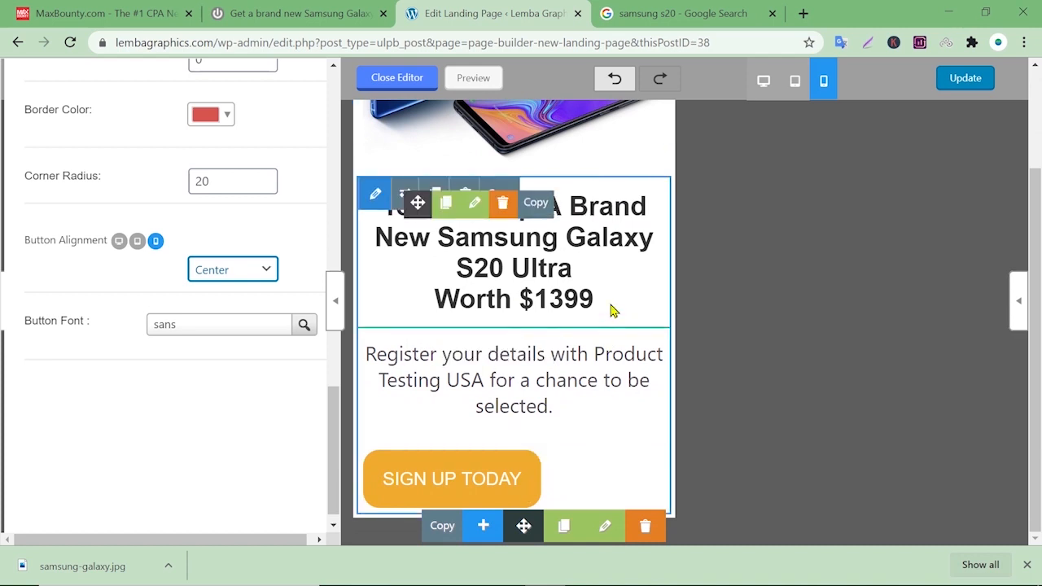
left_click(475, 457)
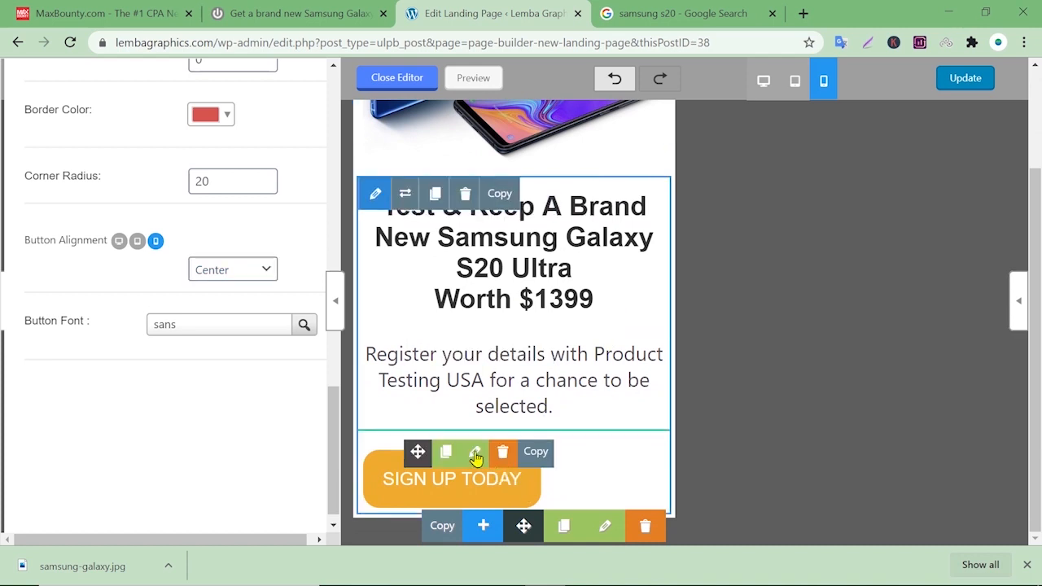
scroll(244, 296, "up", 7)
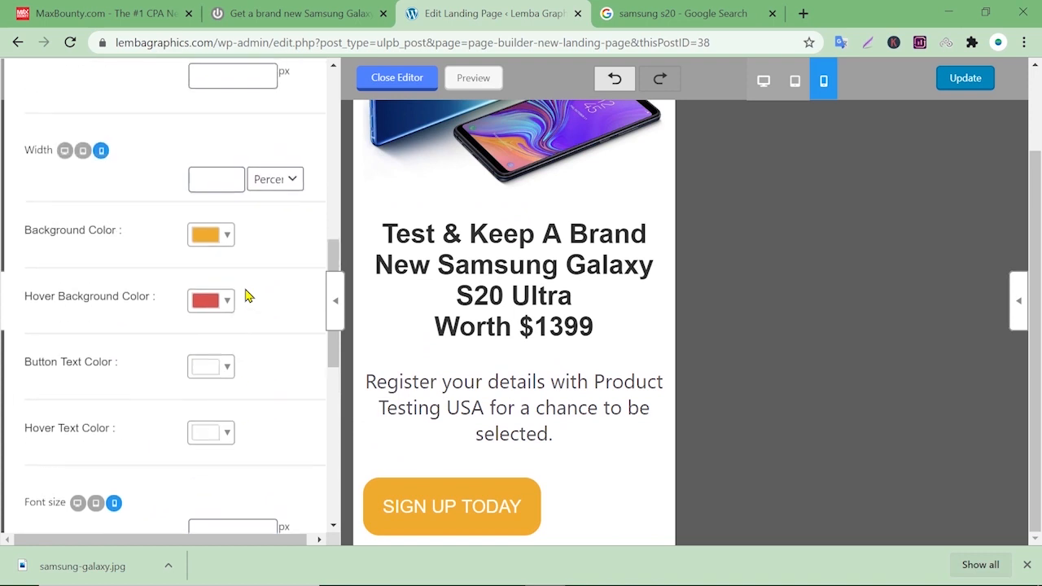
scroll(212, 285, "up", 3)
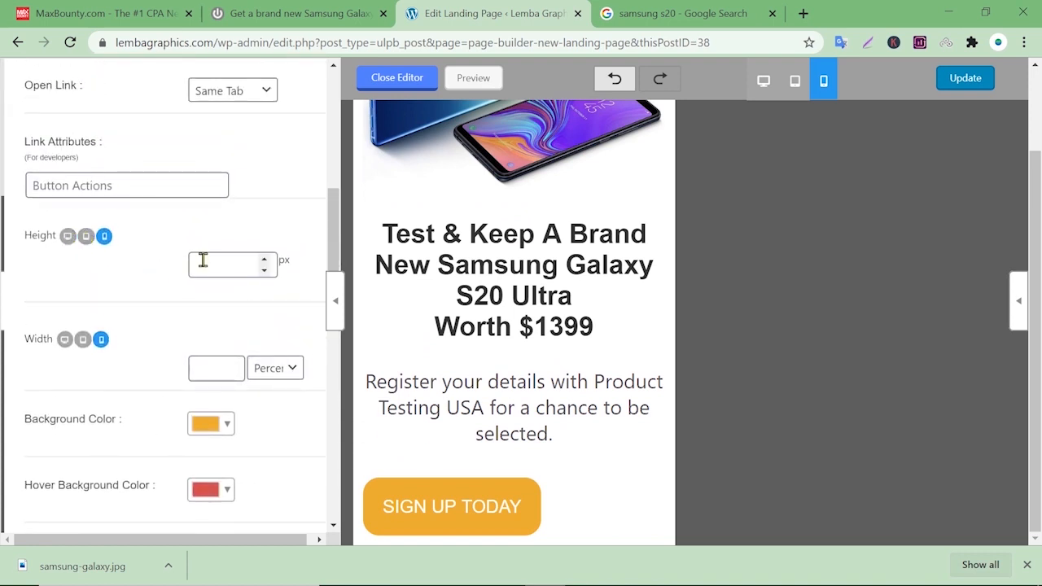
left_click(234, 267)
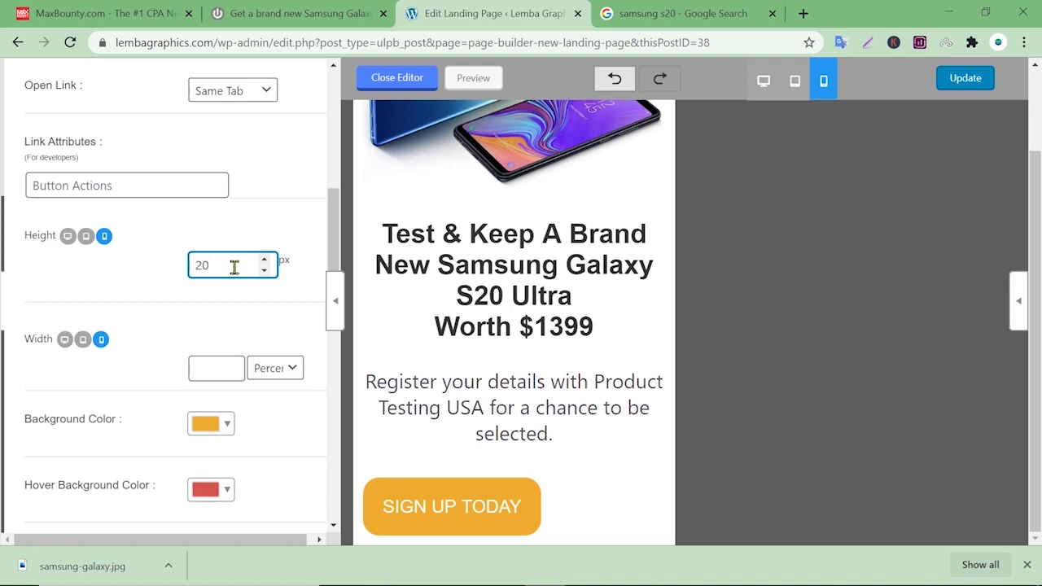
Set the sign-up button's width for the mobile view to 63 percent
left_click(208, 368)
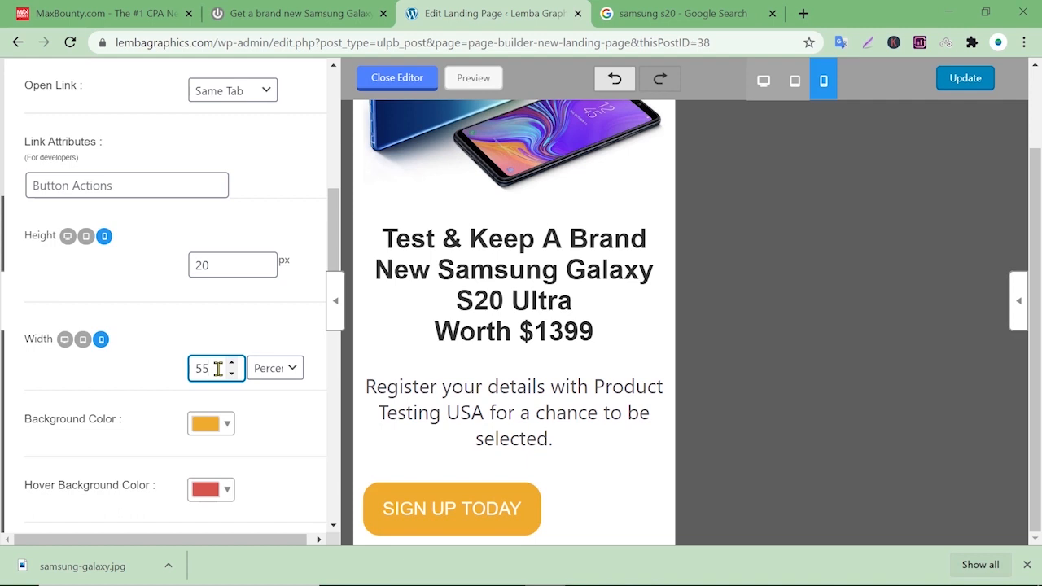
key("Tab")
scroll(269, 323, "down", 1)
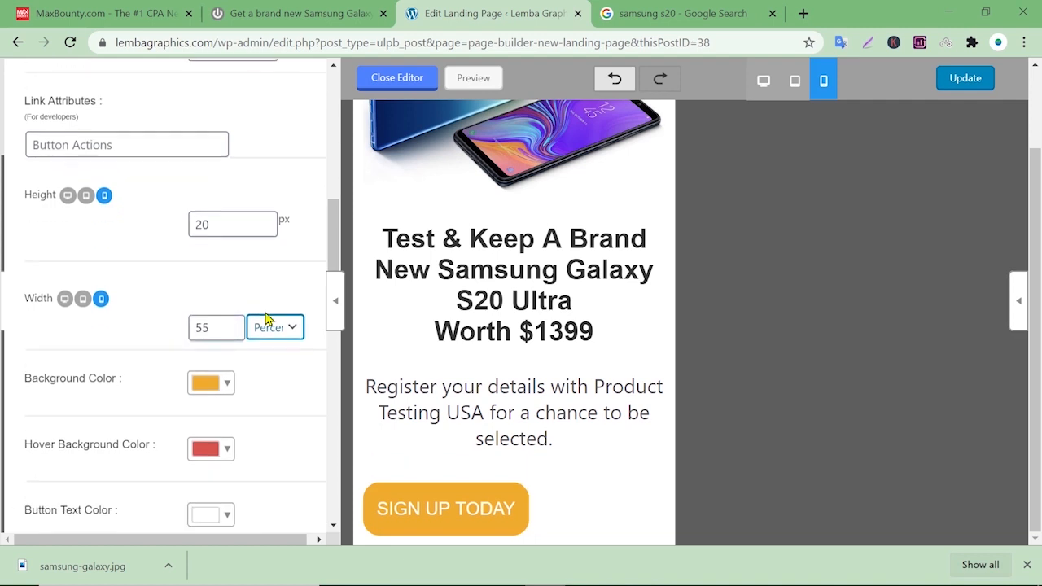
left_click(234, 283)
left_click(234, 283)
left_click(234, 284)
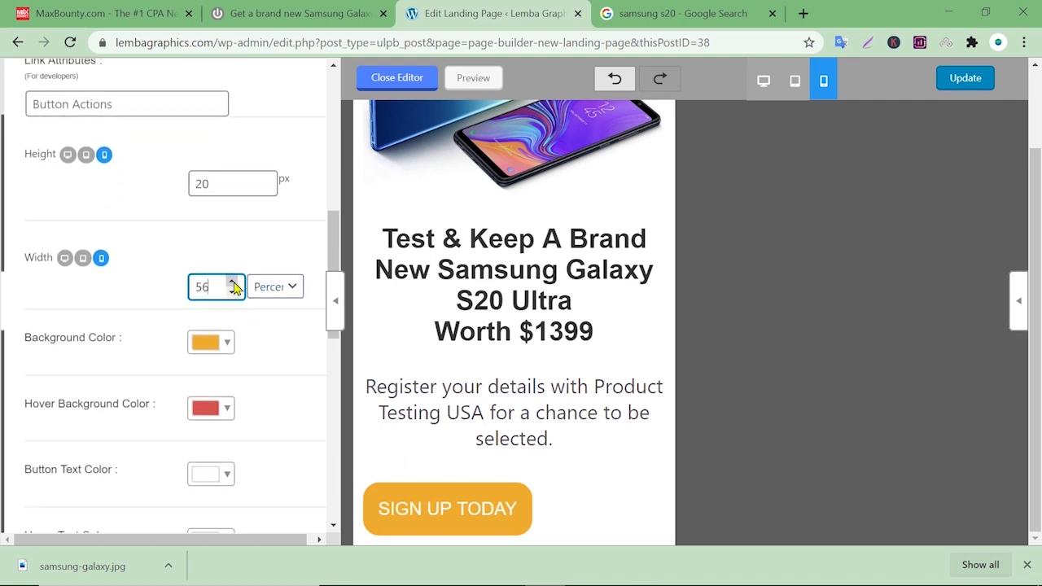
left_click(234, 283)
left_click(233, 283)
left_click(233, 283)
left_click(234, 283)
left_click(234, 284)
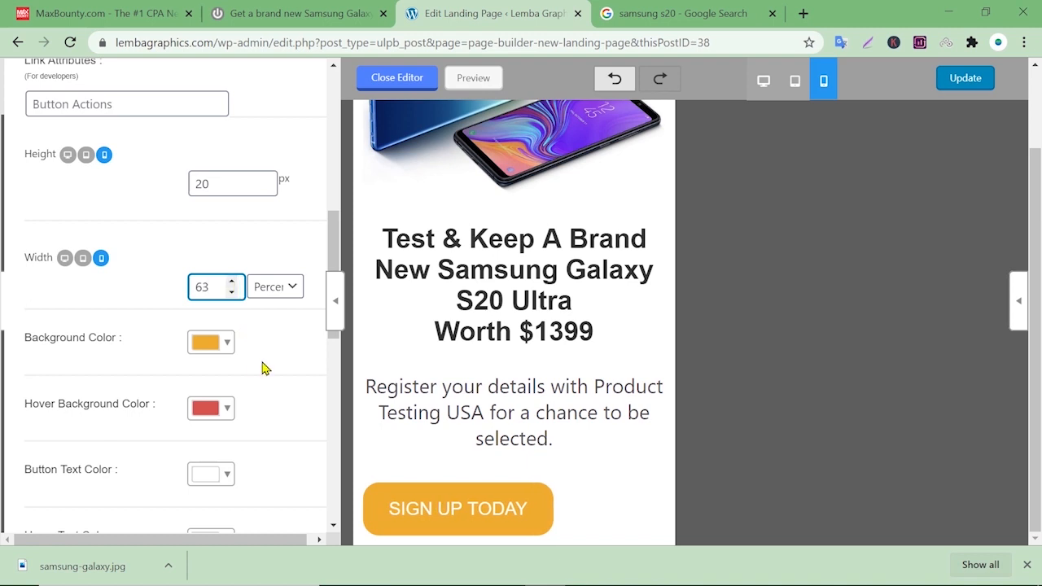
Set the sign-up button's font size for the mobile view to 24 px
scroll(267, 363, "down", 1)
scroll(272, 347, "down", 2)
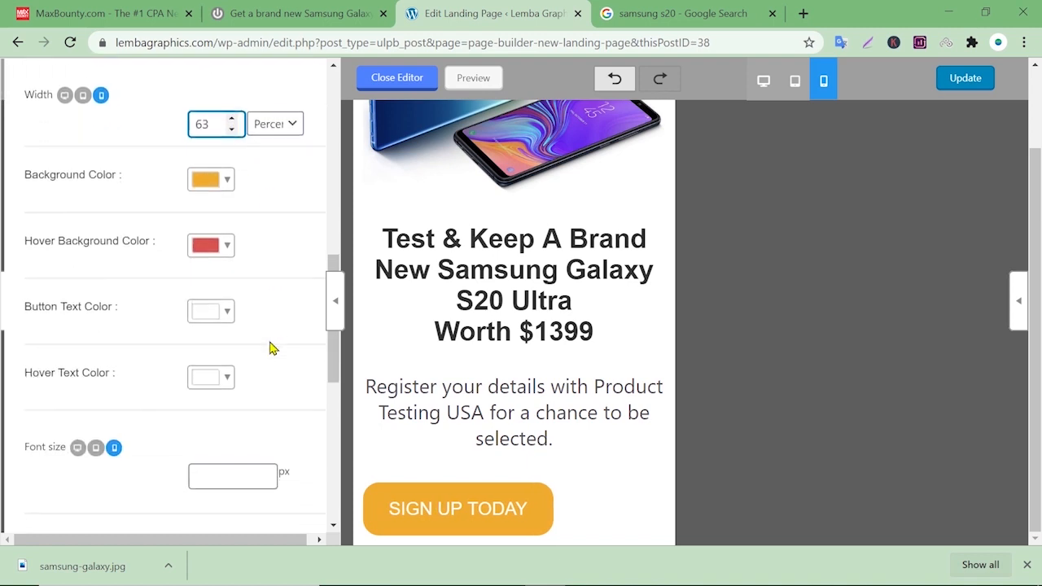
left_click(225, 370)
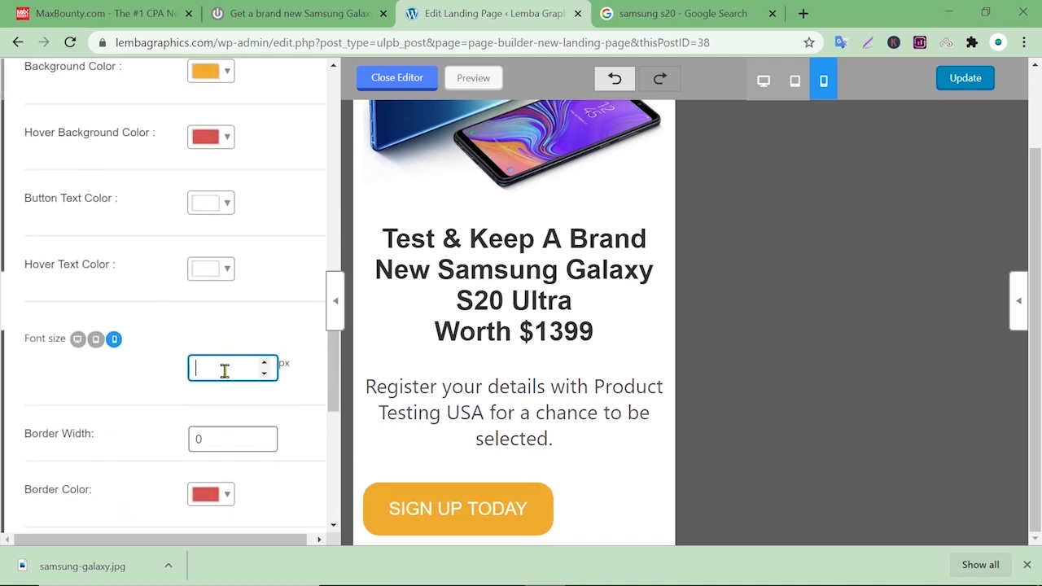
type("20")
key("Tab")
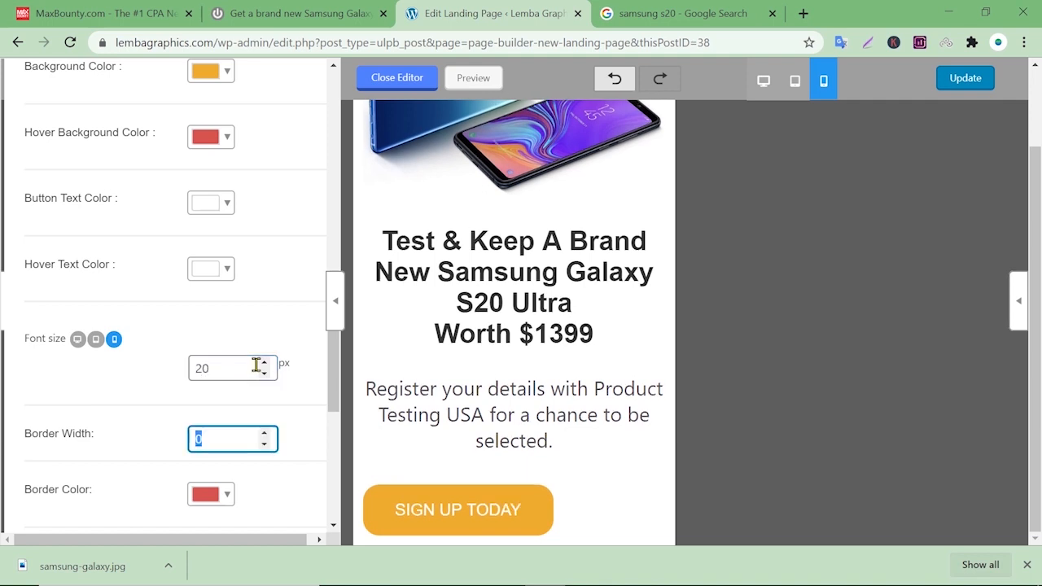
left_click(264, 364)
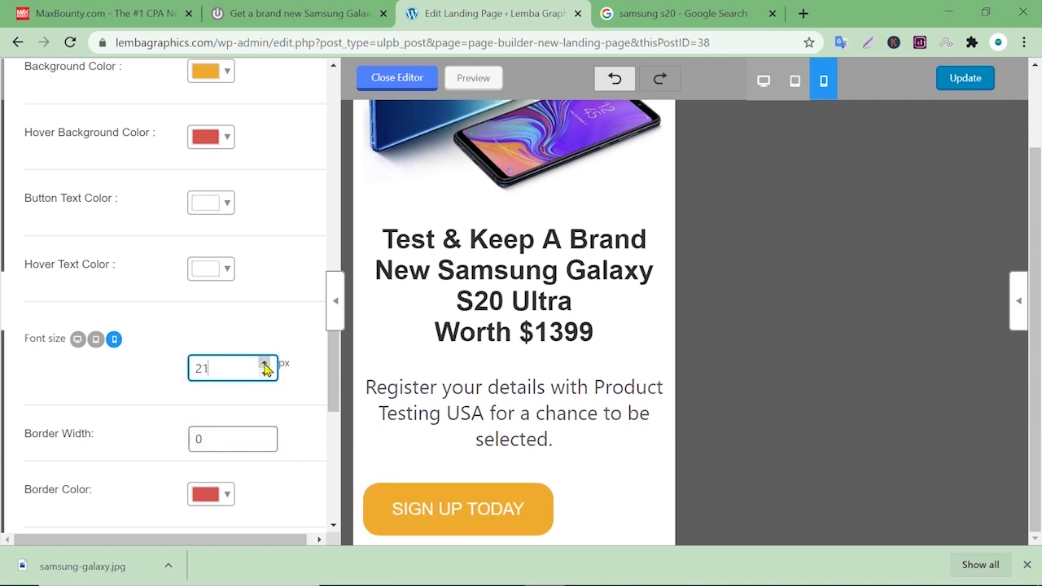
left_click(263, 364)
left_click(264, 364)
left_click(264, 364)
Try the Left alignment for the sign-up button in the mobile view and return it to Center
scroll(290, 351, "down", 1)
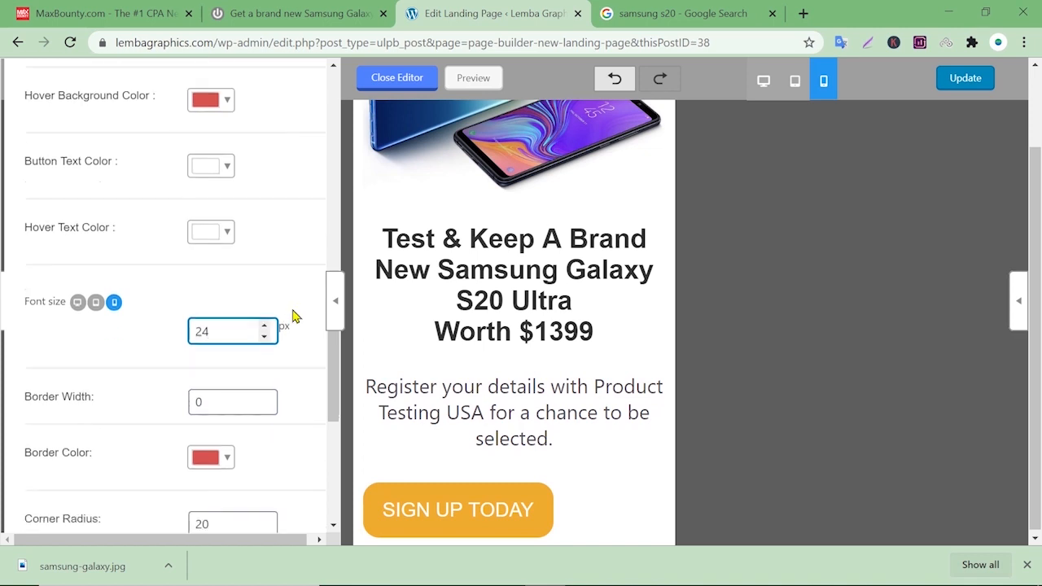
scroll(302, 396, "down", 1)
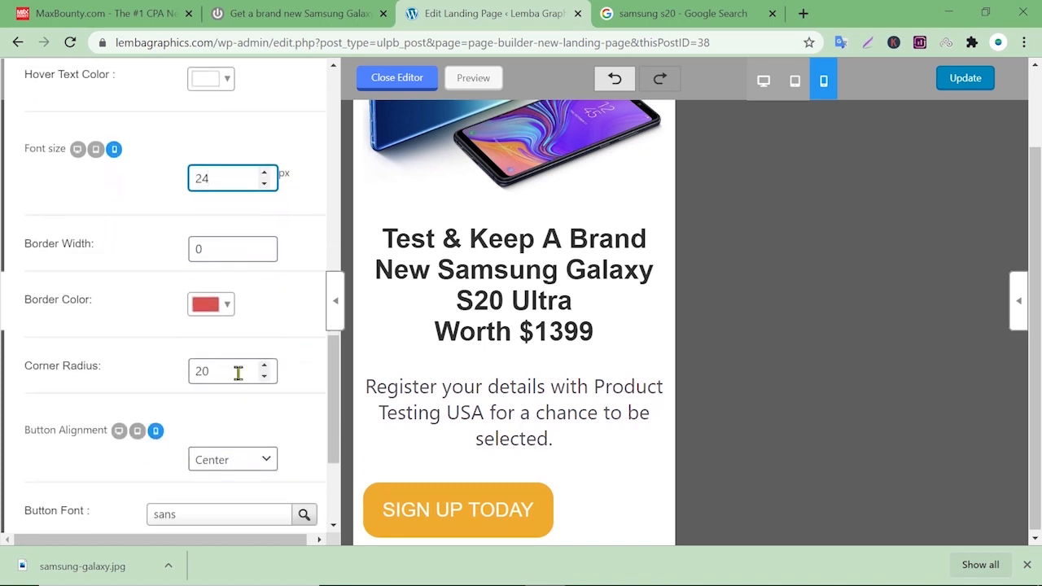
scroll(260, 328, "down", 1)
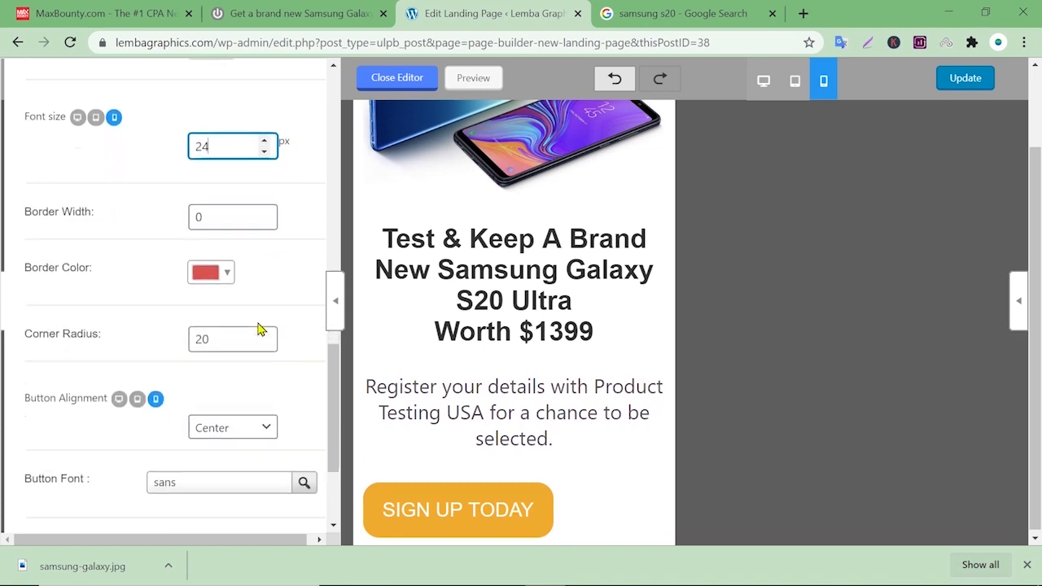
left_click(256, 351)
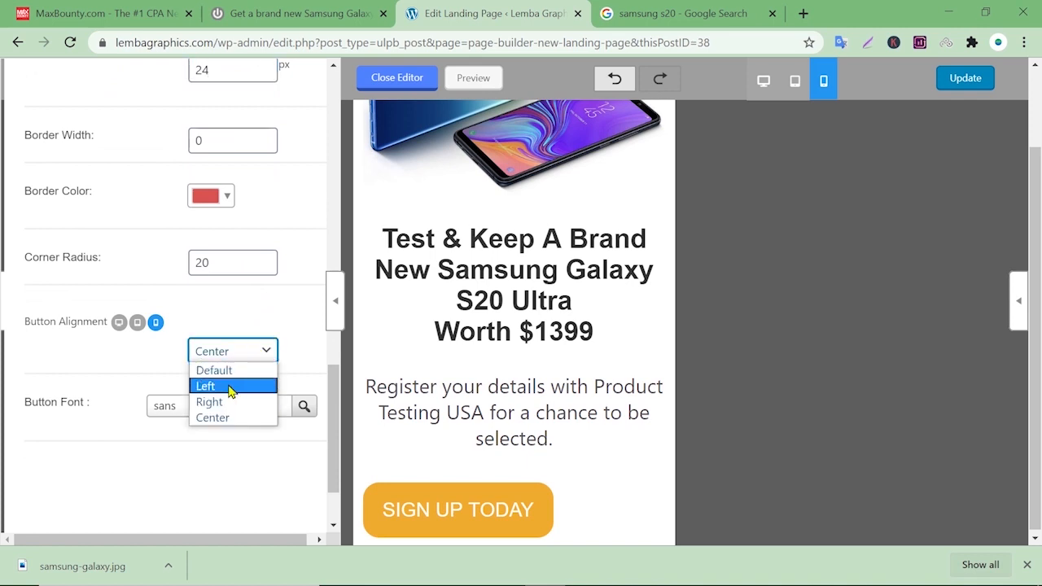
left_click(232, 388)
left_click(249, 355)
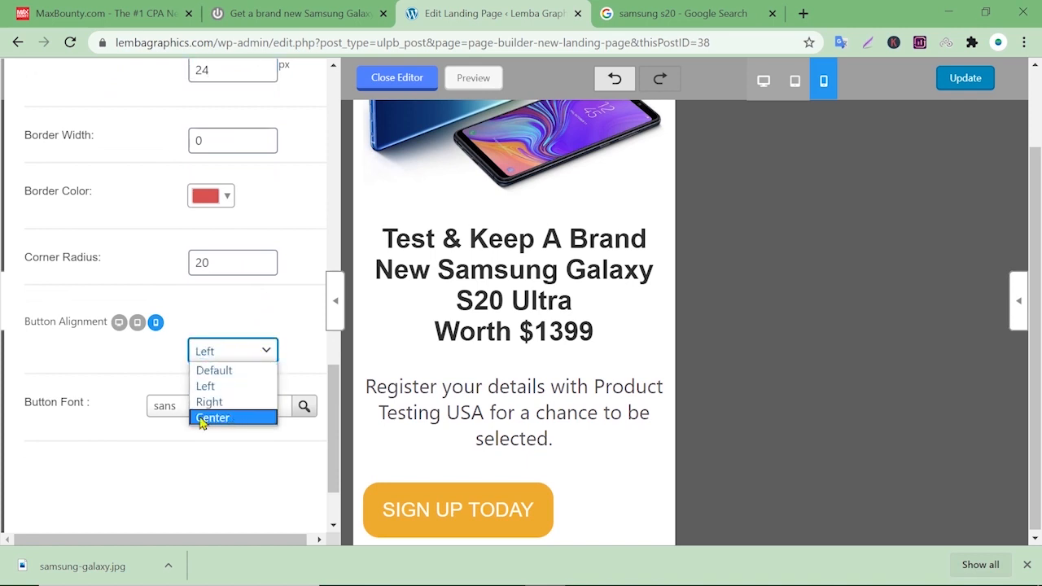
left_click(266, 418)
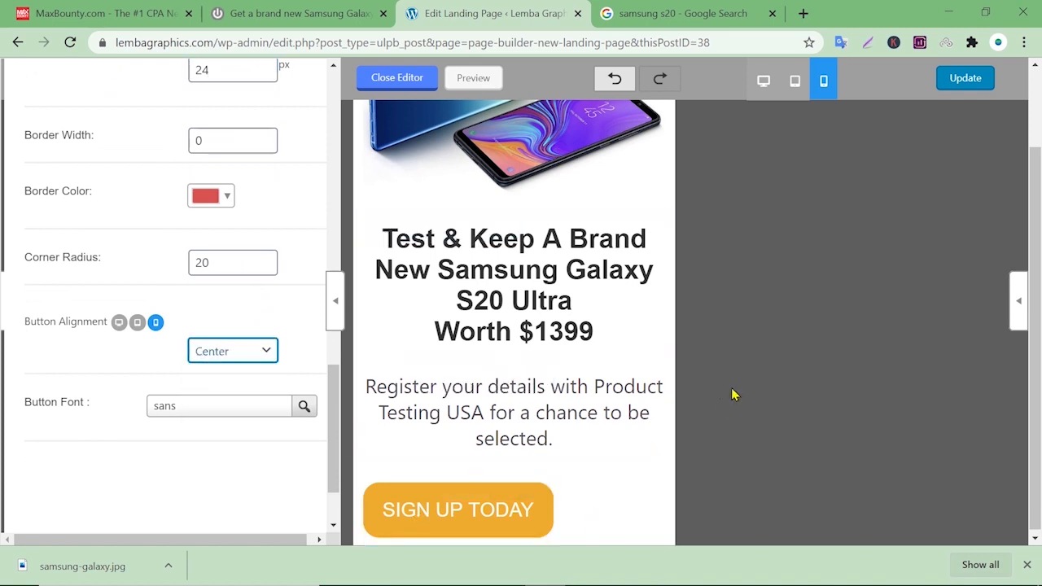
Collapse the sign-up button's settings and save the landing page with the mobile changes
scroll(732, 393, "up", 1)
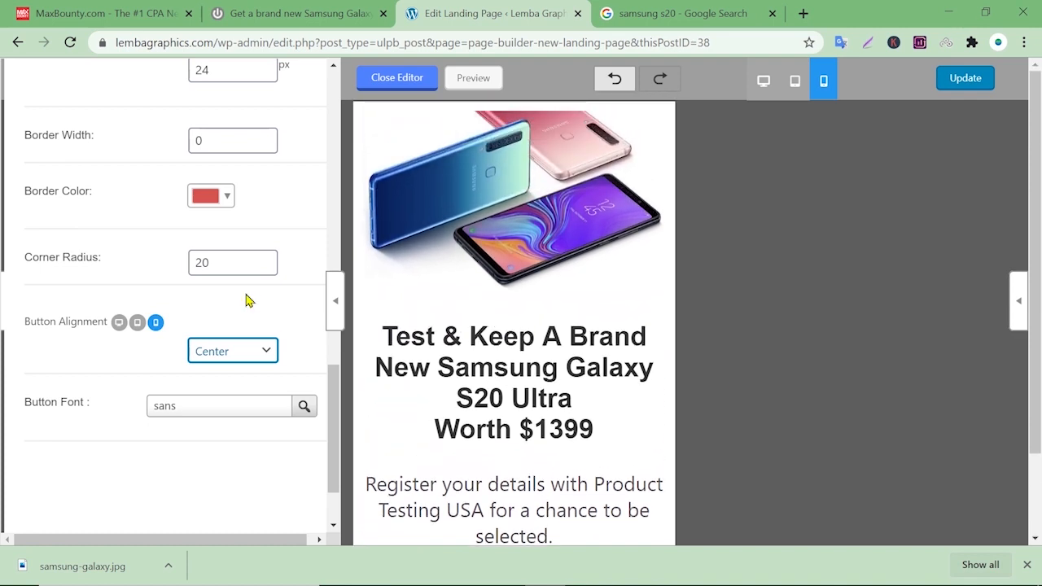
left_click(335, 298)
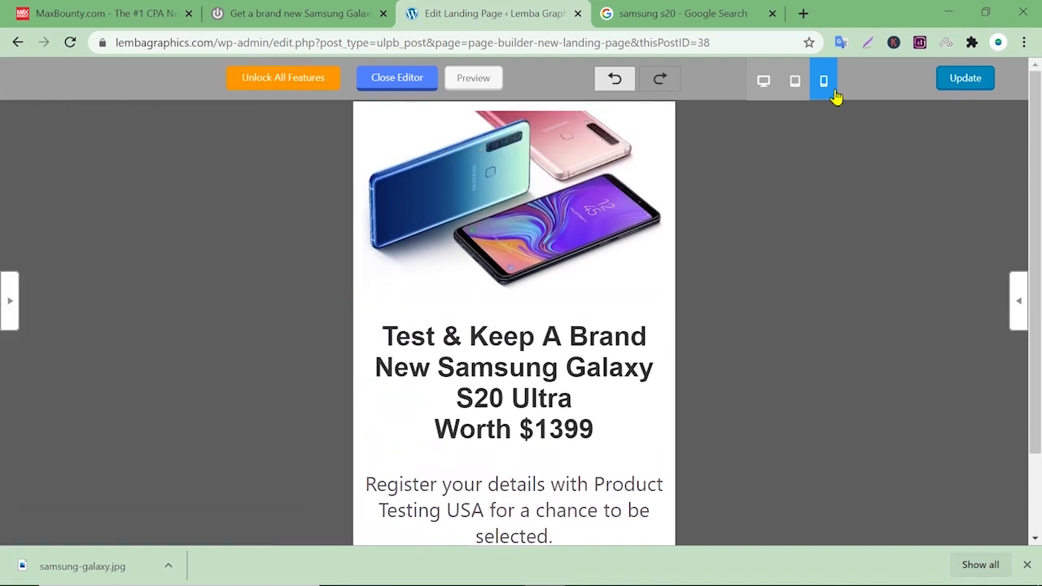
left_click(967, 81)
Switch to the desktop view and check the layout of the picture, headline, text and sign-up button
left_click(764, 84)
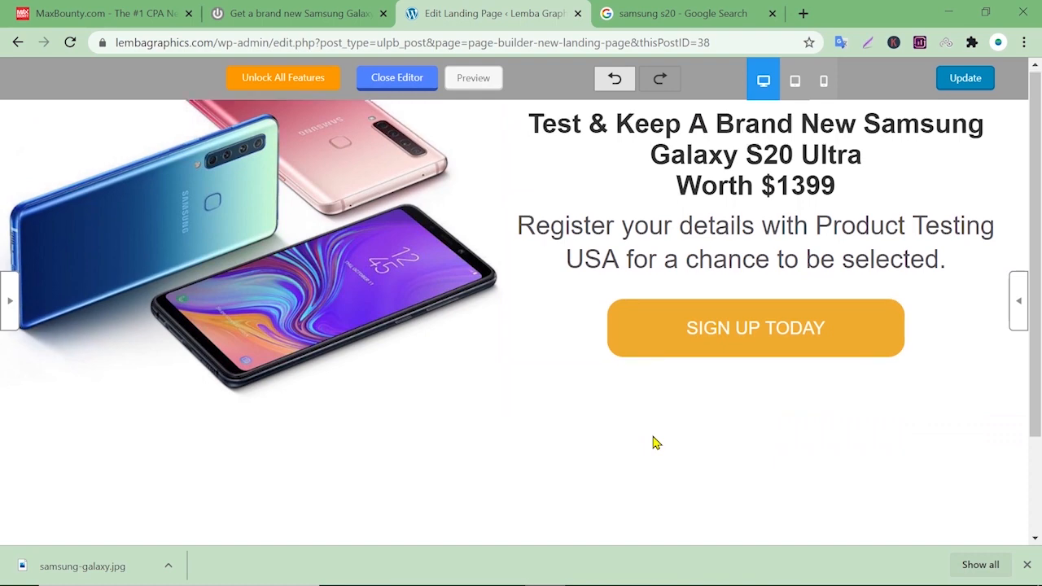
scroll(656, 443, "down", 2)
scroll(656, 443, "up", 2)
scroll(656, 443, "down", 2)
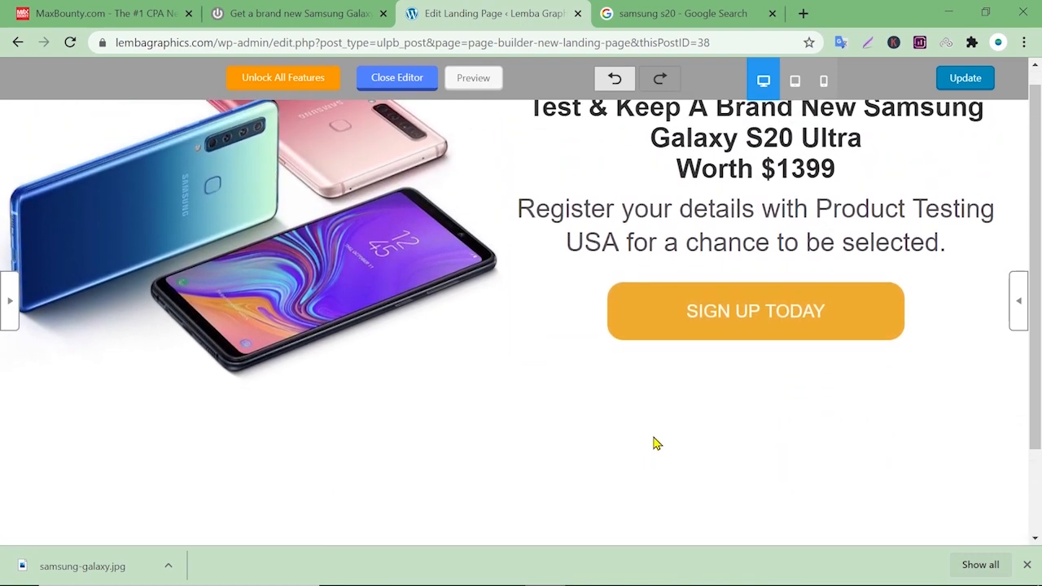
scroll(654, 443, "up", 2)
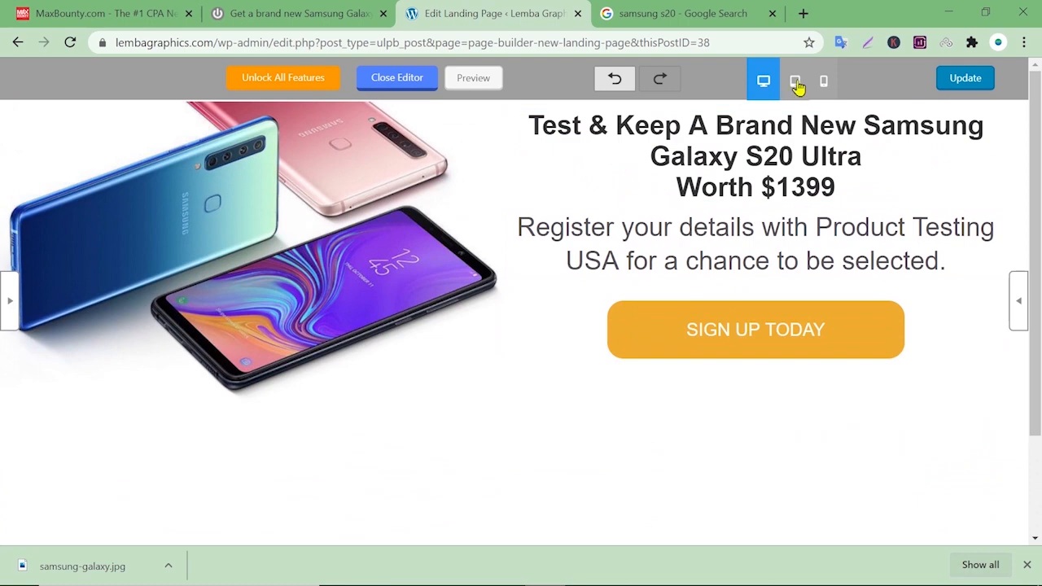
Switch to the tablet view, open the sign-up button's settings and set its alignment to Center
left_click(796, 82)
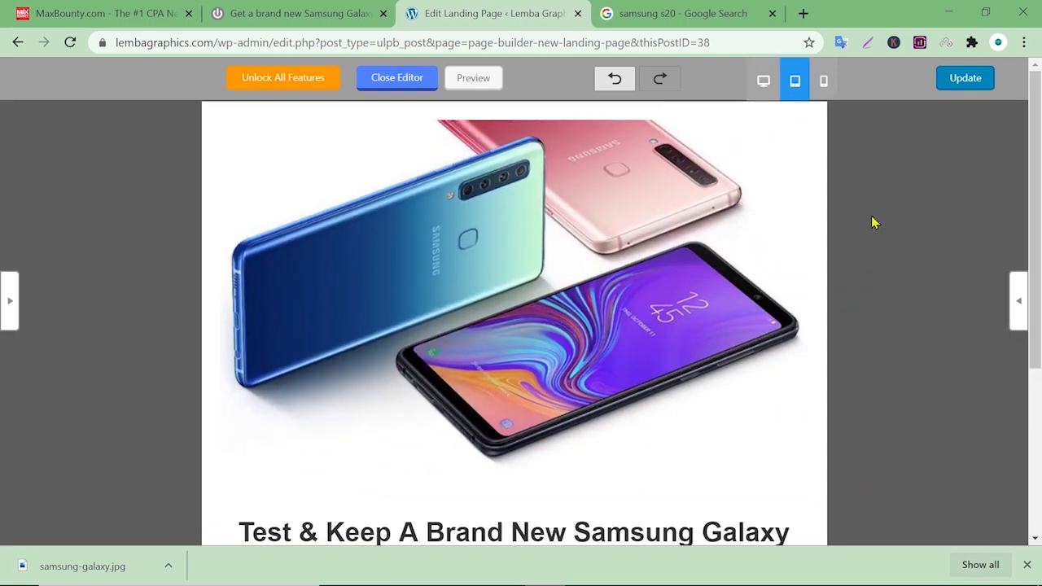
scroll(872, 223, "down", 1)
scroll(872, 222, "down", 2)
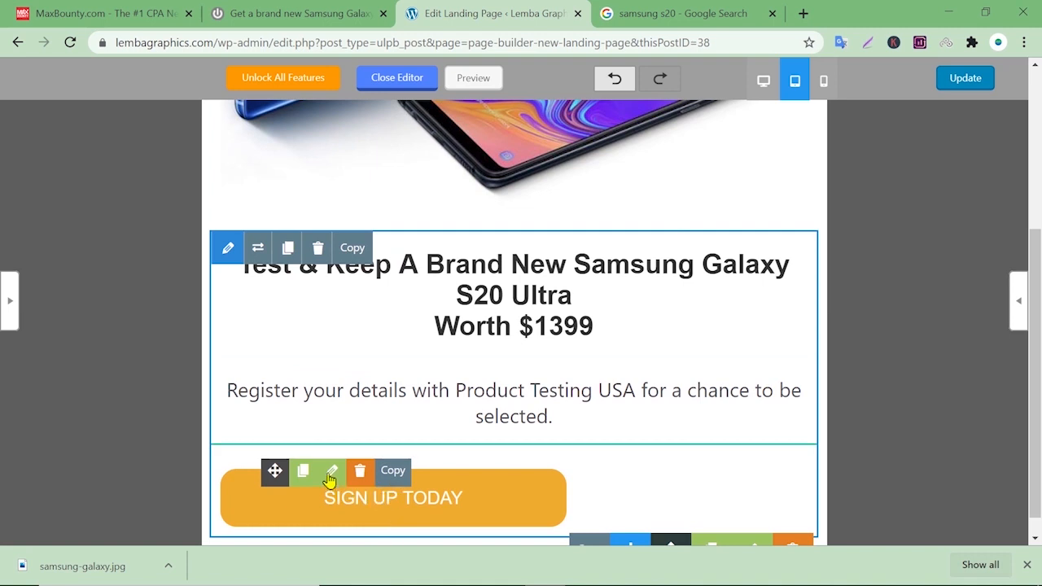
left_click(331, 478)
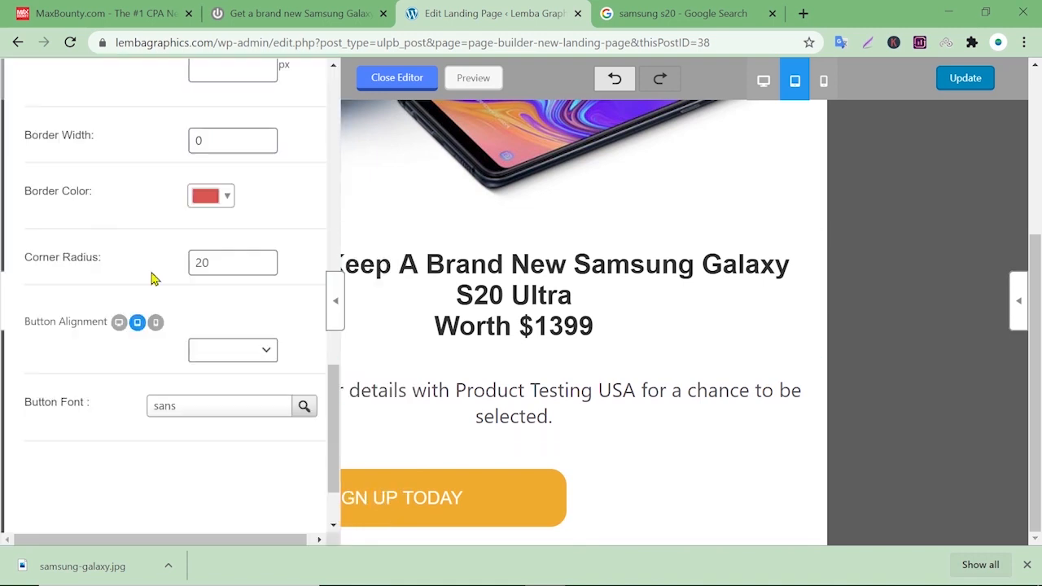
left_click(254, 361)
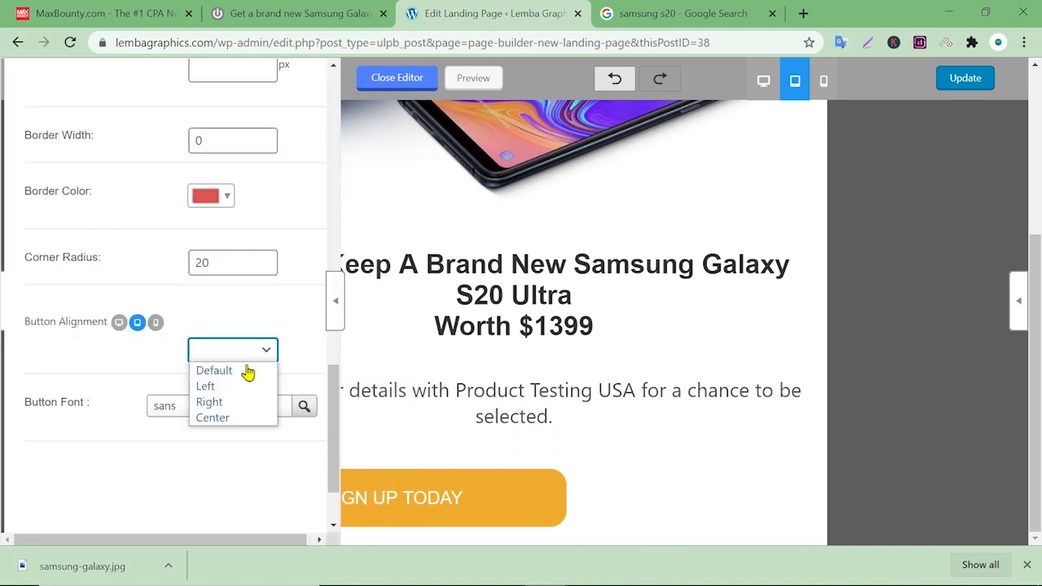
left_click(238, 419)
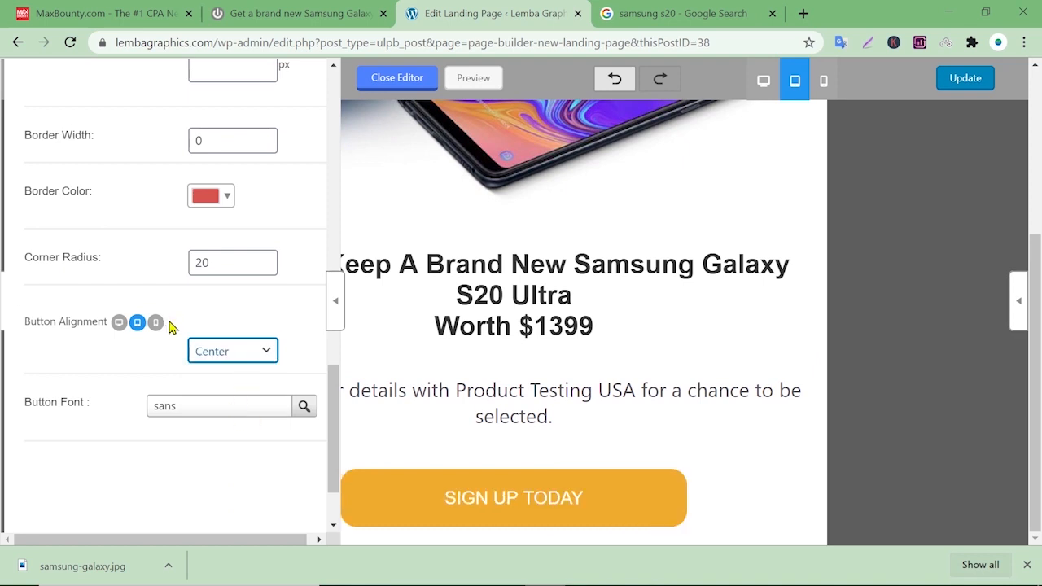
Set the sign-up button's height for the tablet view to 22 px
scroll(256, 290, "up", 3)
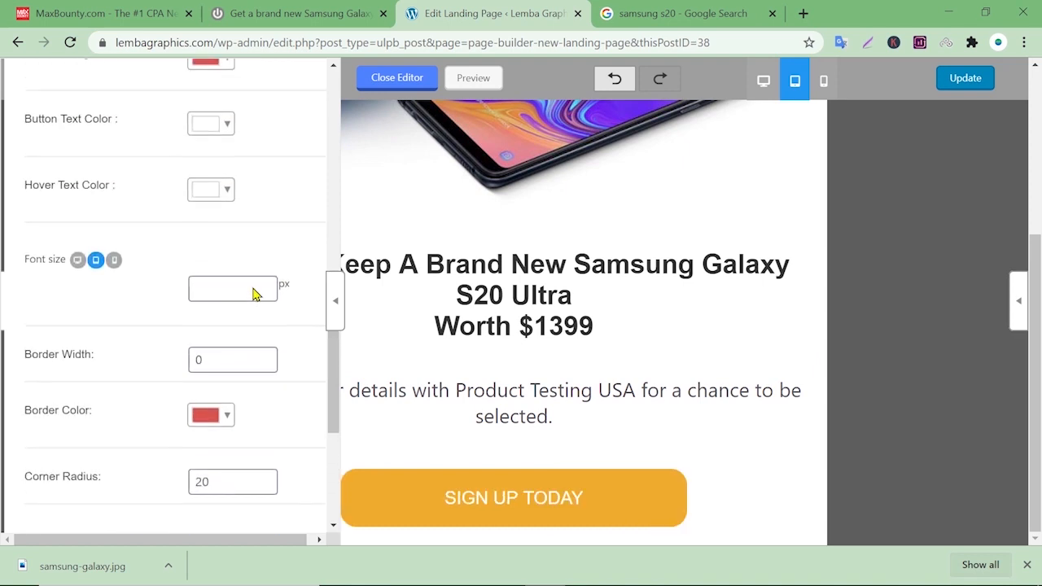
scroll(252, 293, "up", 5)
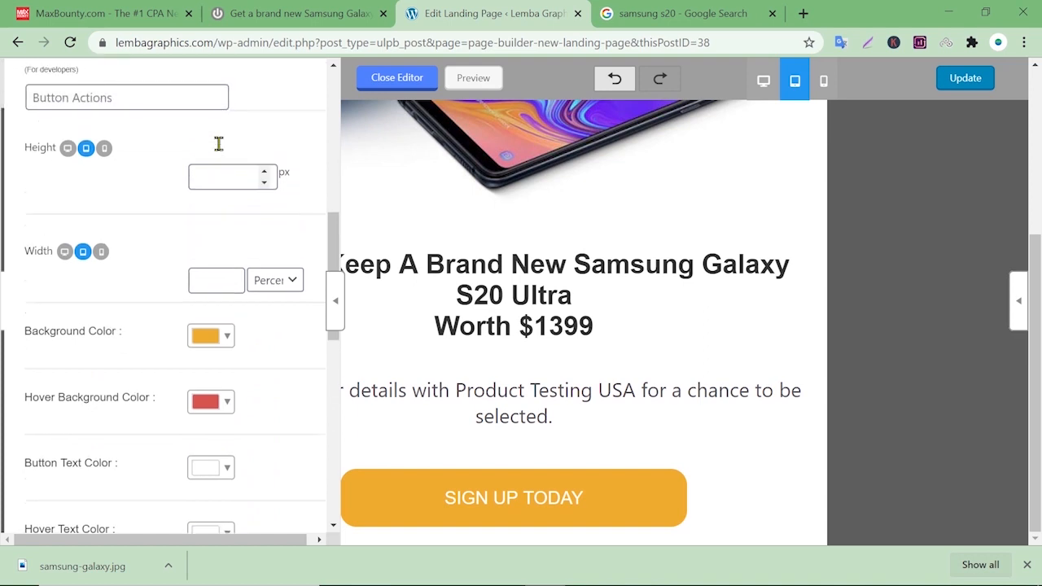
left_click(227, 186)
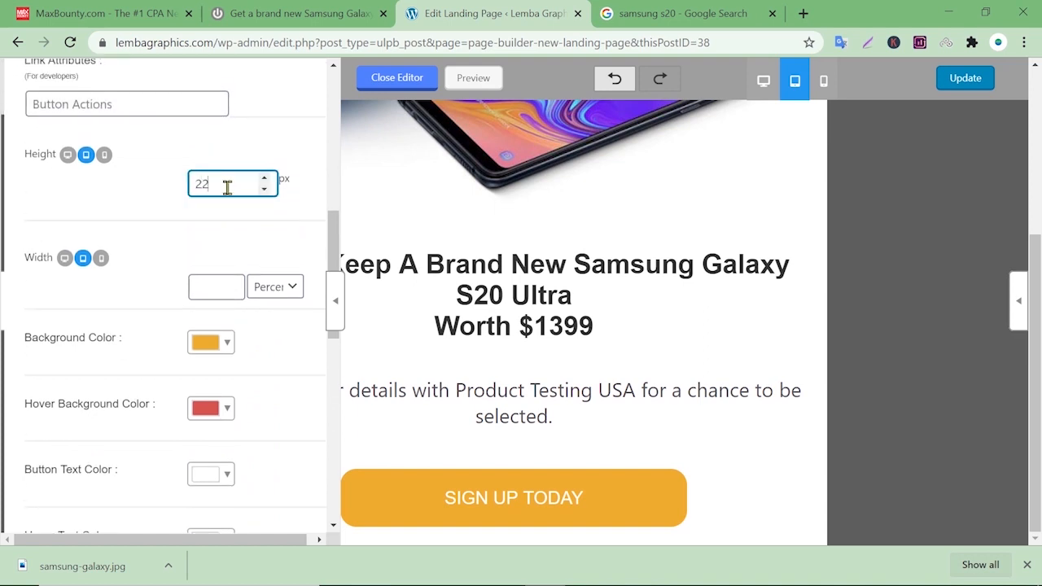
key("Tab")
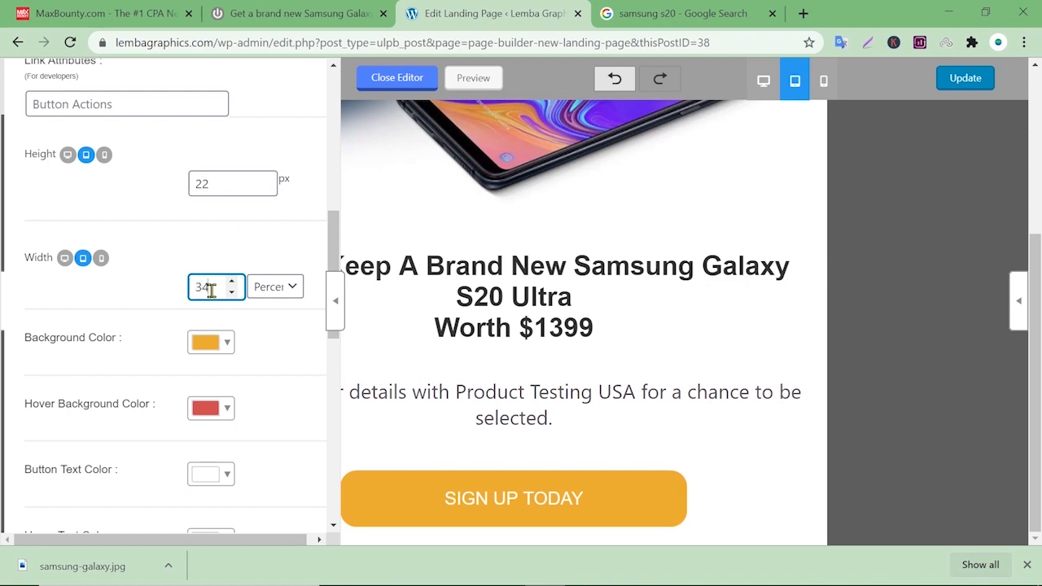
Set the sign-up button's width for the tablet view to 36 percent
key("Tab")
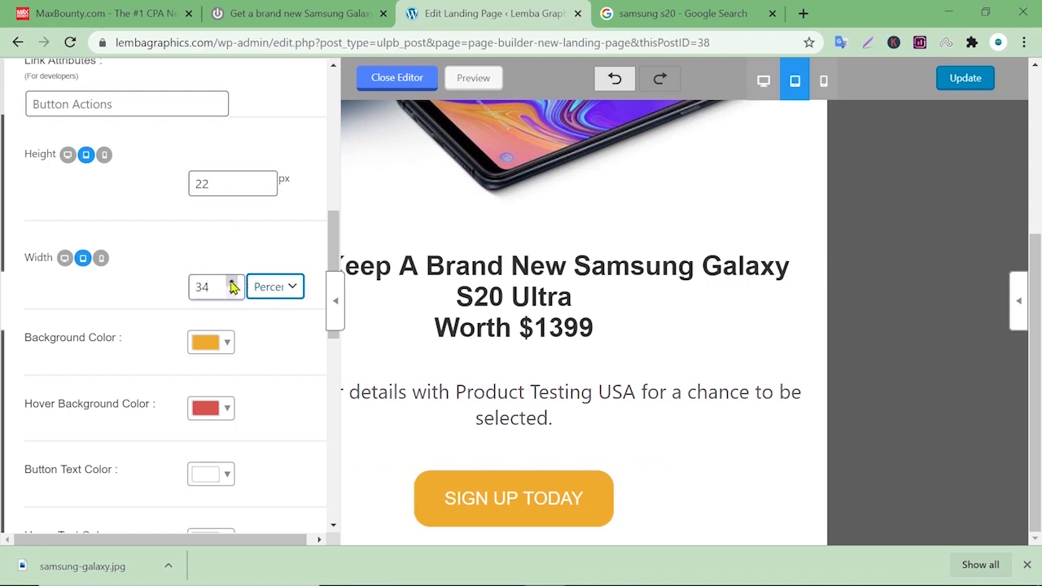
left_click(232, 281)
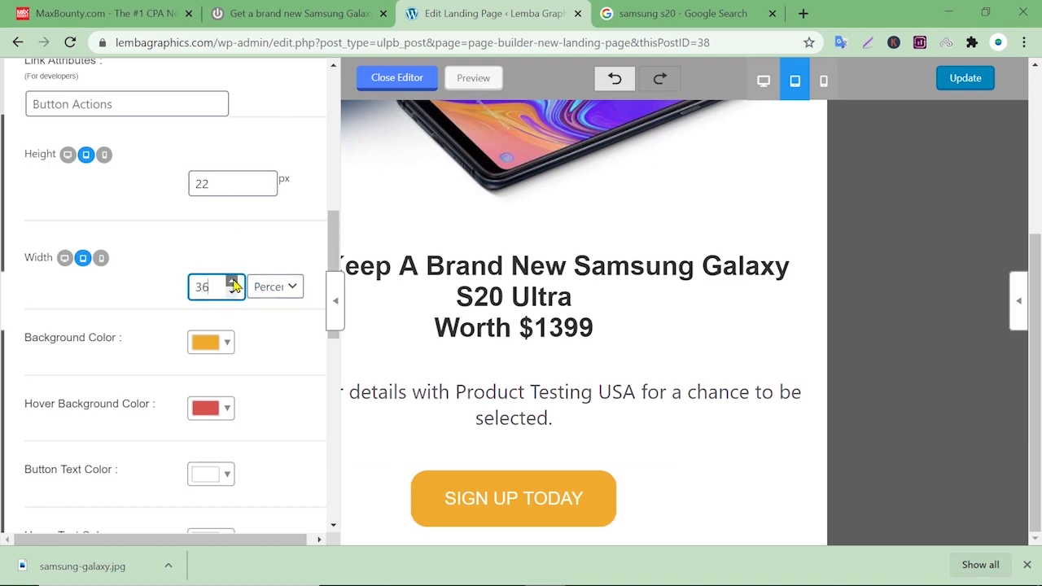
left_click(232, 281)
left_click(233, 282)
left_click(232, 281)
left_click(232, 294)
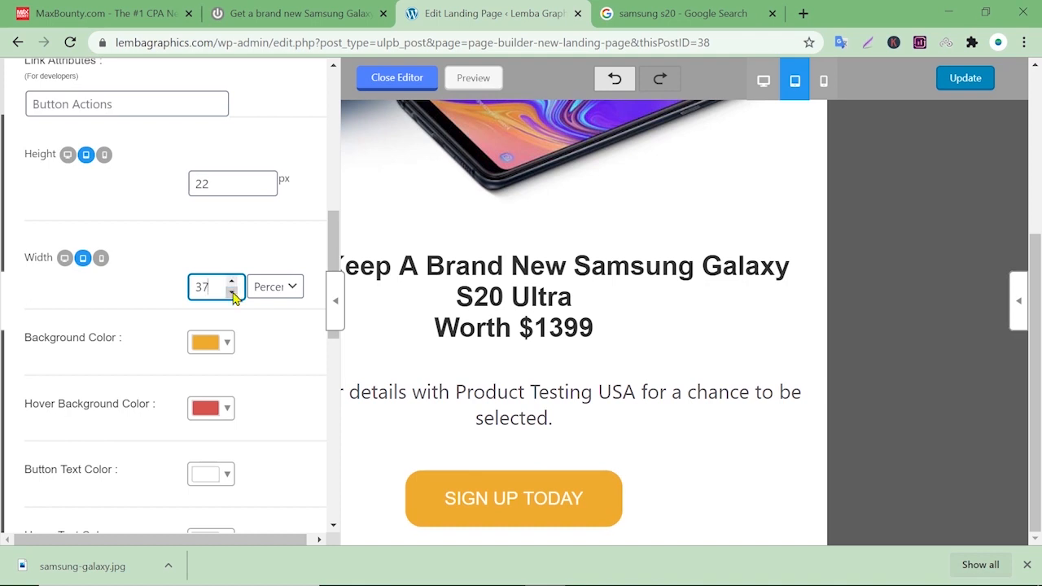
left_click(232, 293)
Set the sign-up button's font size for the tablet view to 22 px
scroll(281, 261, "down", 1)
scroll(281, 260, "down", 5)
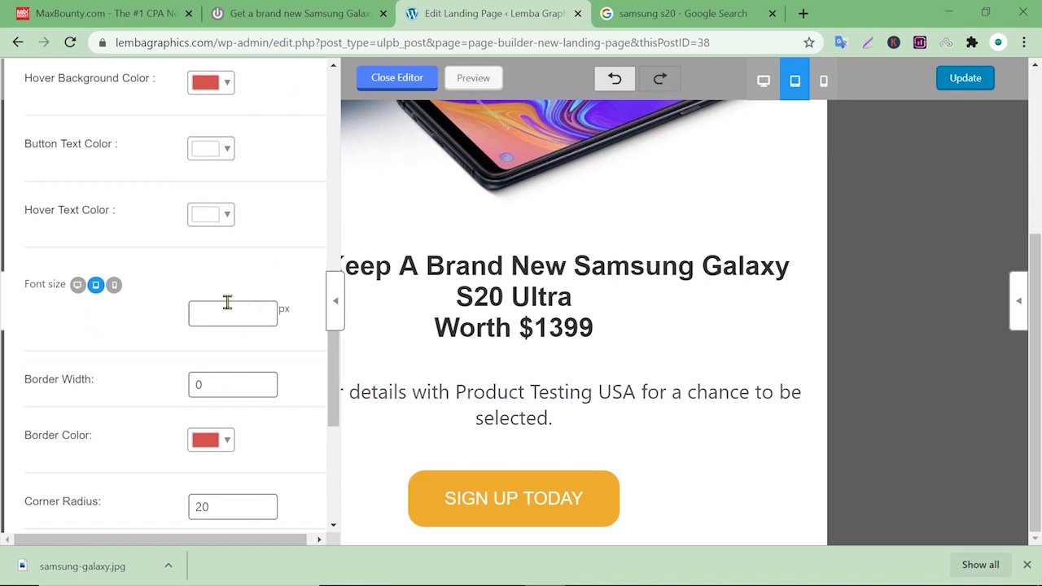
left_click(222, 310)
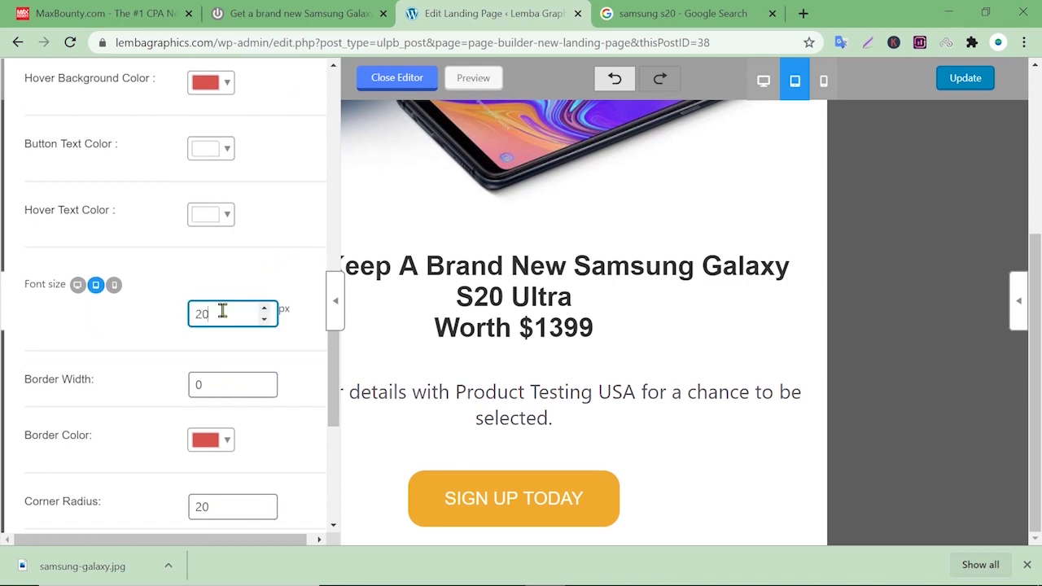
key("Tab")
left_click(214, 309)
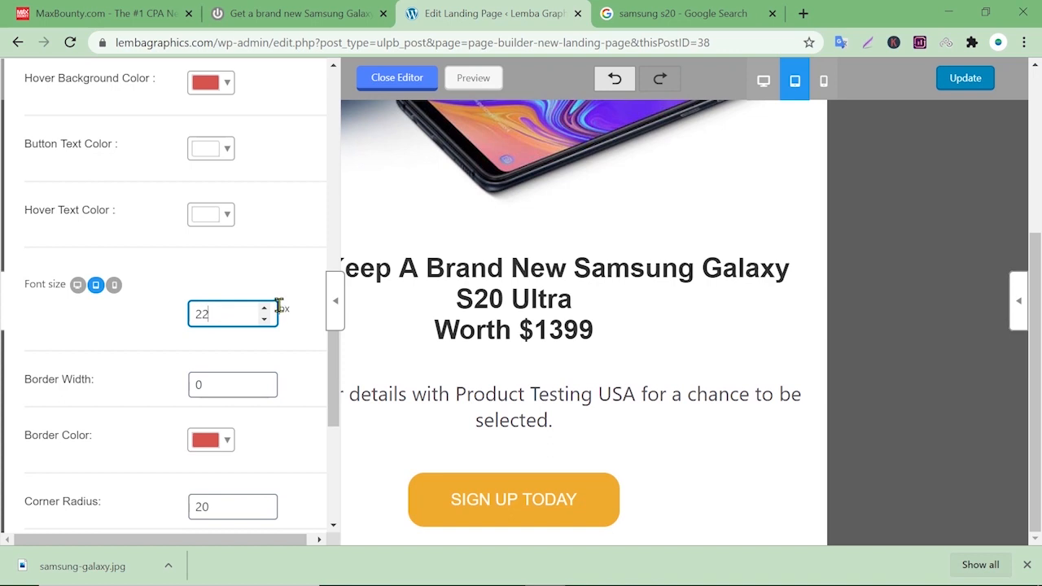
key("Tab")
scroll(296, 307, "down", 2)
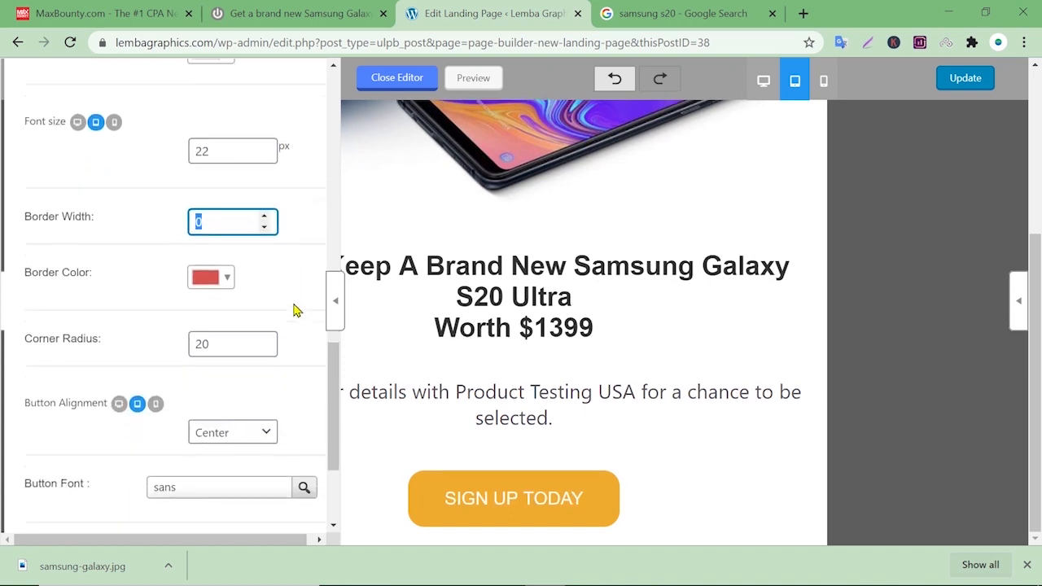
Switch to the mobile view from the sign-up button's alignment setting and check the page layout there
scroll(296, 309, "down", 1)
scroll(296, 310, "down", 1)
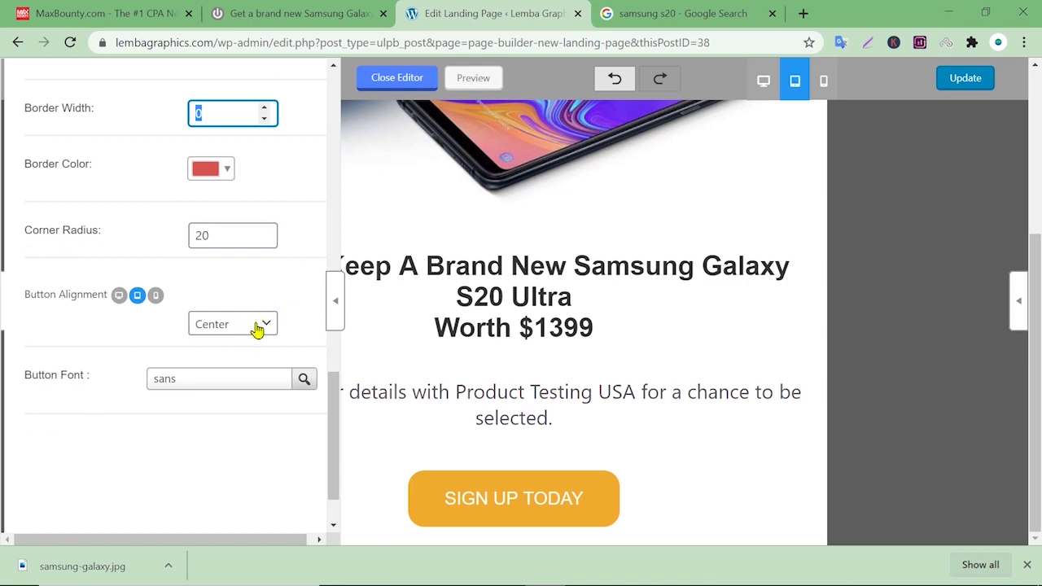
left_click(156, 299)
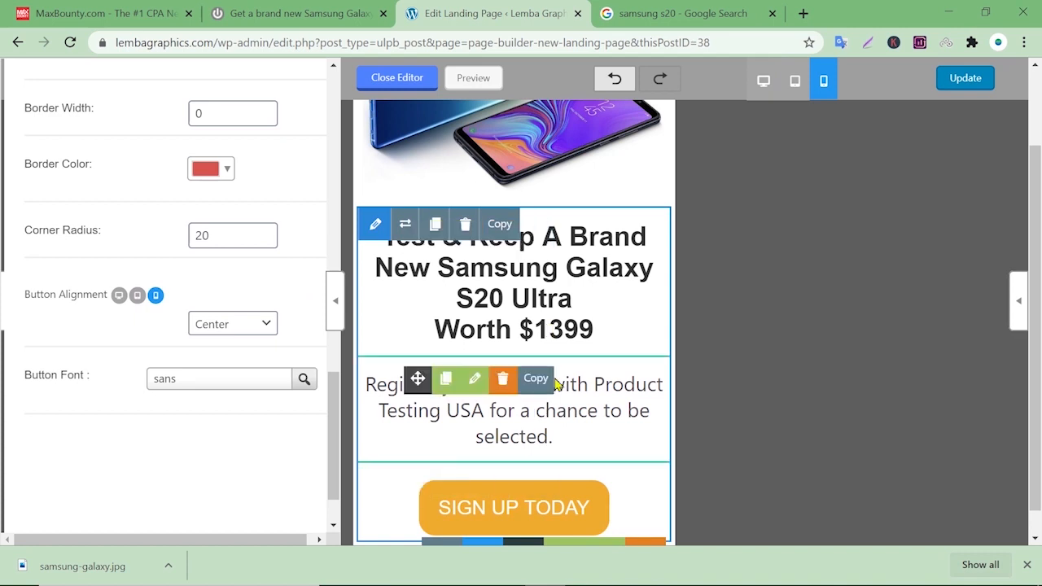
scroll(763, 261, "up", 1)
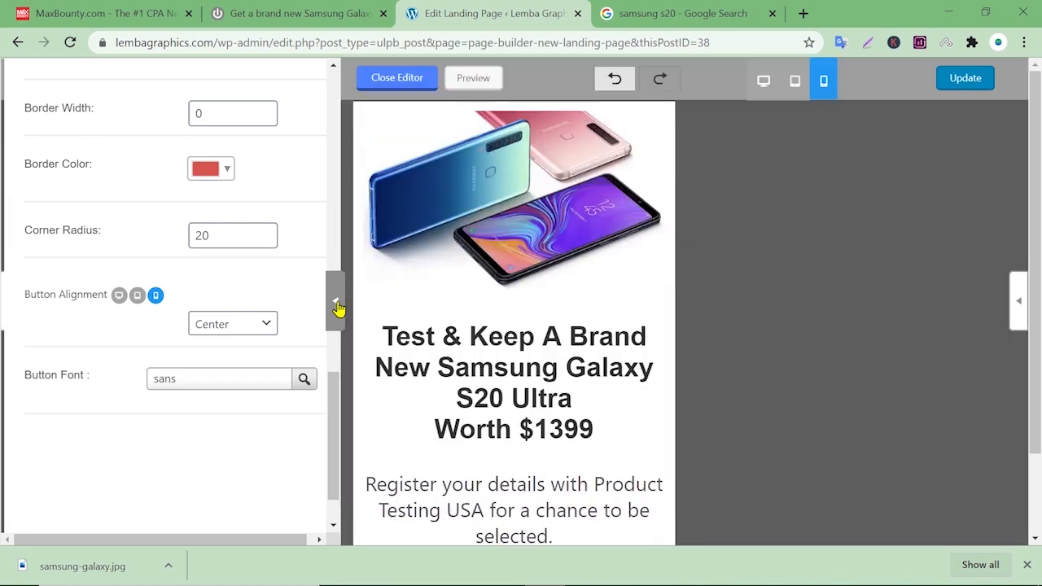
Return to the tablet view, hide the button settings and review the whole page from picture to sign-up button
left_click(794, 82)
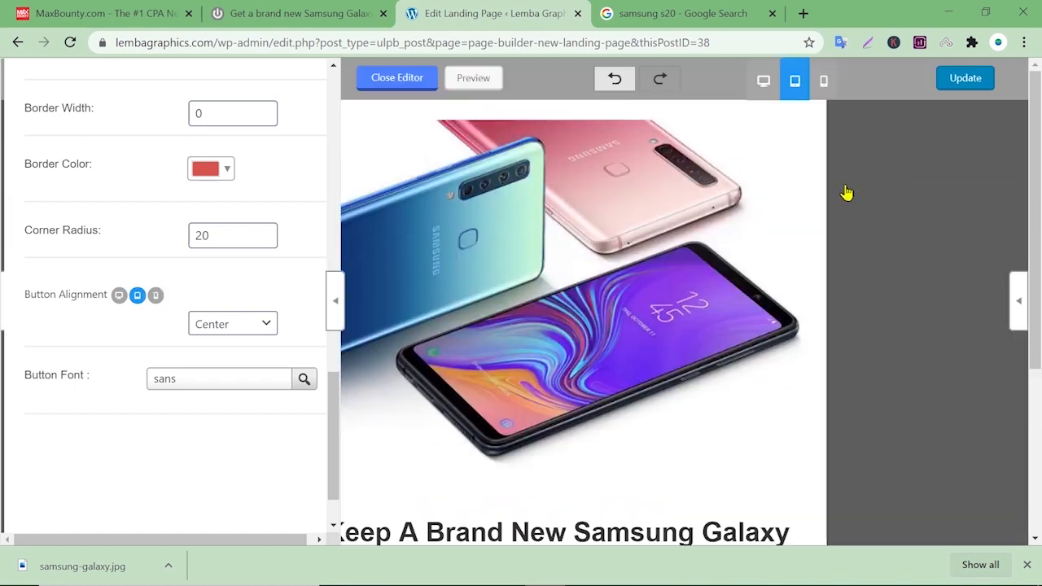
left_click(335, 301)
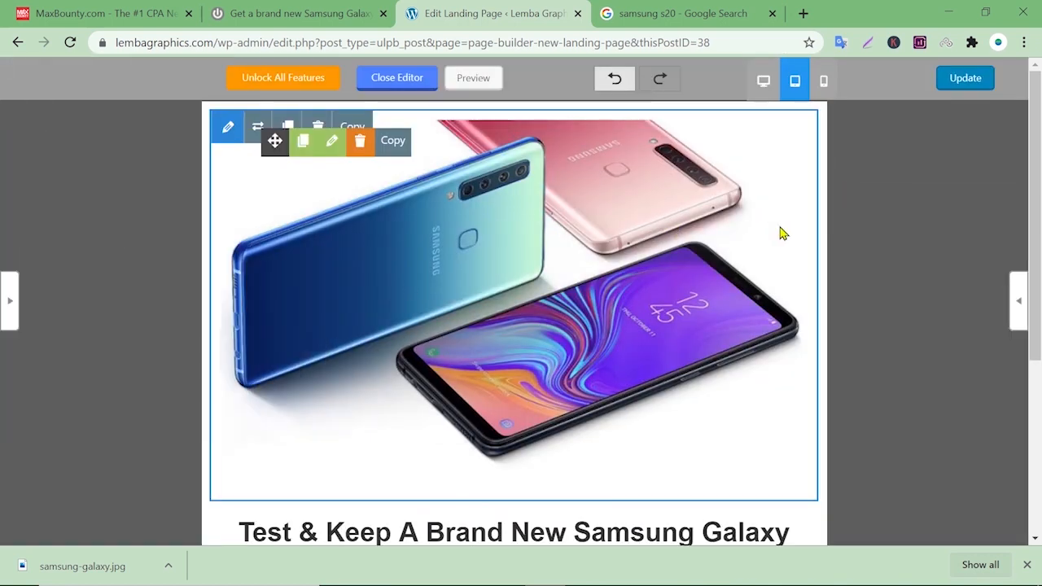
scroll(695, 215, "down", 3)
scroll(695, 220, "down", 2)
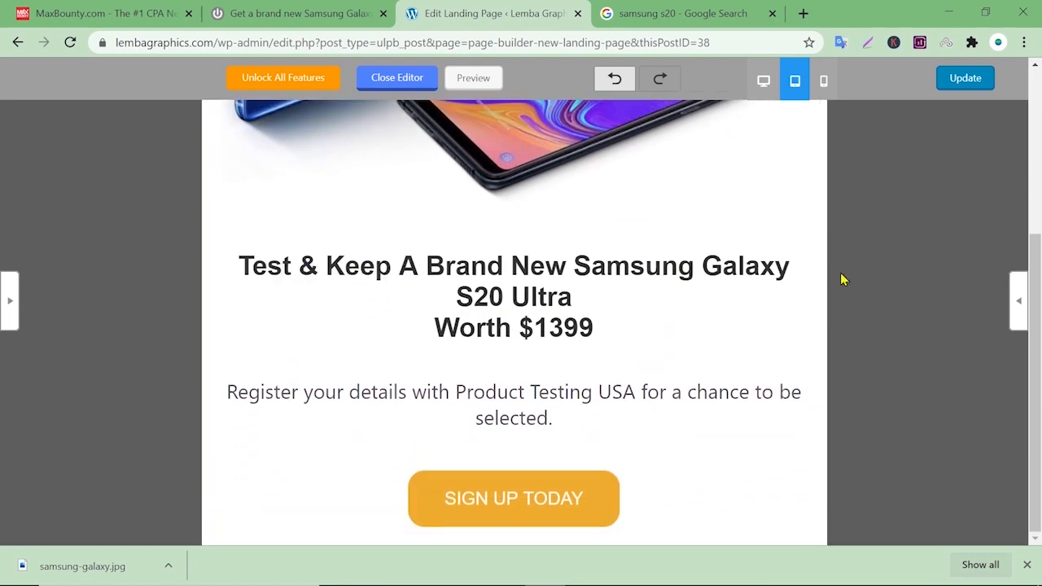
scroll(887, 279, "up", 3)
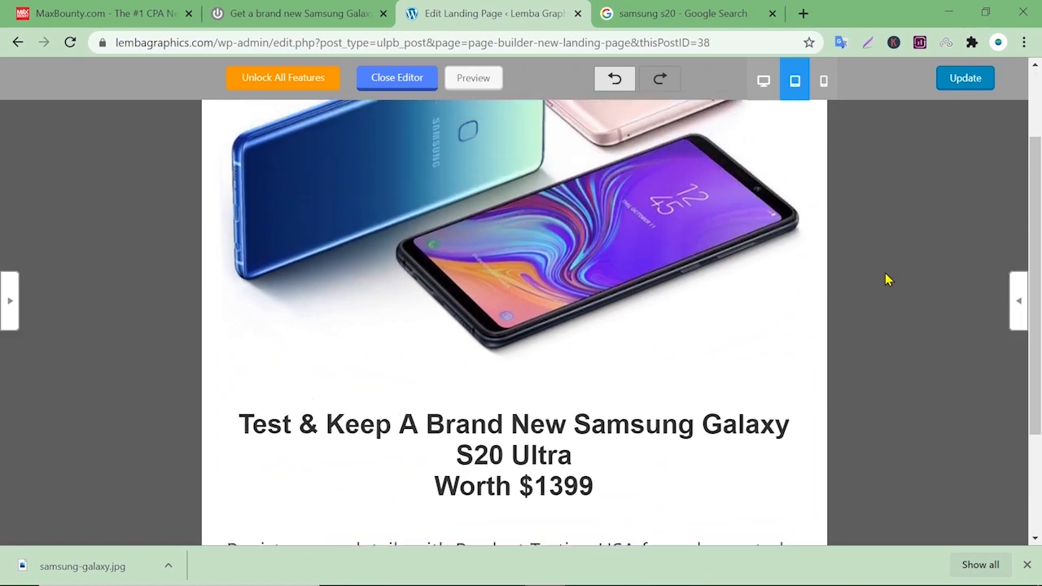
Close the landing page editor and save the page with Update
left_click(392, 86)
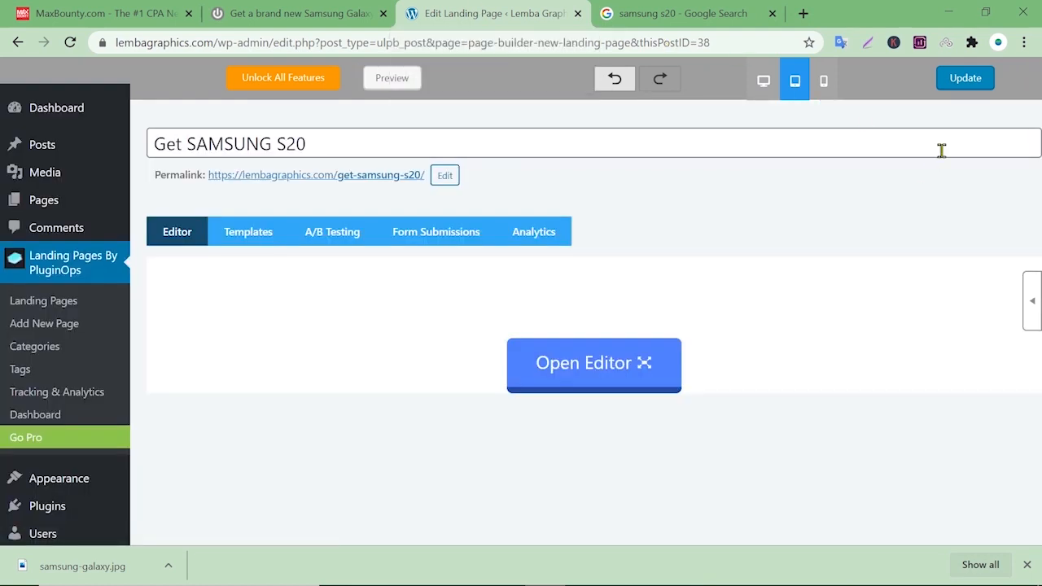
left_click(961, 84)
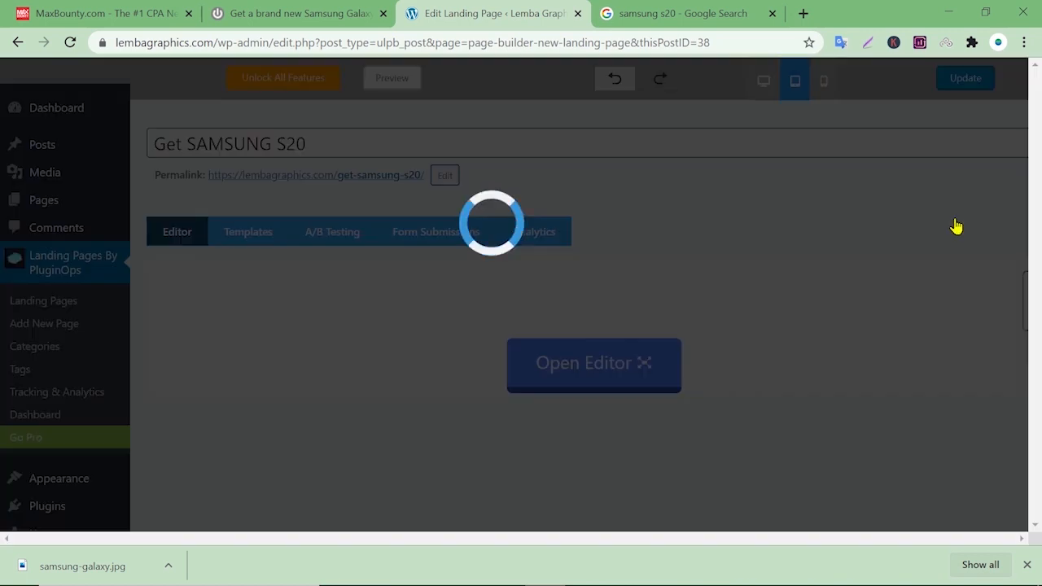